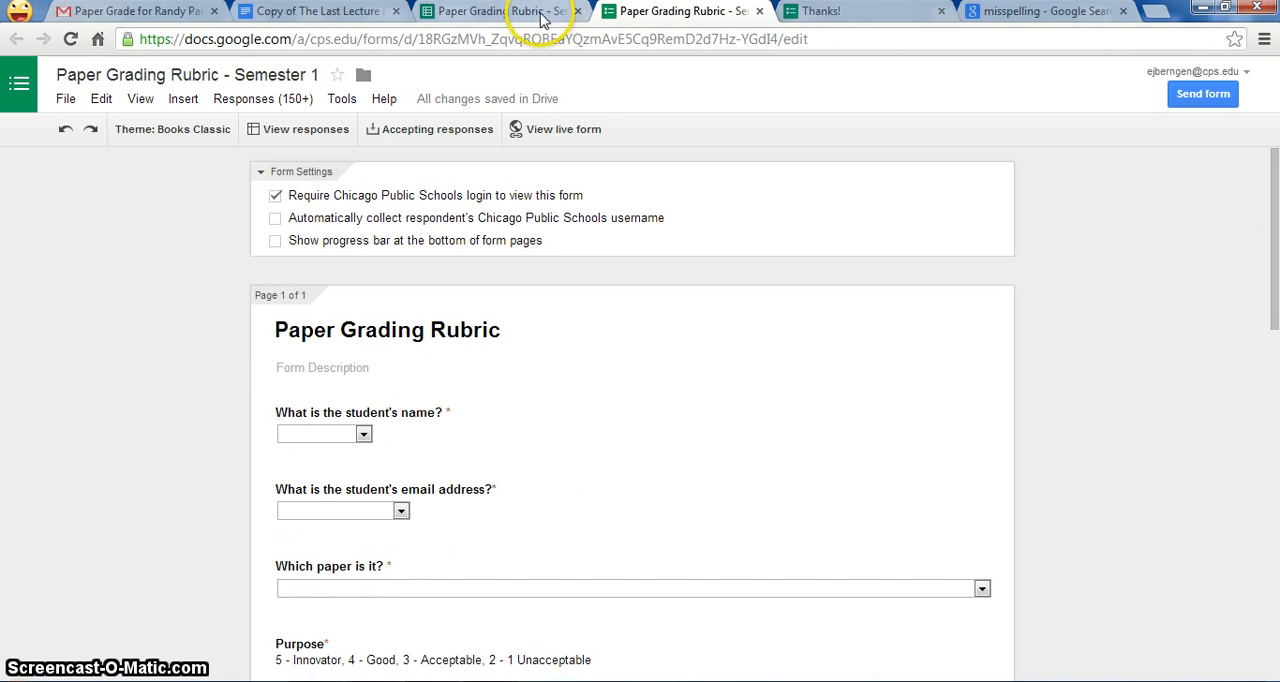
Step: Review the existing paper grading responses, the Last Lecture essay rubric document and the emailed paper grade
{"action": "left_click", "coordinate": [540, 16]}
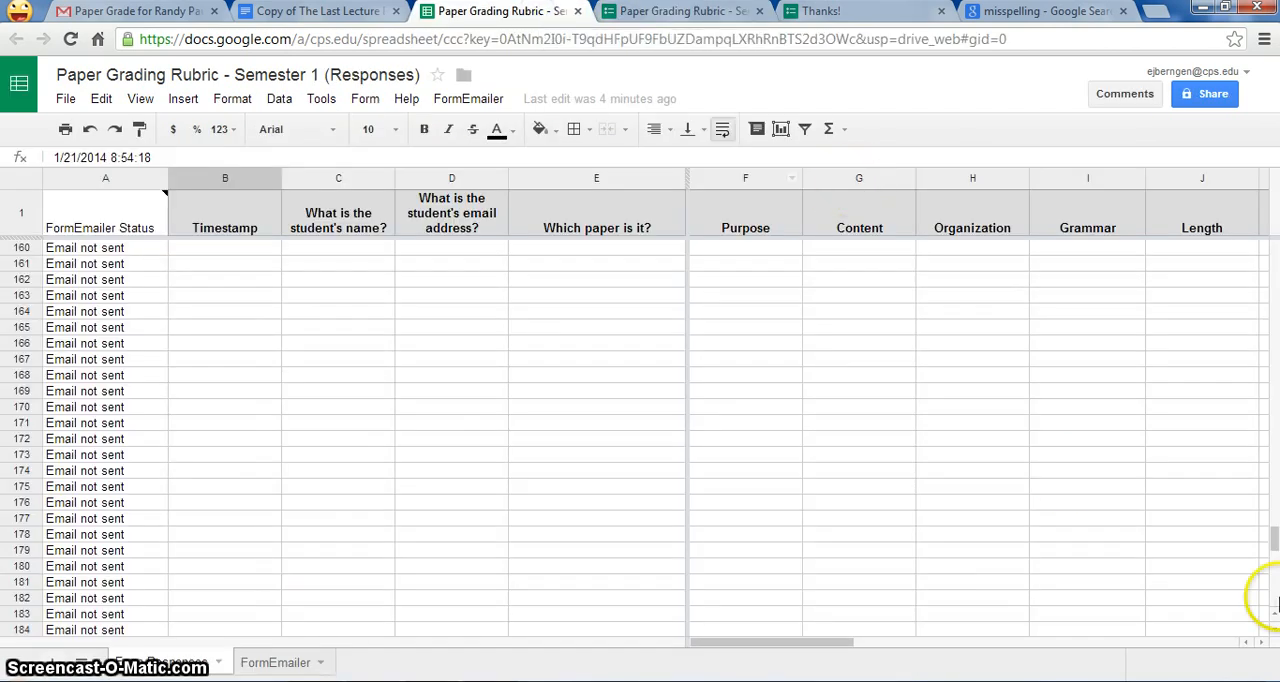
{"action": "scroll", "coordinate": [1274, 548], "scroll_direction": "up", "scroll_amount": 1}
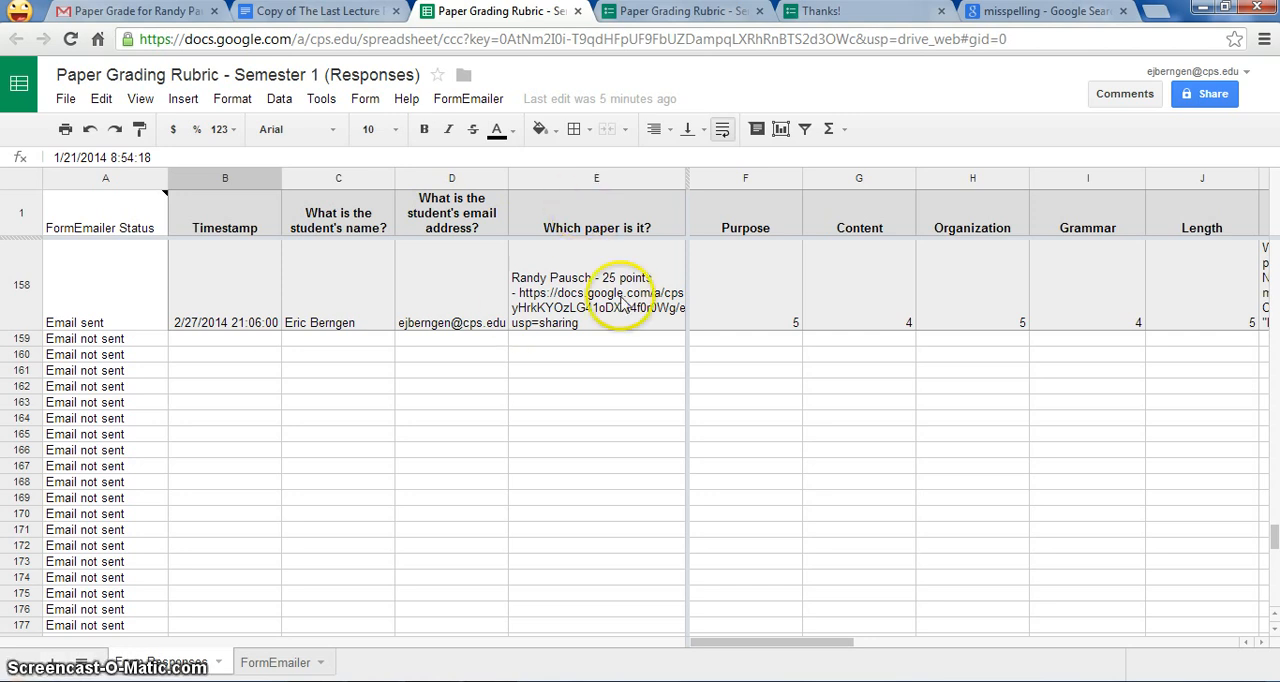
{"action": "left_click", "coordinate": [346, 18]}
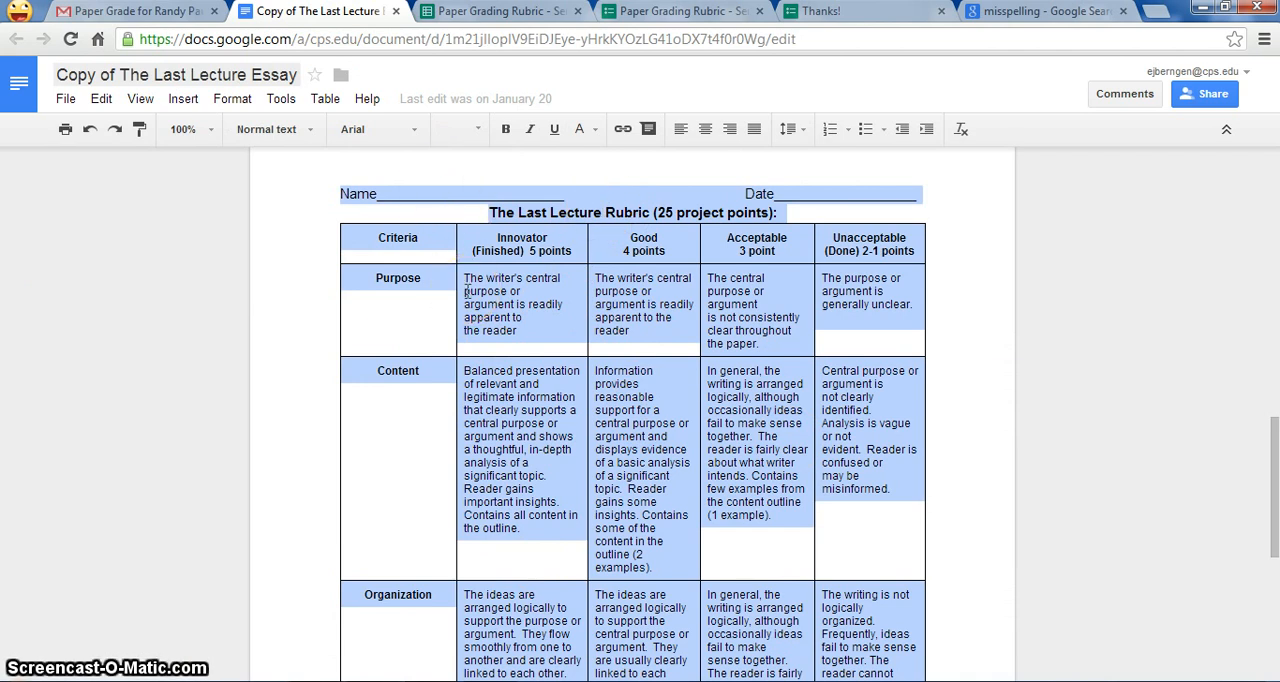
{"action": "left_click", "coordinate": [430, 14]}
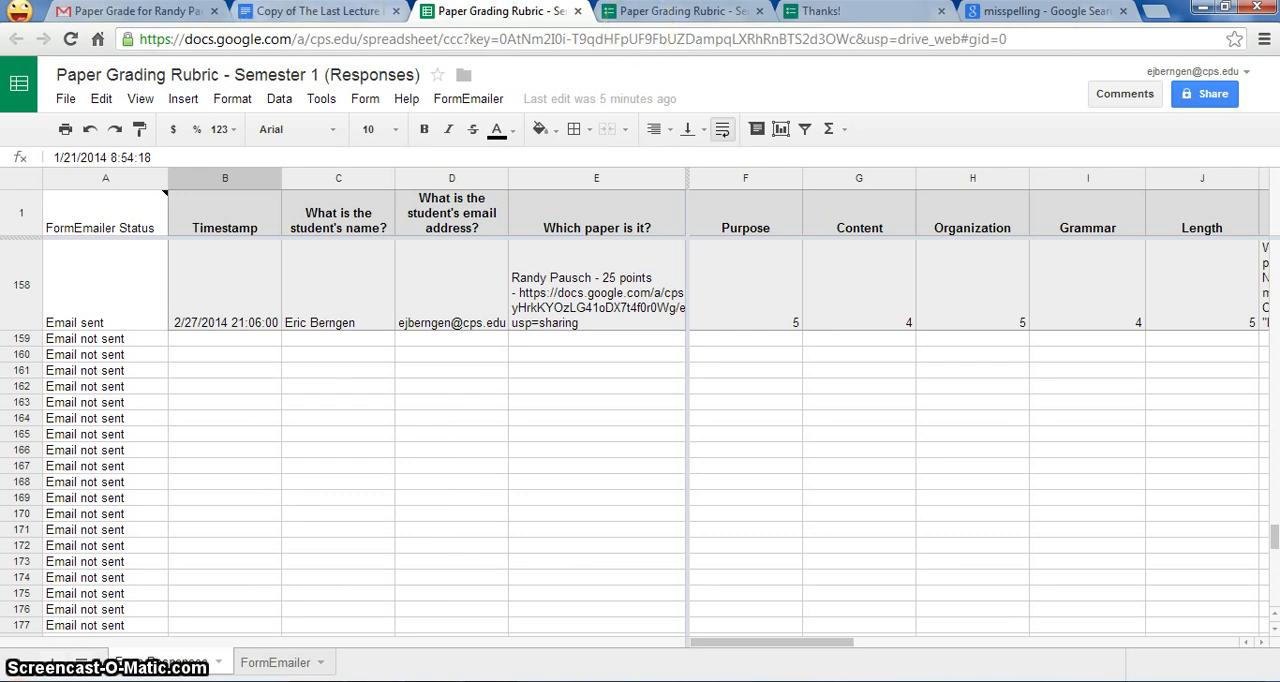
{"action": "left_click", "coordinate": [127, 12]}
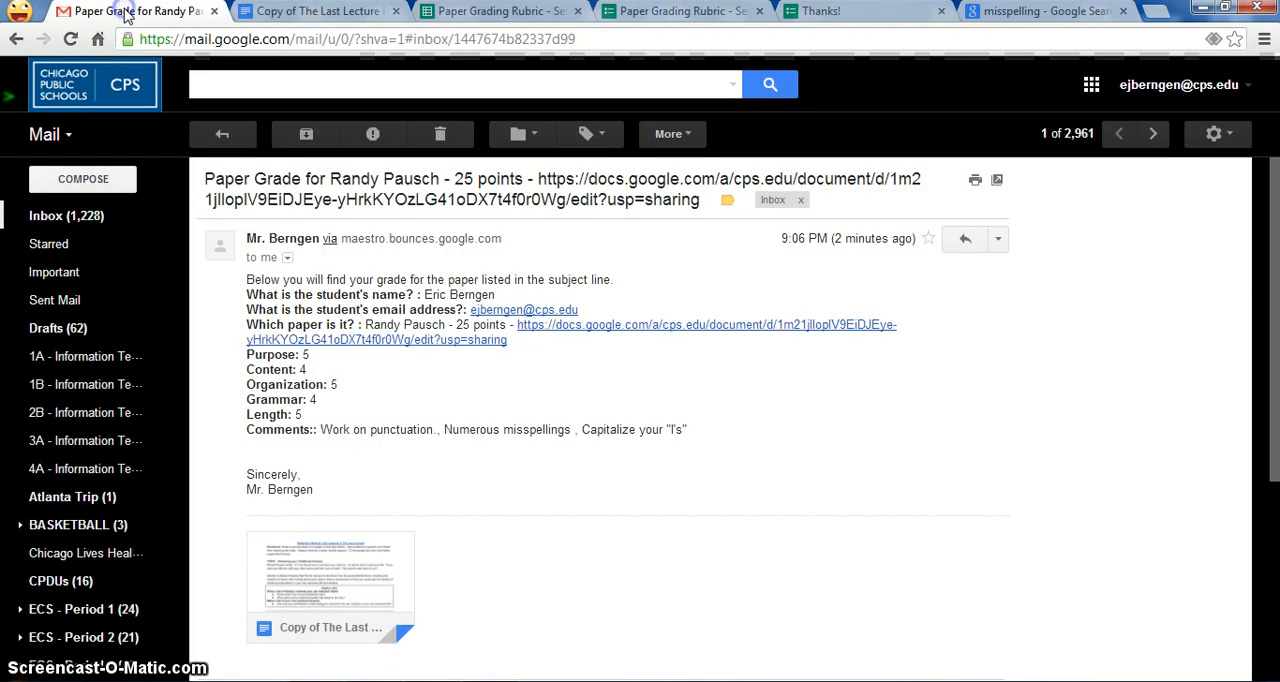
Step: Switch to Google Drive and create a new form inside the A Sample folder
{"action": "left_click", "coordinate": [1089, 88]}
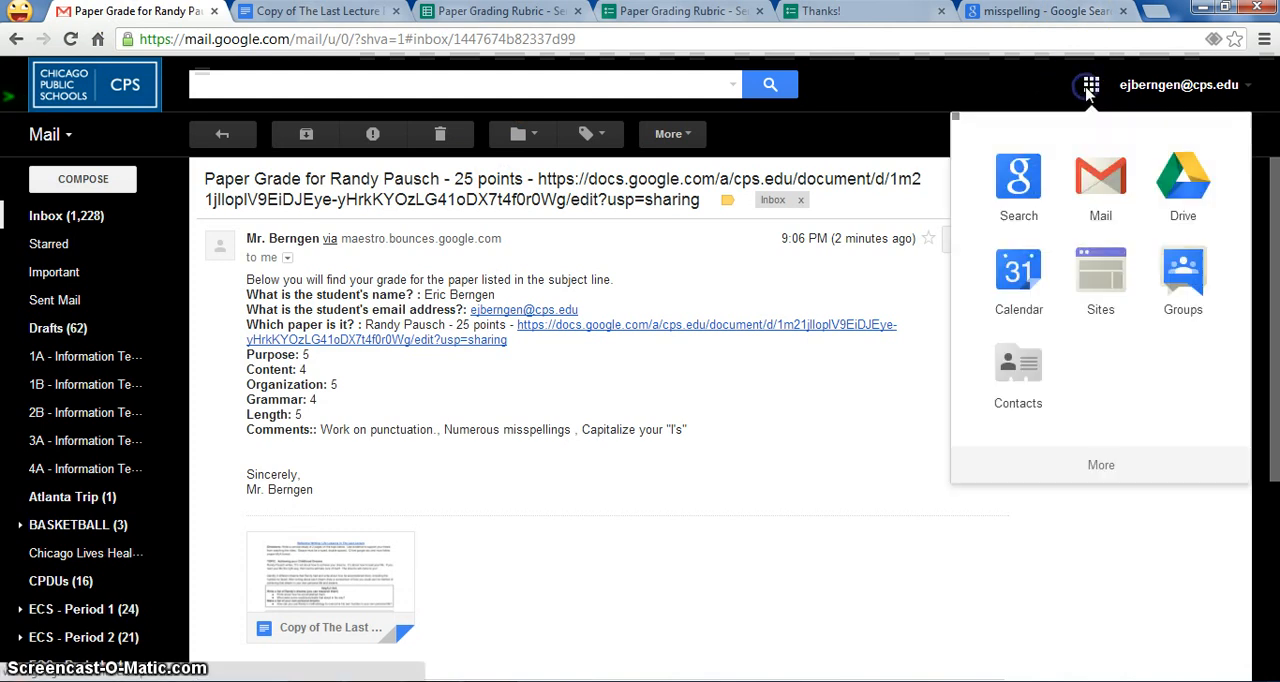
{"action": "left_click", "coordinate": [1178, 172]}
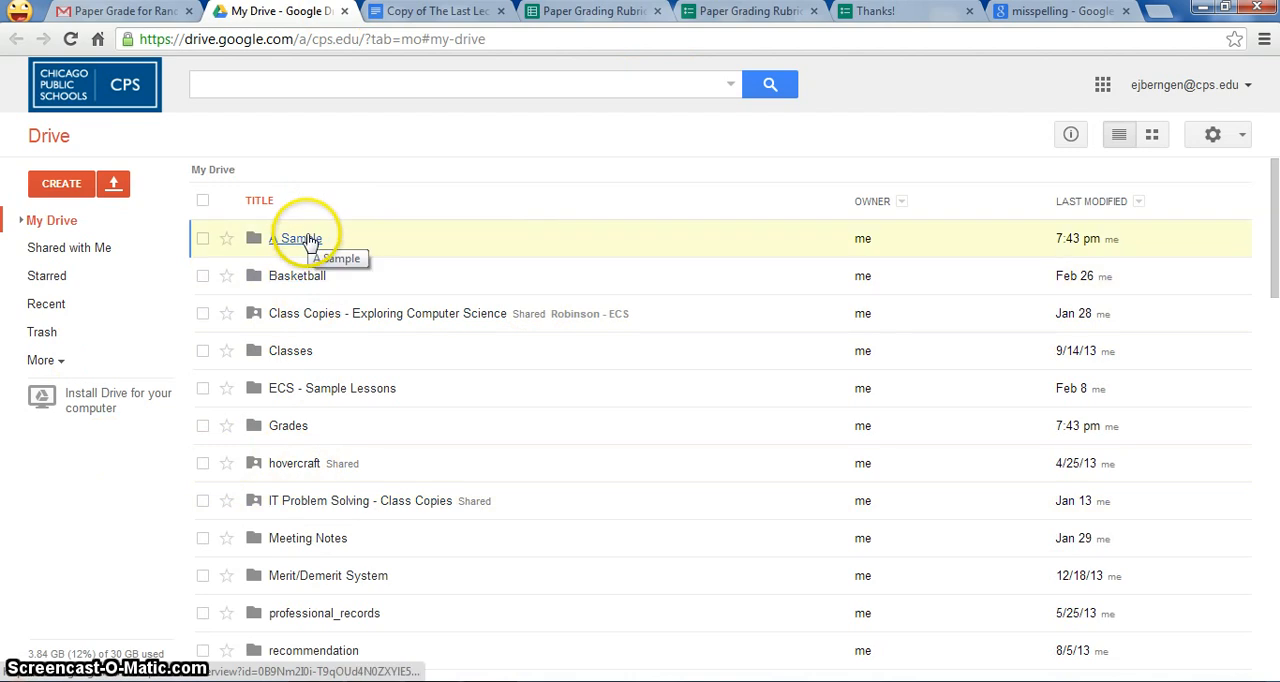
{"action": "left_click", "coordinate": [60, 184]}
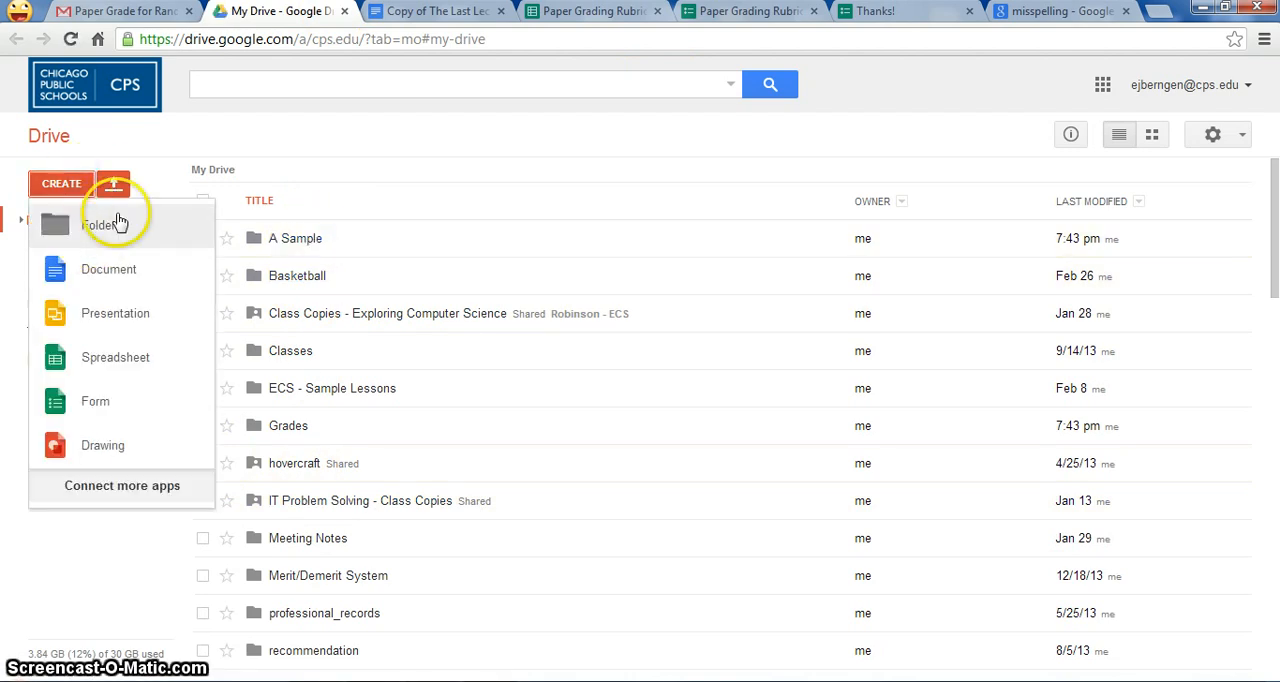
{"action": "left_click", "coordinate": [349, 180]}
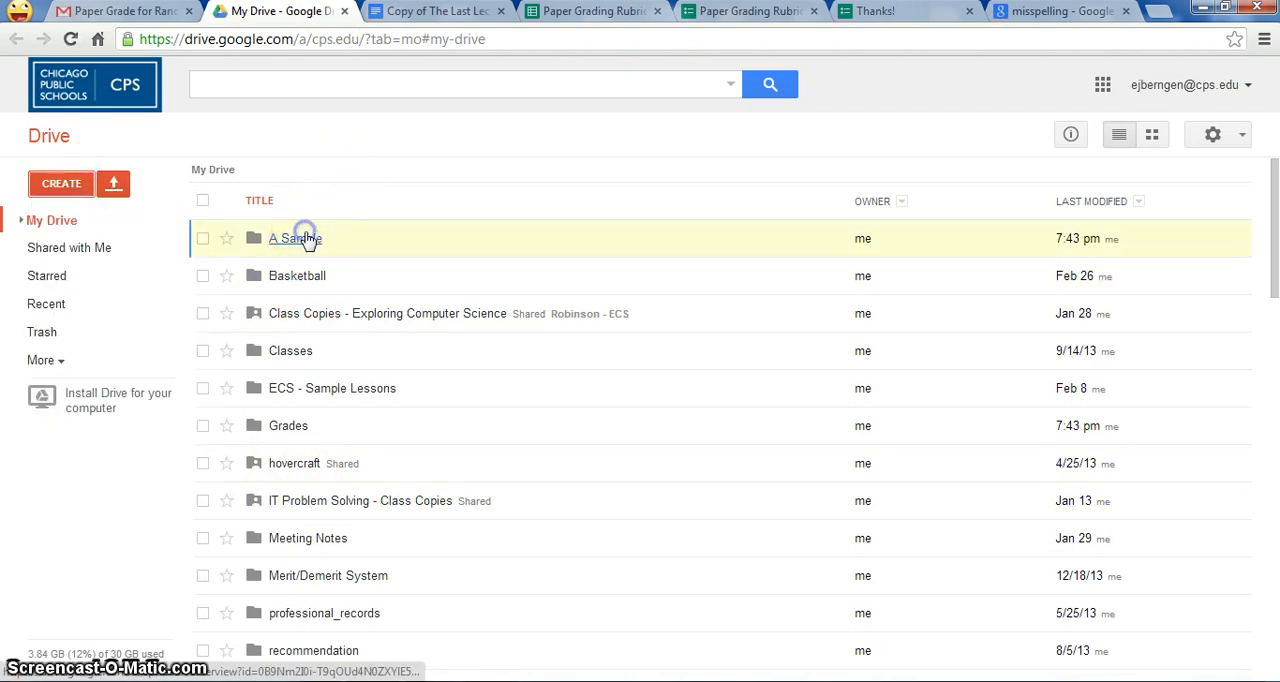
{"action": "left_click", "coordinate": [306, 238]}
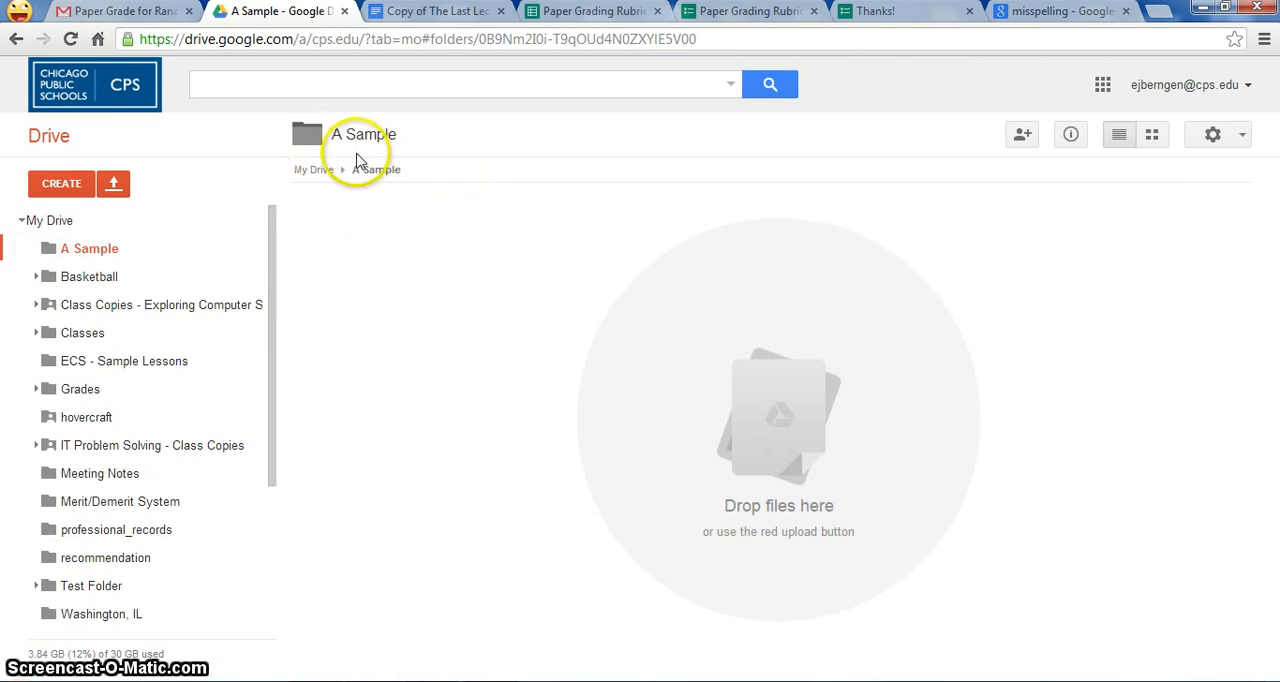
{"action": "left_click", "coordinate": [64, 185]}
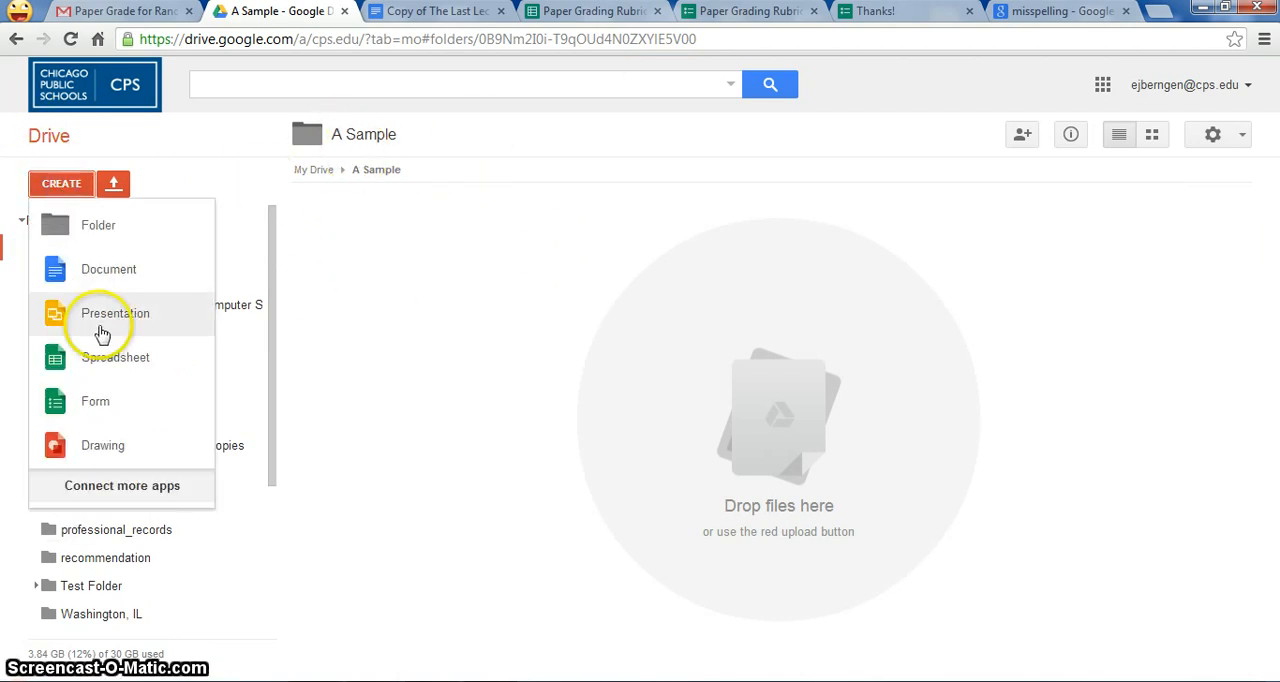
{"action": "left_click", "coordinate": [96, 403]}
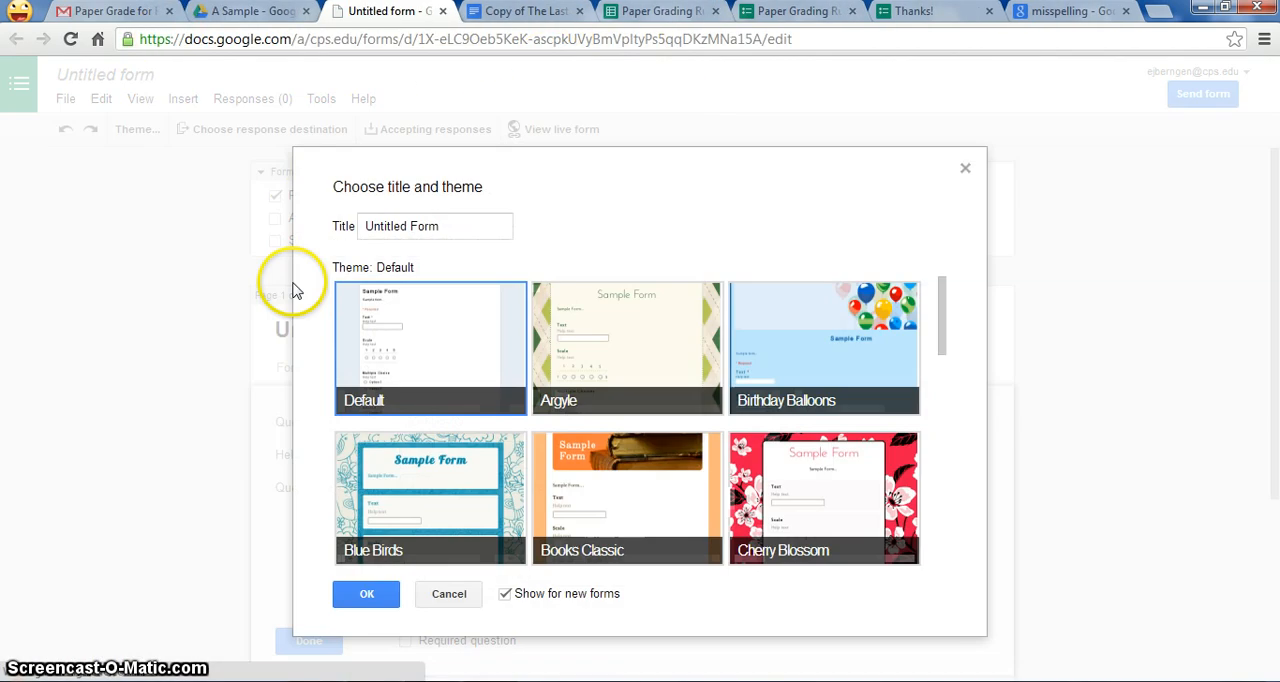
Step: Browse the available form themes and choose Books Classic for the new form
{"action": "left_click", "coordinate": [943, 291]}
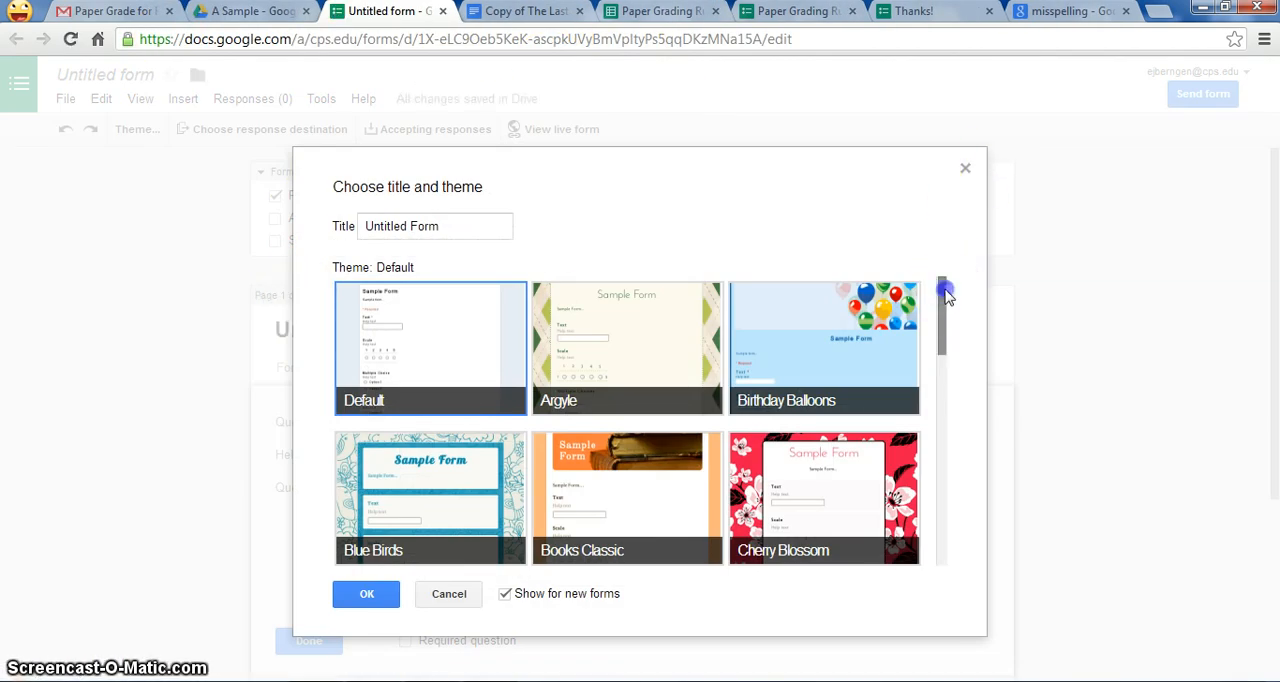
{"action": "left_click_drag", "start_coordinate": [943, 291], "coordinate": [946, 415]}
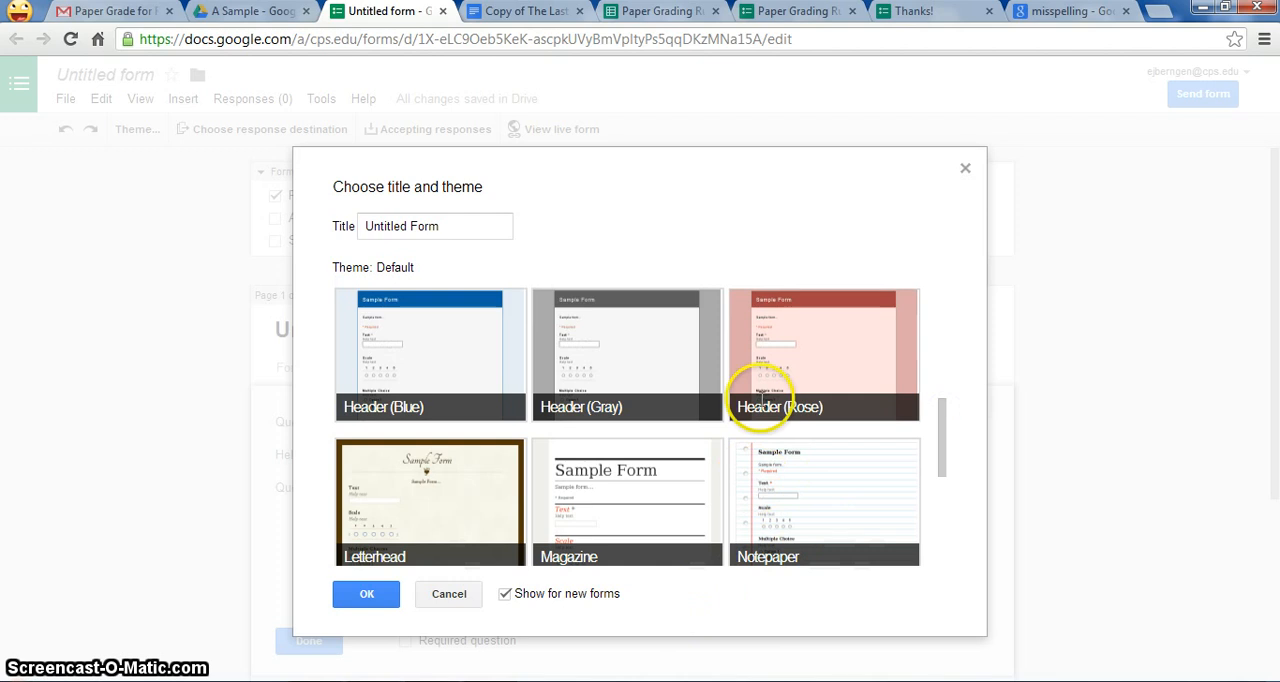
{"action": "mouse_move", "coordinate": [946, 437]}
{"action": "left_mouse_down"}
{"action": "mouse_move", "coordinate": [945, 385]}
{"action": "mouse_move", "coordinate": [944, 455]}
{"action": "mouse_move", "coordinate": [942, 283]}
{"action": "left_mouse_up"}
{"action": "scroll", "coordinate": [951, 277], "scroll_direction": "up", "scroll_amount": 3}
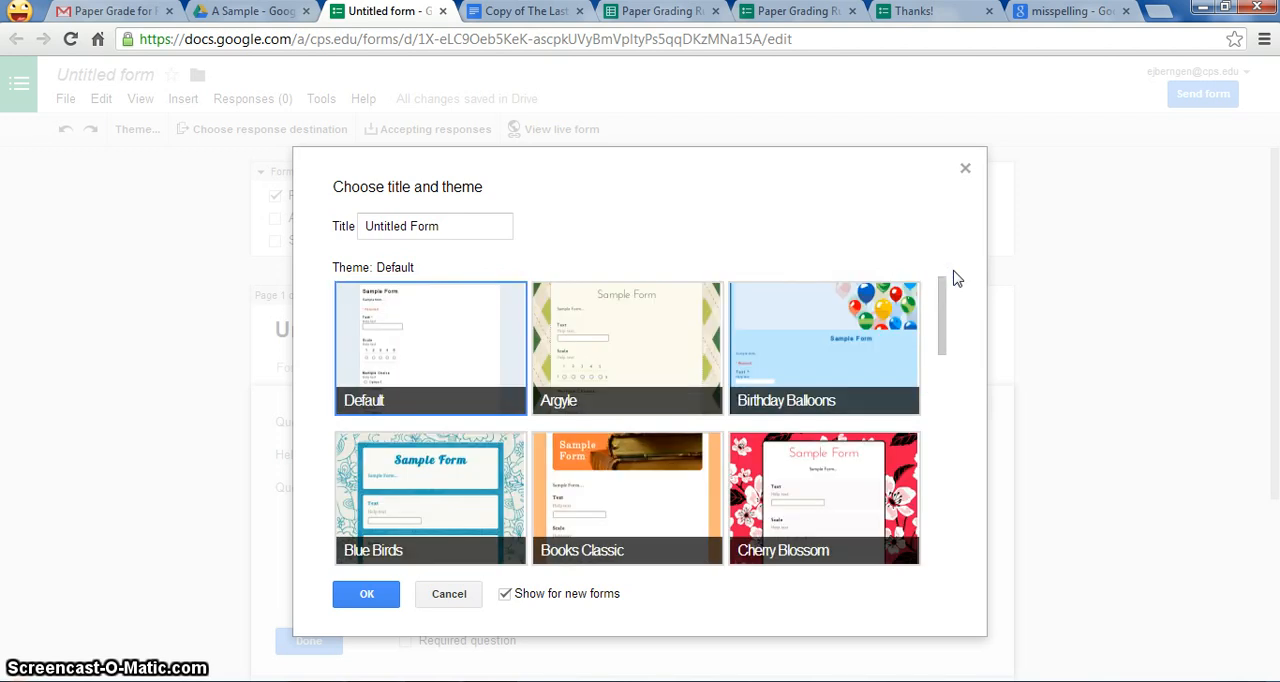
{"action": "scroll", "coordinate": [951, 277], "scroll_direction": "down", "scroll_amount": 1}
{"action": "scroll", "coordinate": [951, 277], "scroll_direction": "up", "scroll_amount": 1}
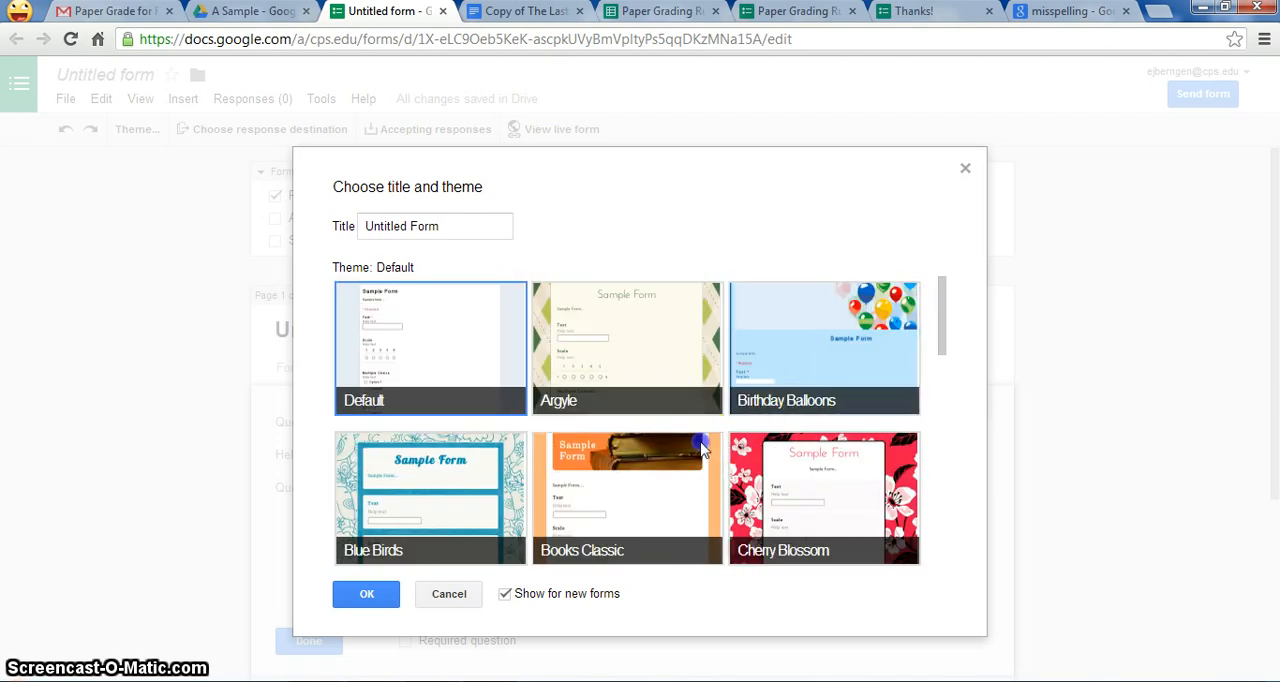
{"action": "left_click", "coordinate": [640, 450]}
{"action": "scroll", "coordinate": [646, 449], "scroll_direction": "down", "scroll_amount": 1}
Step: Title the form "Paper Grader" and confirm the title and theme
{"action": "left_click", "coordinate": [436, 228]}
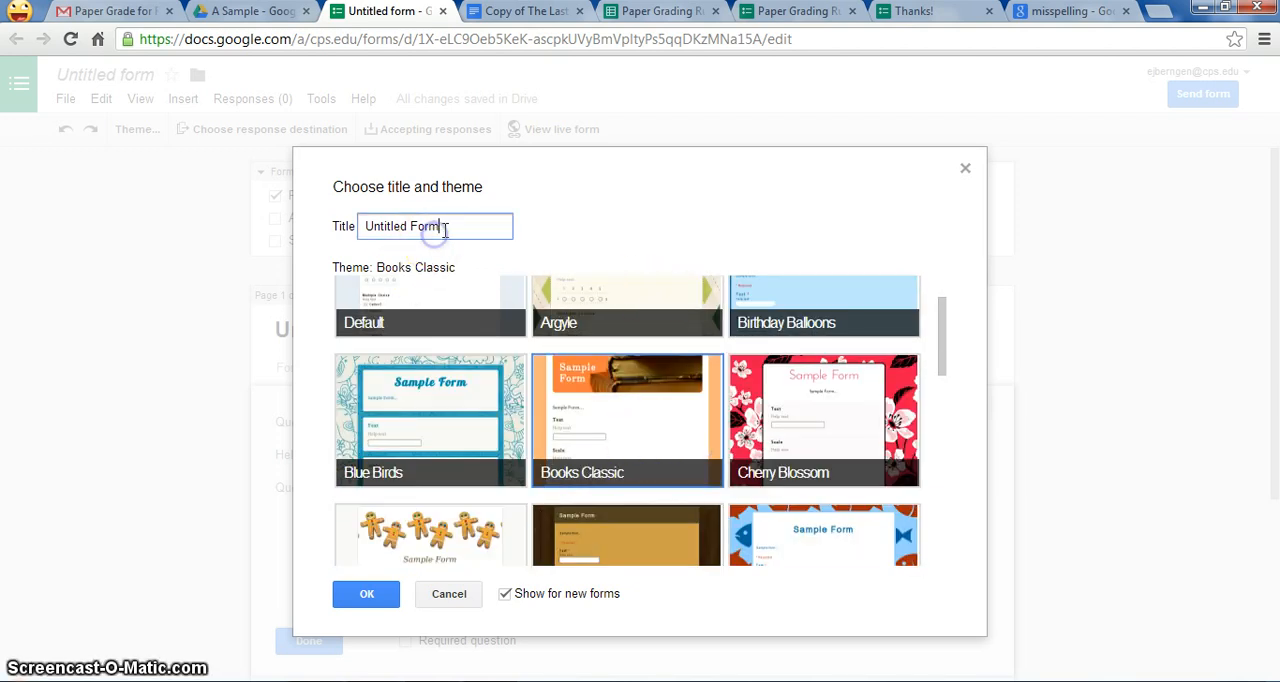
{"action": "key", "text": "ctrl+a"}
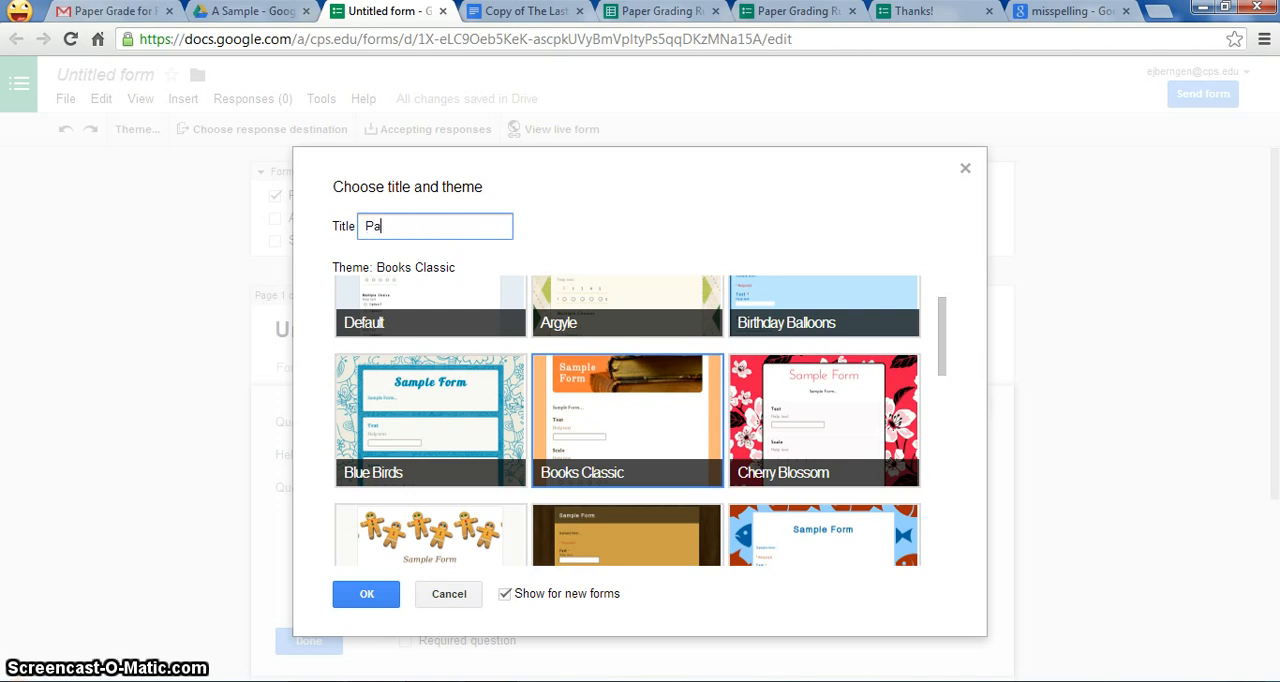
{"action": "type", "text": "Paper Grader"}
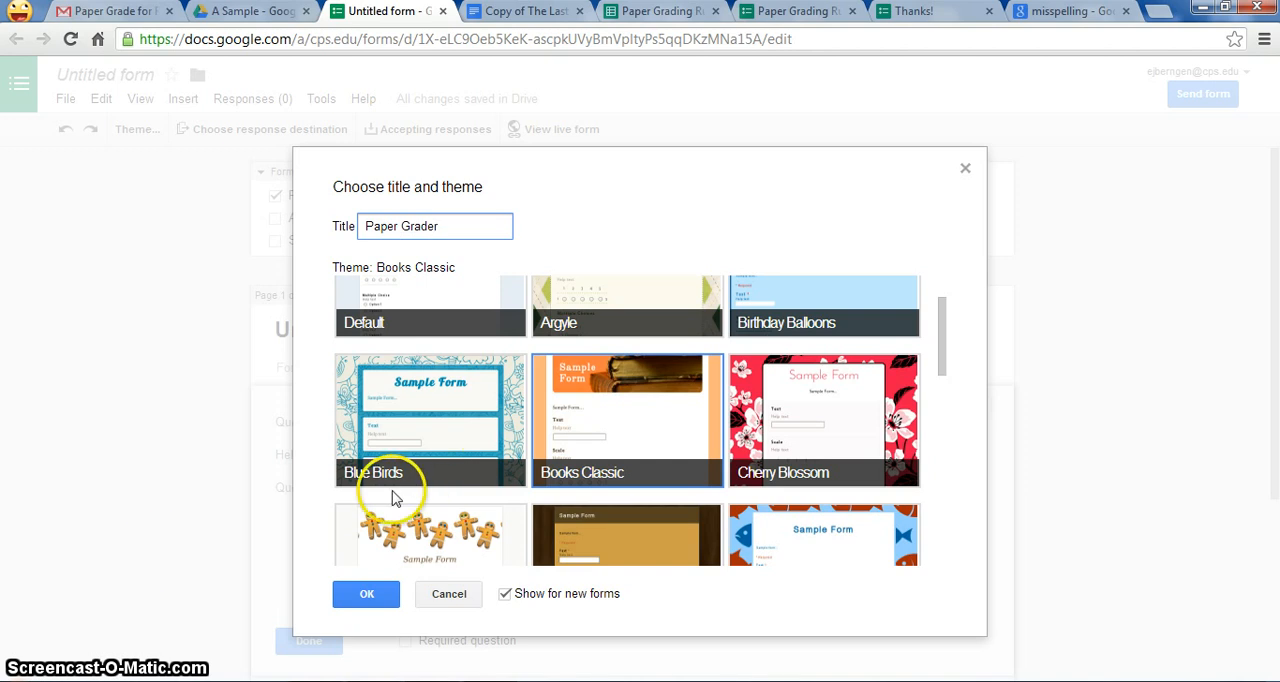
{"action": "left_click", "coordinate": [380, 604]}
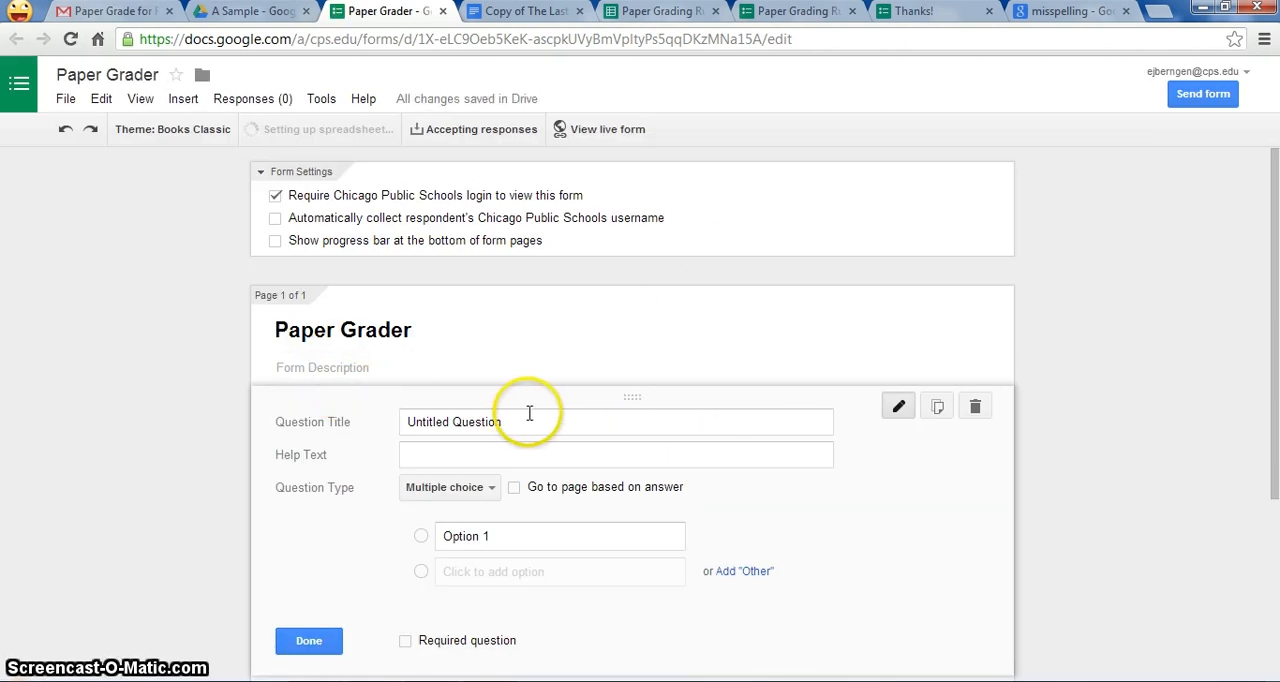
Step: Set the first question's title to "What is the student's name?"
{"action": "left_click_drag", "start_coordinate": [1275, 190], "coordinate": [1275, 242]}
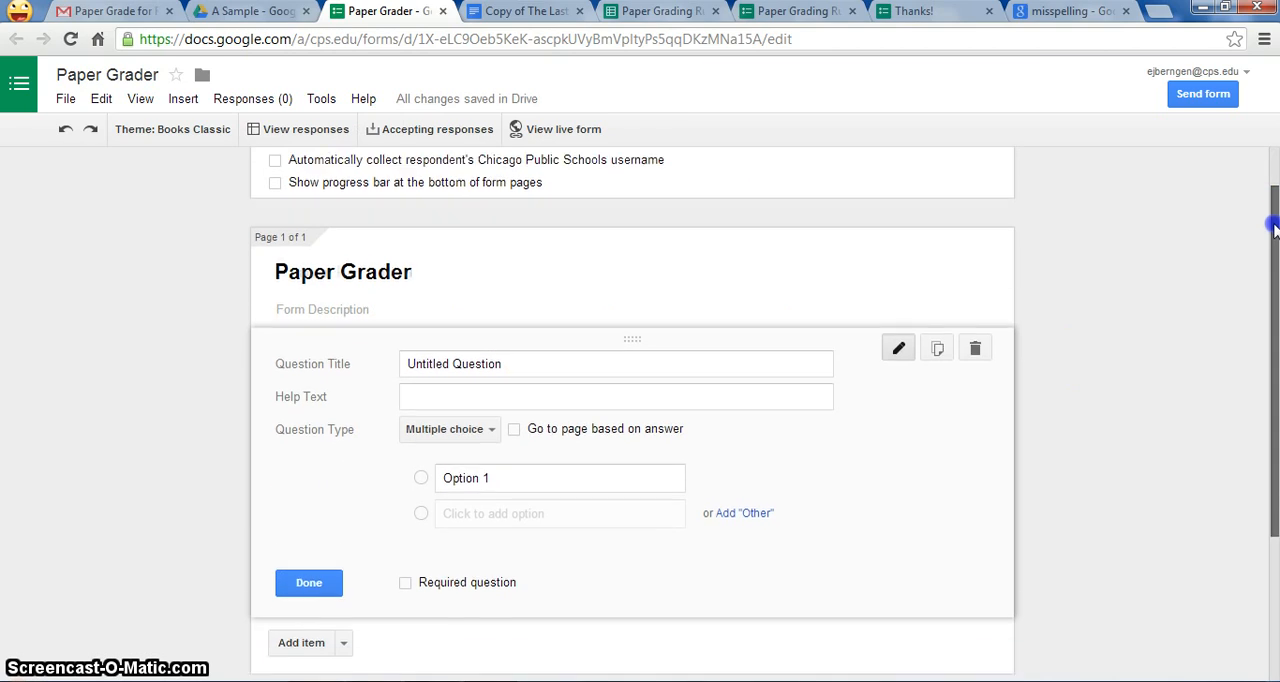
{"action": "left_click", "coordinate": [551, 347]}
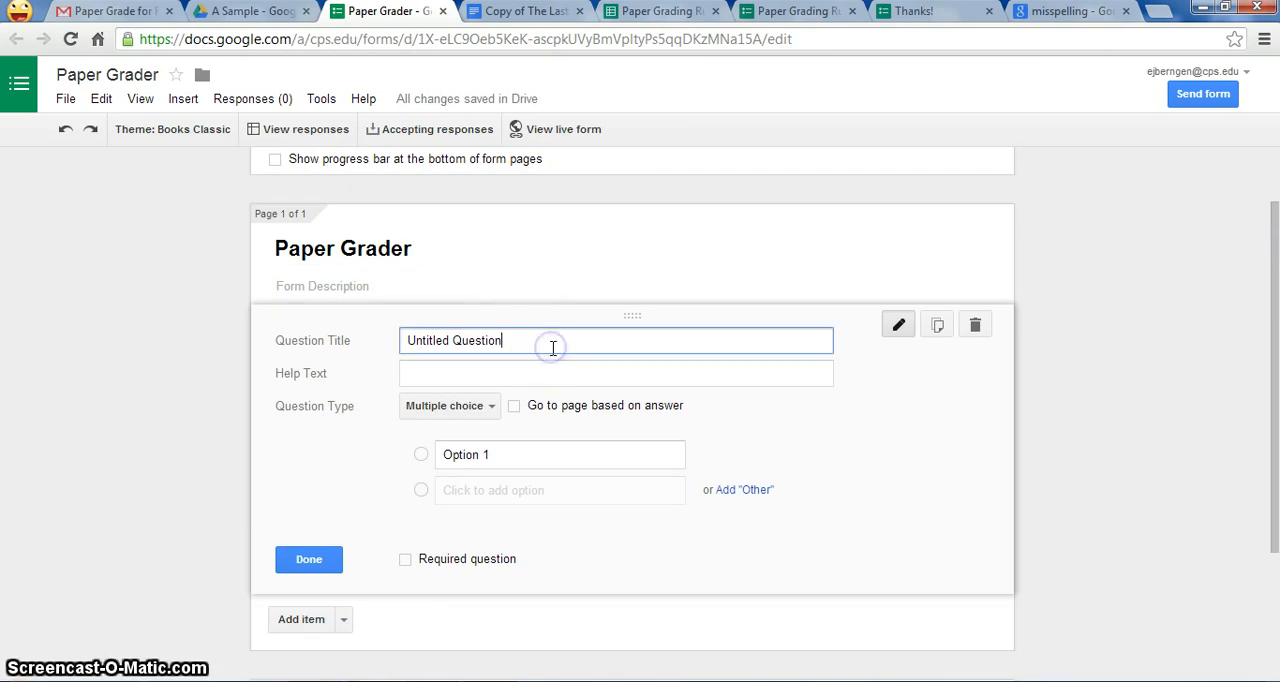
{"action": "triple_click", "coordinate": [549, 345]}
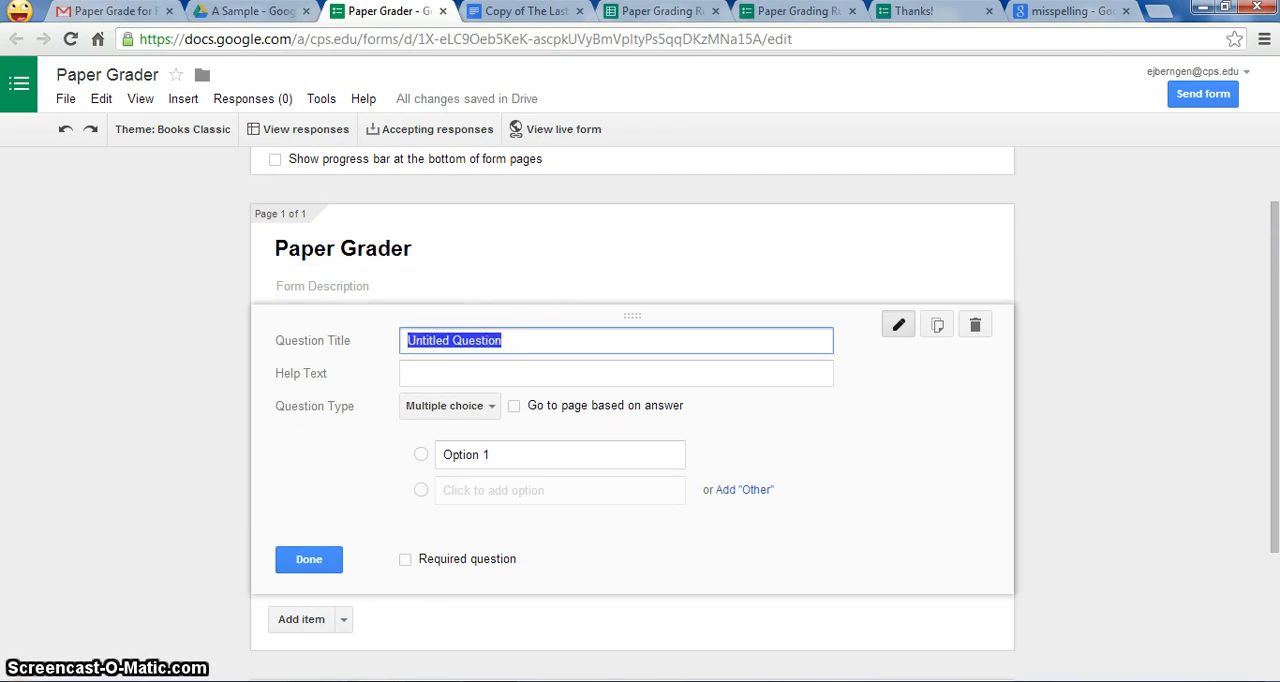
{"action": "type", "text": "What is the student's name?"}
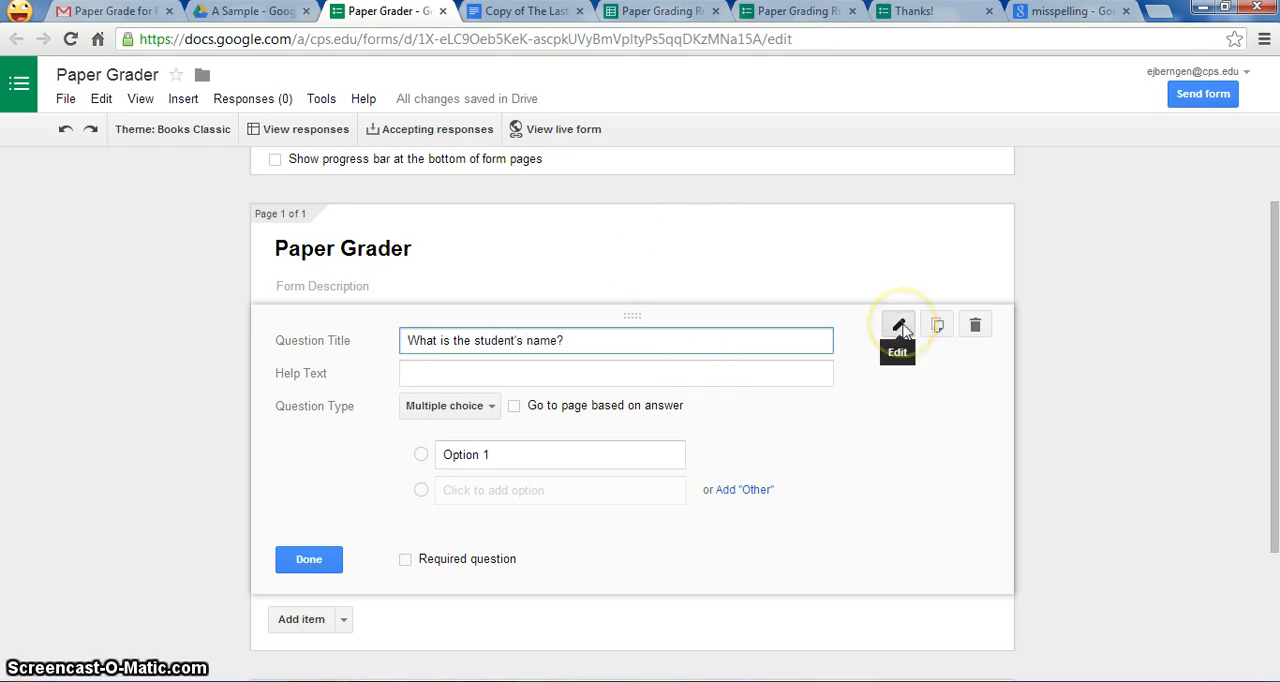
{"action": "left_click", "coordinate": [902, 330]}
{"action": "left_click", "coordinate": [900, 343]}
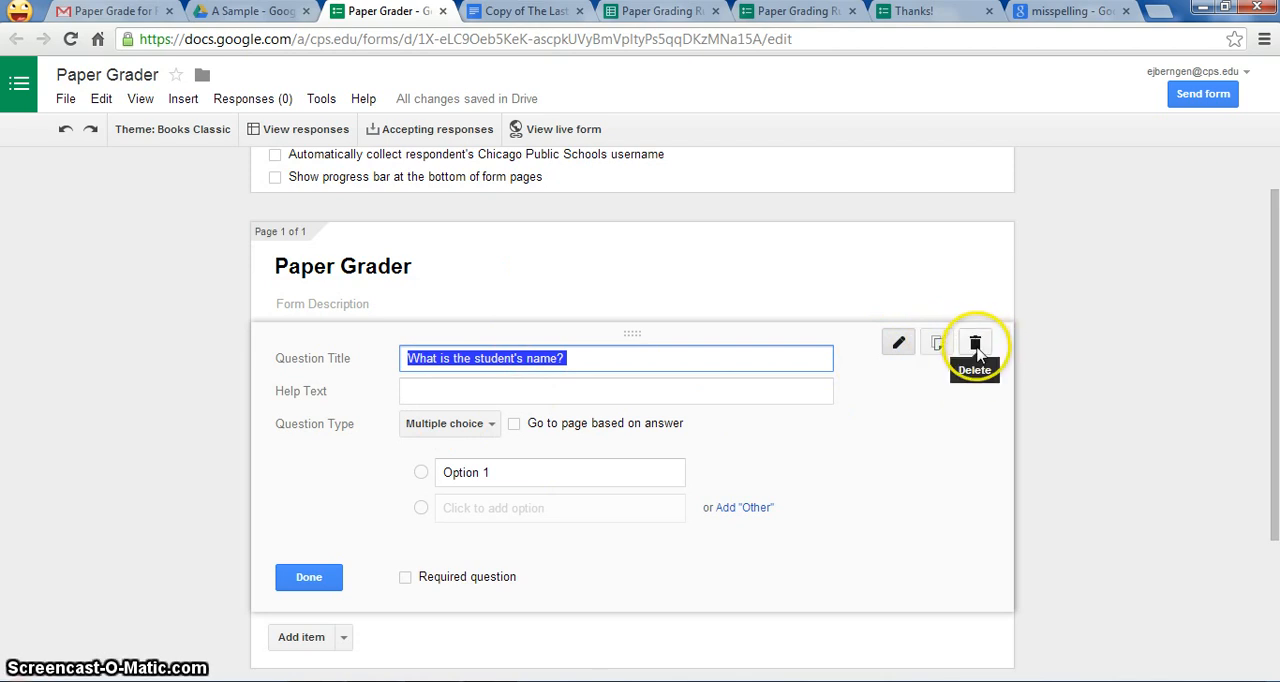
Step: Change the student name question's type to Choose from a list and make it a required question
{"action": "left_click", "coordinate": [490, 425]}
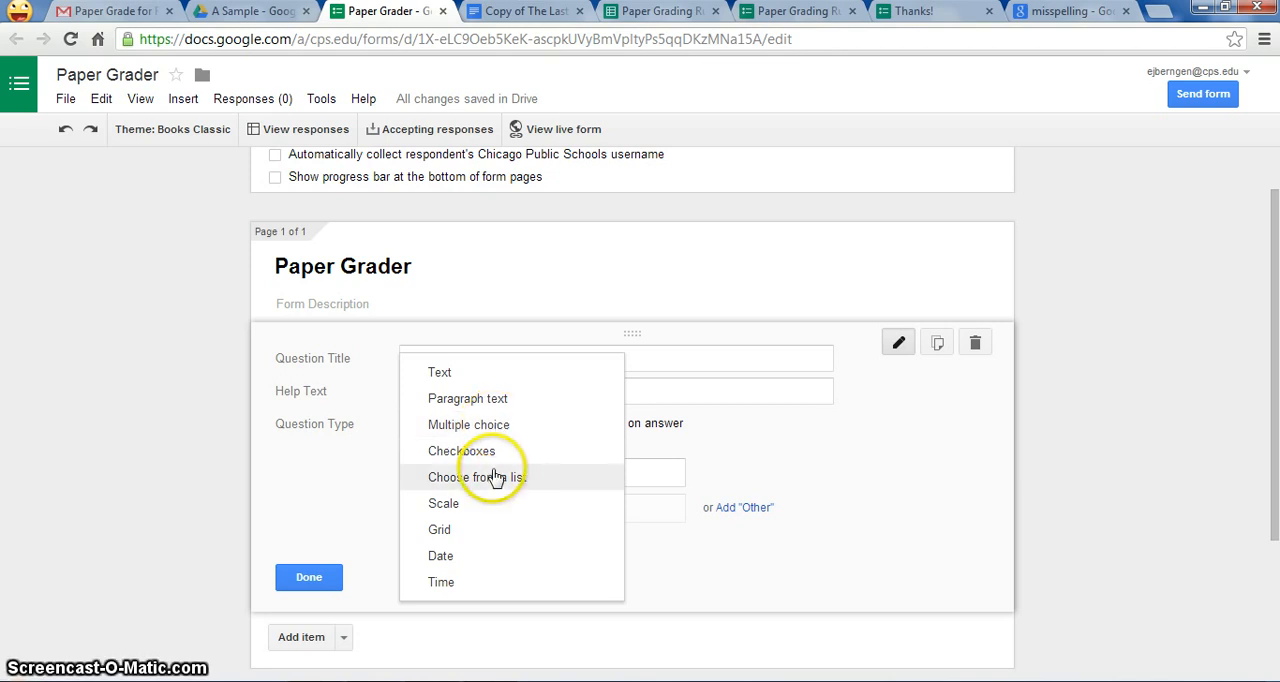
{"action": "left_click", "coordinate": [486, 480]}
{"action": "left_click", "coordinate": [514, 474]}
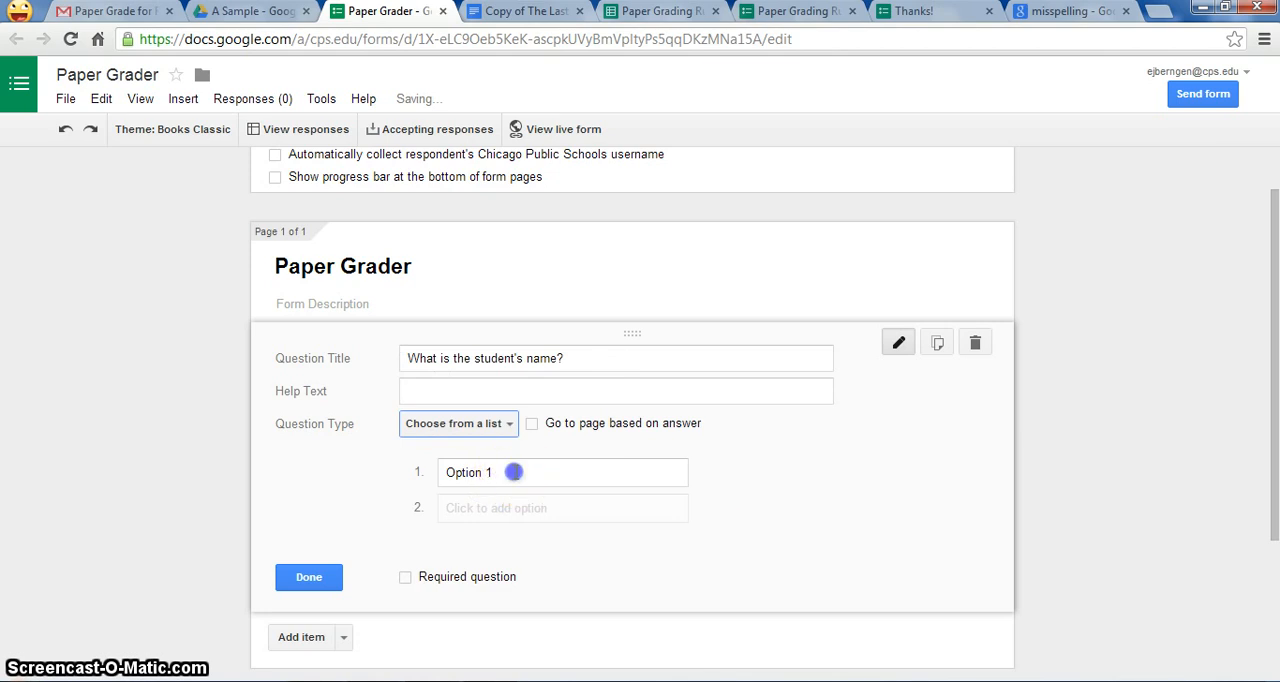
{"action": "left_click", "coordinate": [405, 577]}
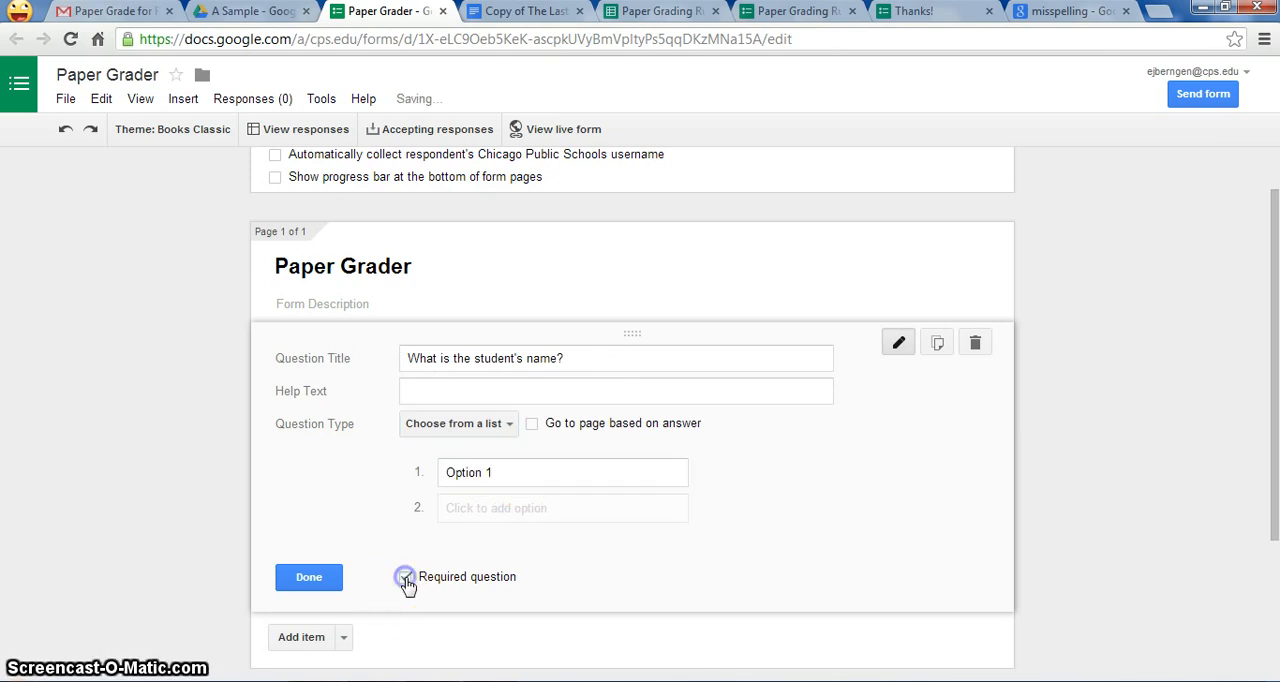
Step: Replace the first list option with the student's full name and finish editing the question
{"action": "left_click", "coordinate": [511, 474]}
{"action": "left_click_drag", "start_coordinate": [511, 474], "coordinate": [283, 462]}
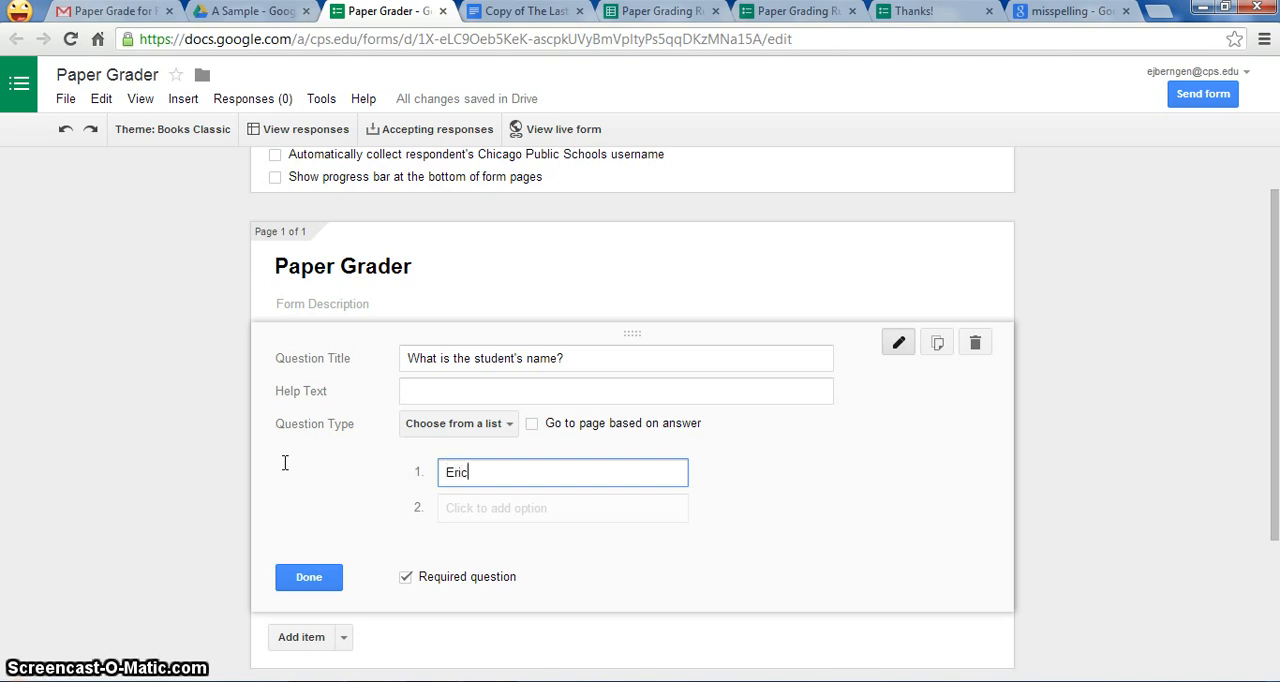
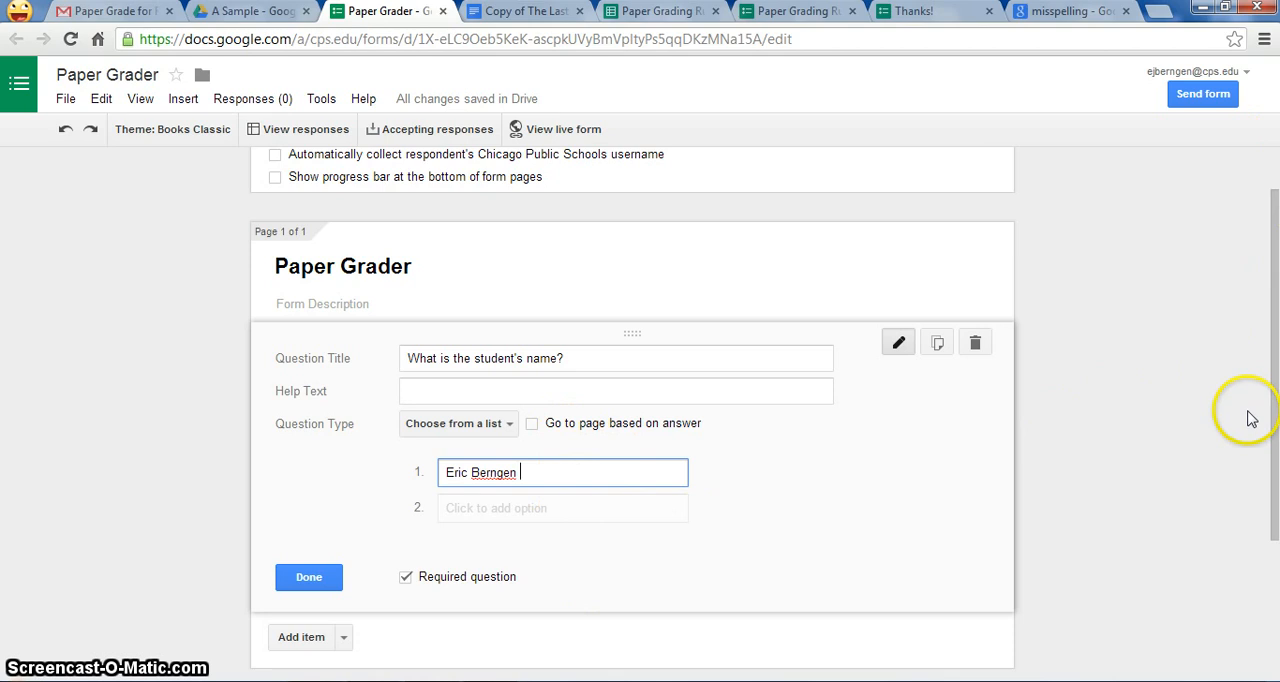
{"action": "left_click", "coordinate": [1275, 267]}
{"action": "left_click_drag", "start_coordinate": [1275, 267], "coordinate": [1275, 353]}
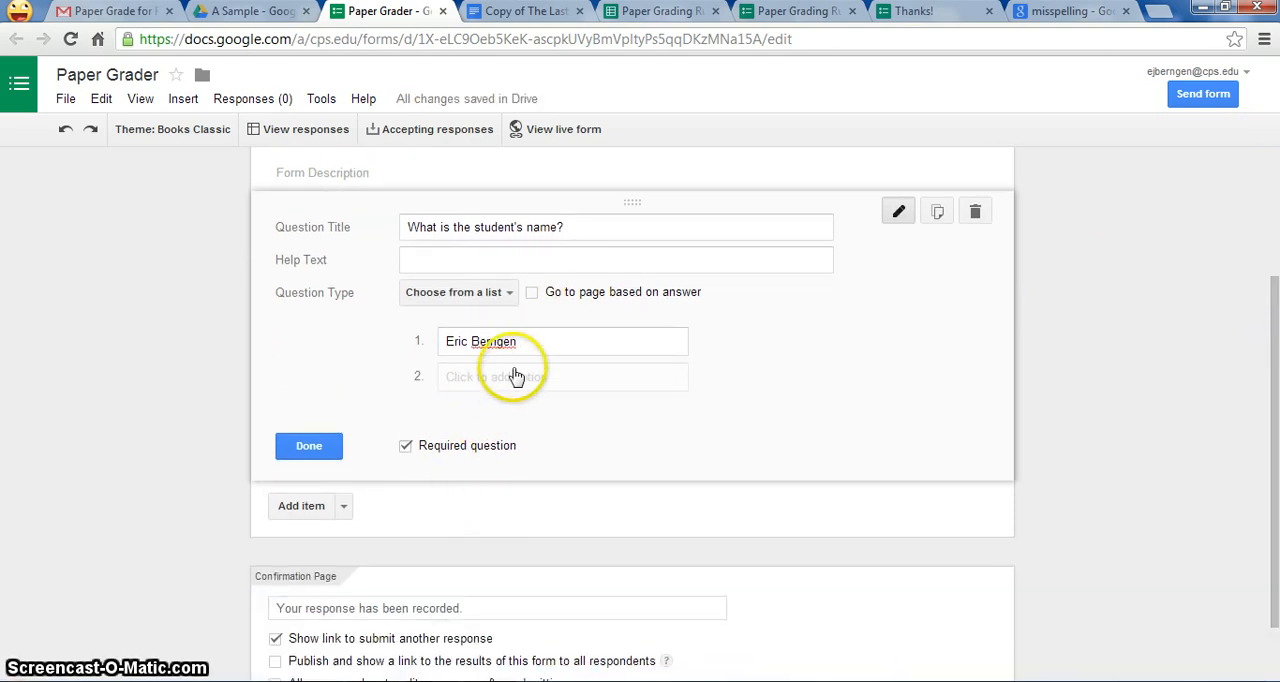
{"action": "left_click", "coordinate": [330, 451]}
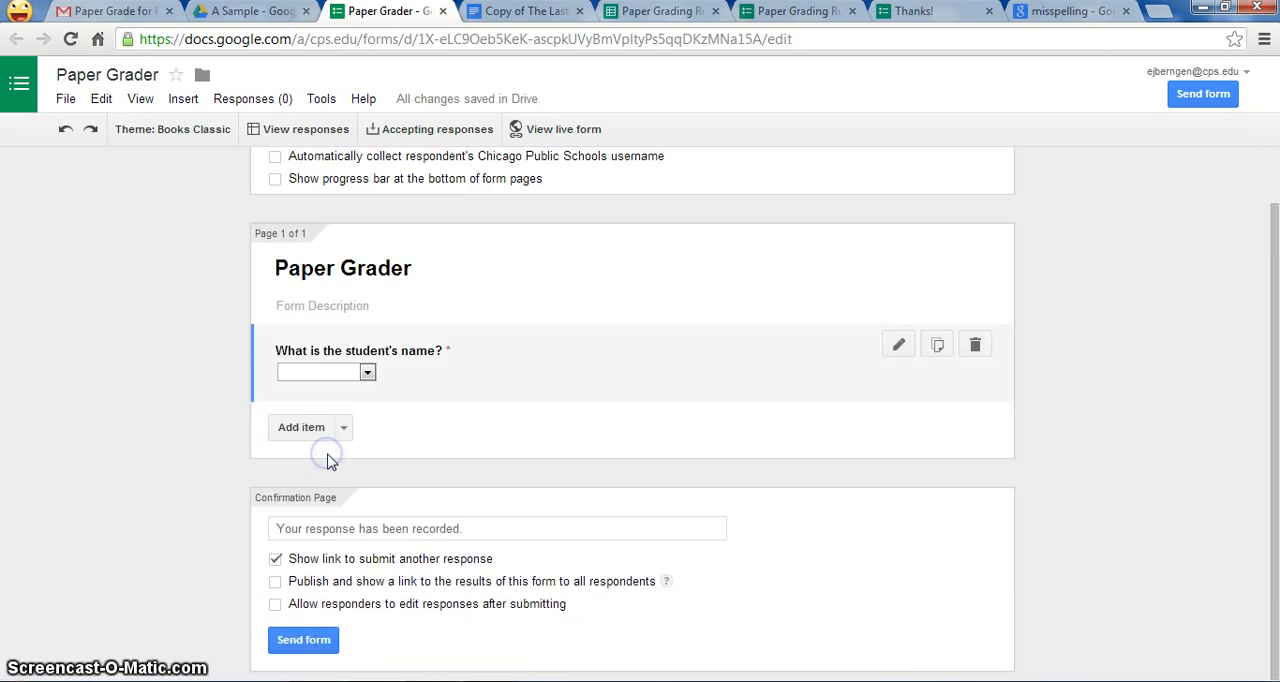
Step: Add a second question titled "What is the student's email address?"
{"action": "left_click", "coordinate": [310, 428]}
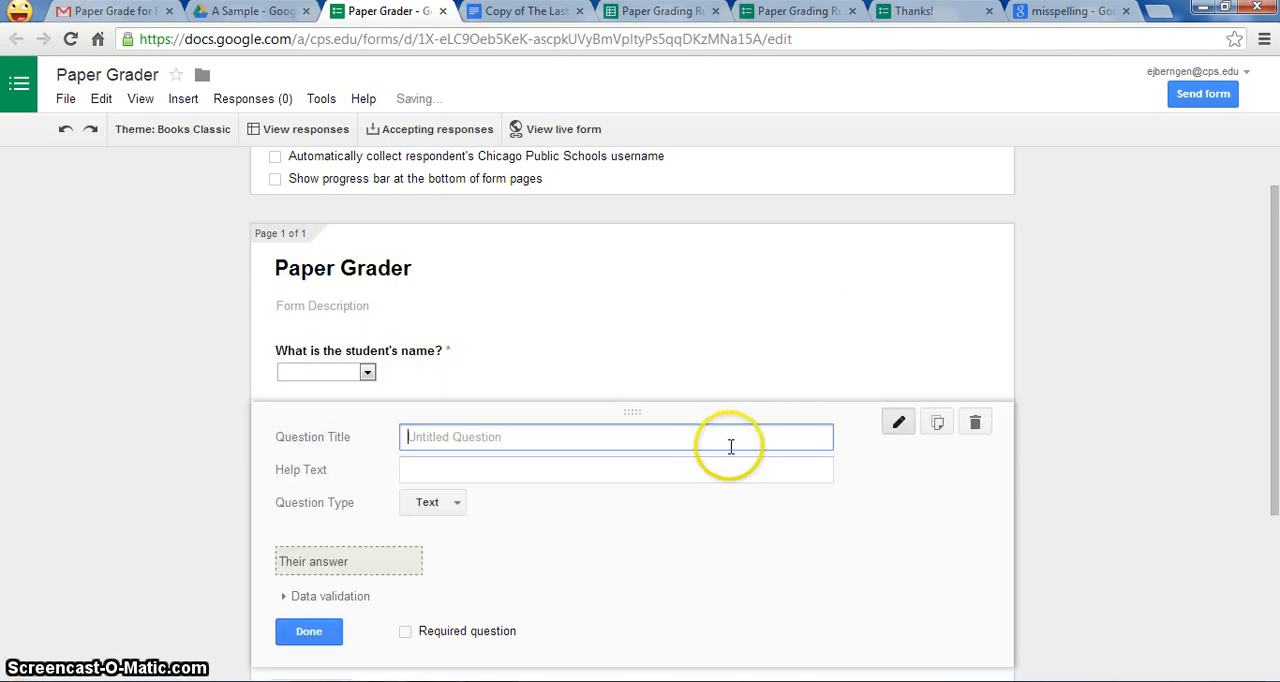
{"action": "type", "text": "What is the student's em"}
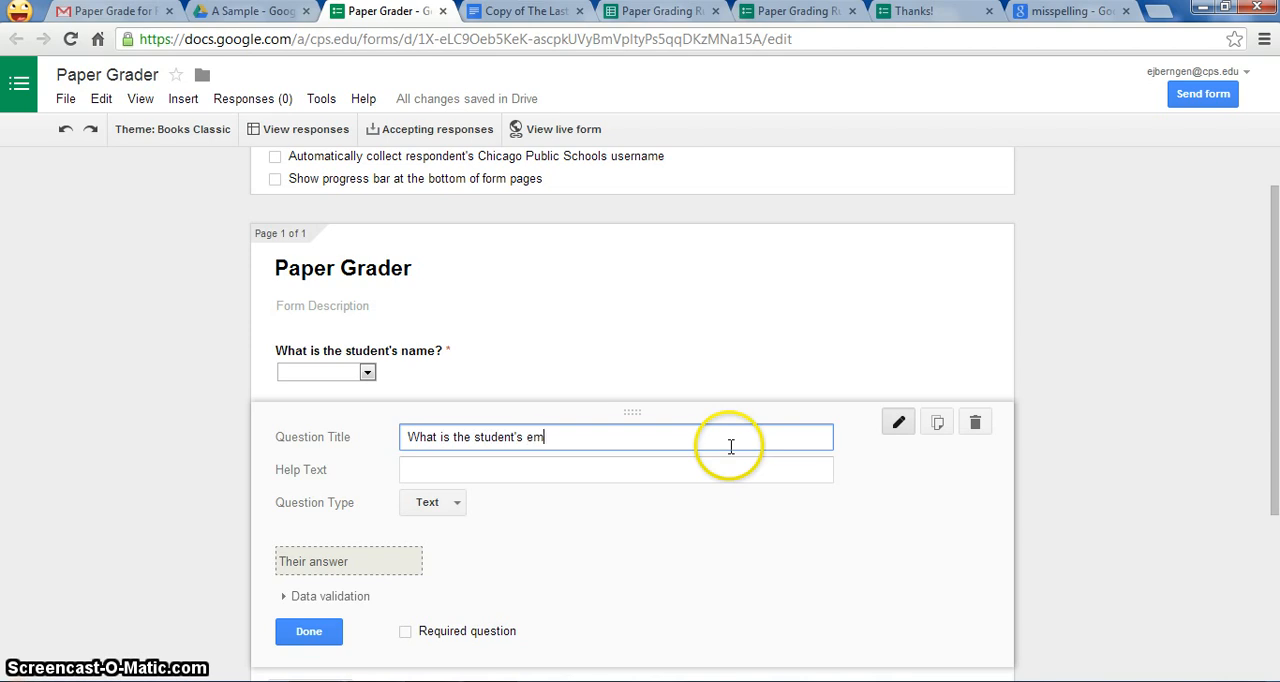
{"action": "type", "text": "ail address?"}
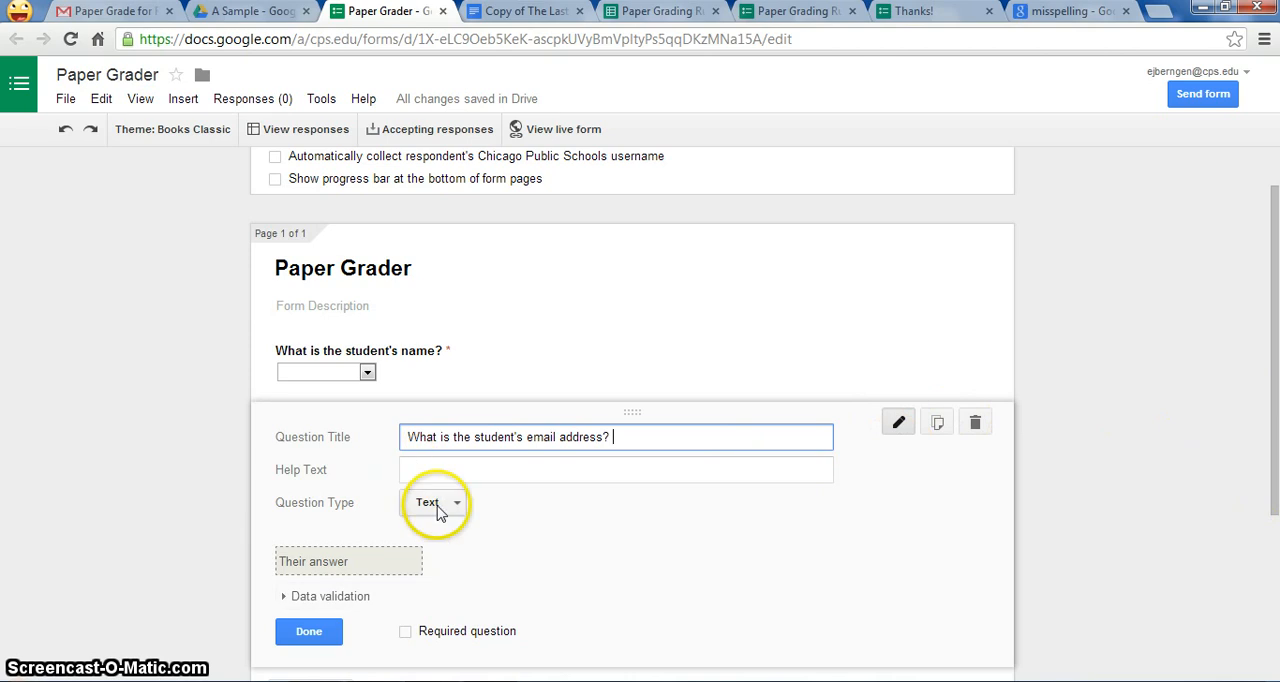
Step: Change the email address question's type to Choose from a list
{"action": "left_click", "coordinate": [457, 505]}
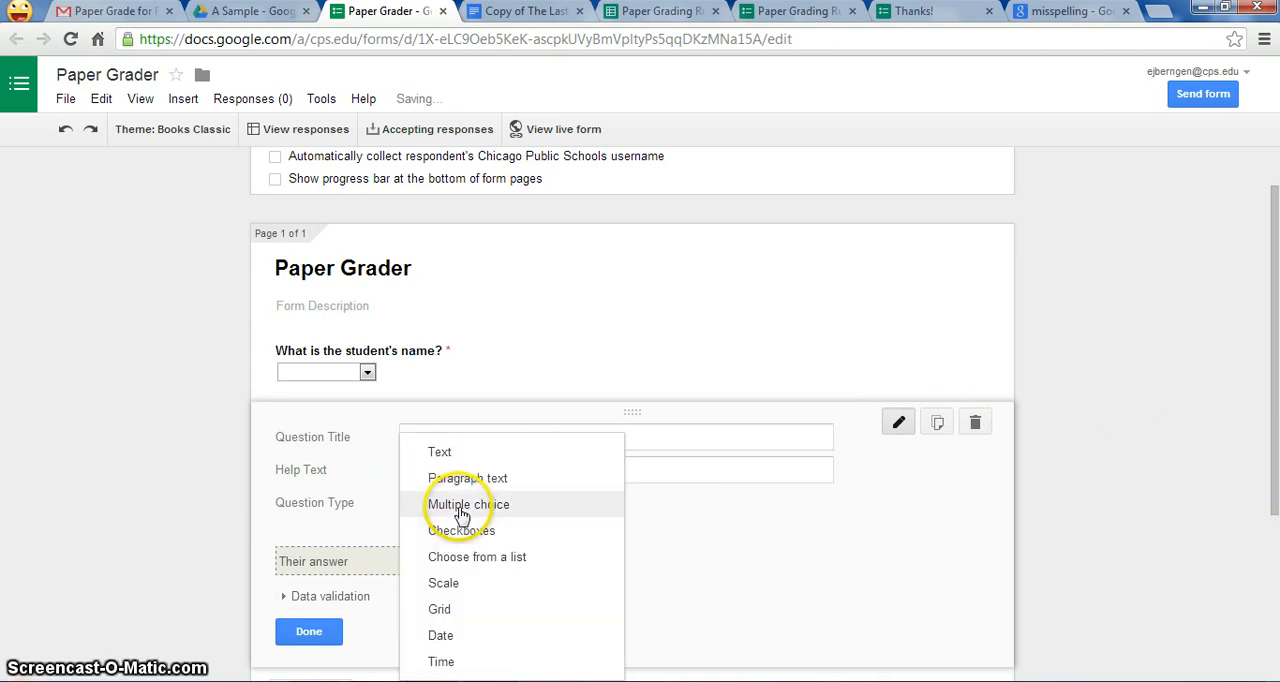
{"action": "left_click", "coordinate": [460, 557]}
{"action": "left_click_drag", "start_coordinate": [1263, 320], "coordinate": [1273, 327]}
{"action": "left_click", "coordinate": [506, 382]}
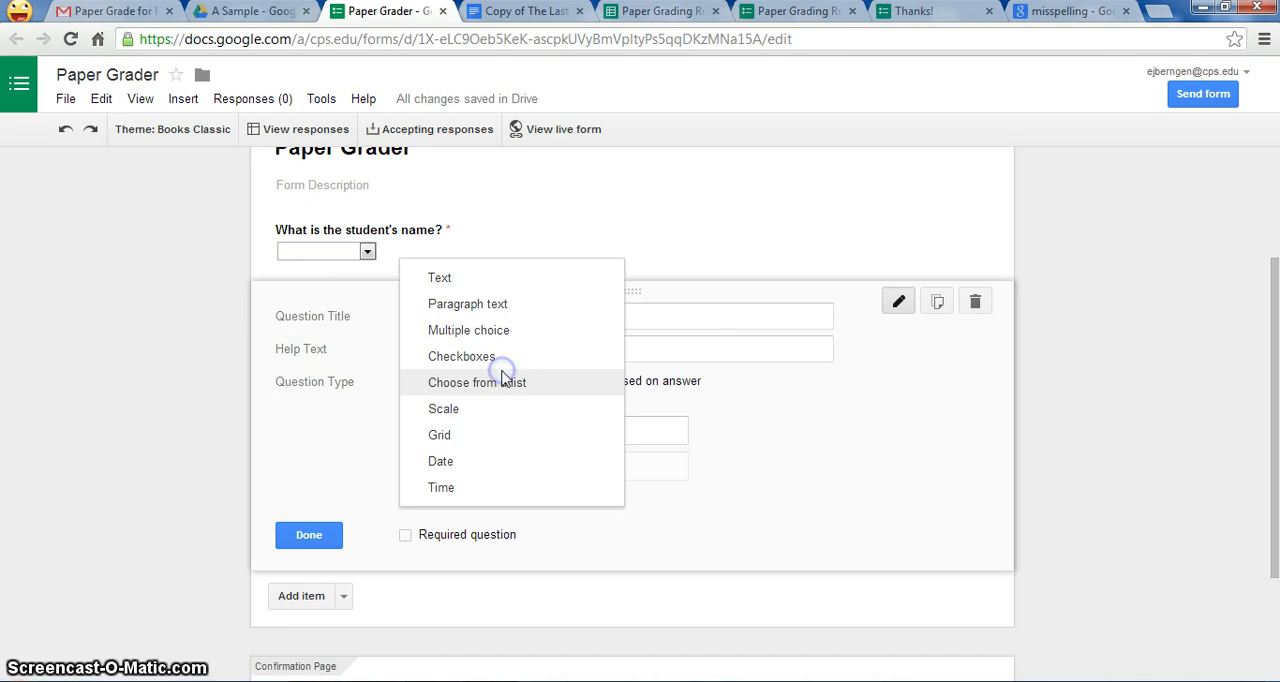
{"action": "left_click", "coordinate": [510, 392]}
Step: Enter the student's email address as the first list option, make the question required and finish editing it
{"action": "left_click", "coordinate": [503, 437]}
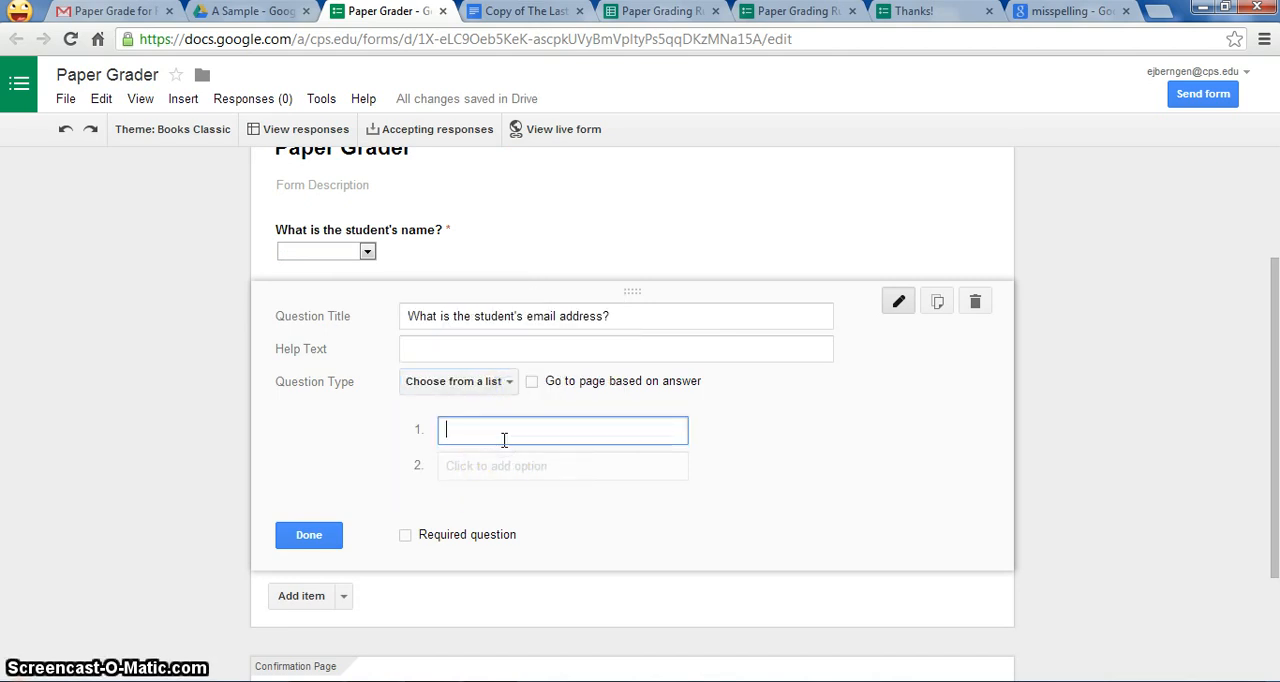
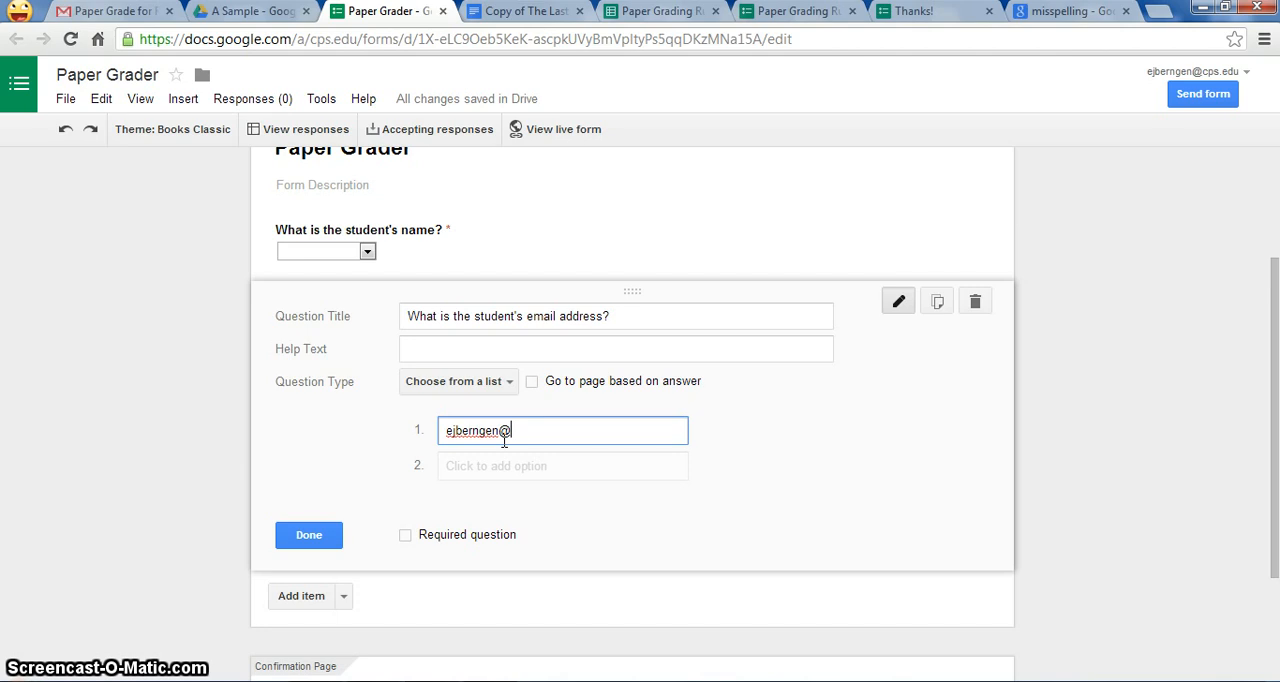
{"action": "left_click", "coordinate": [406, 535]}
{"action": "left_click", "coordinate": [331, 535]}
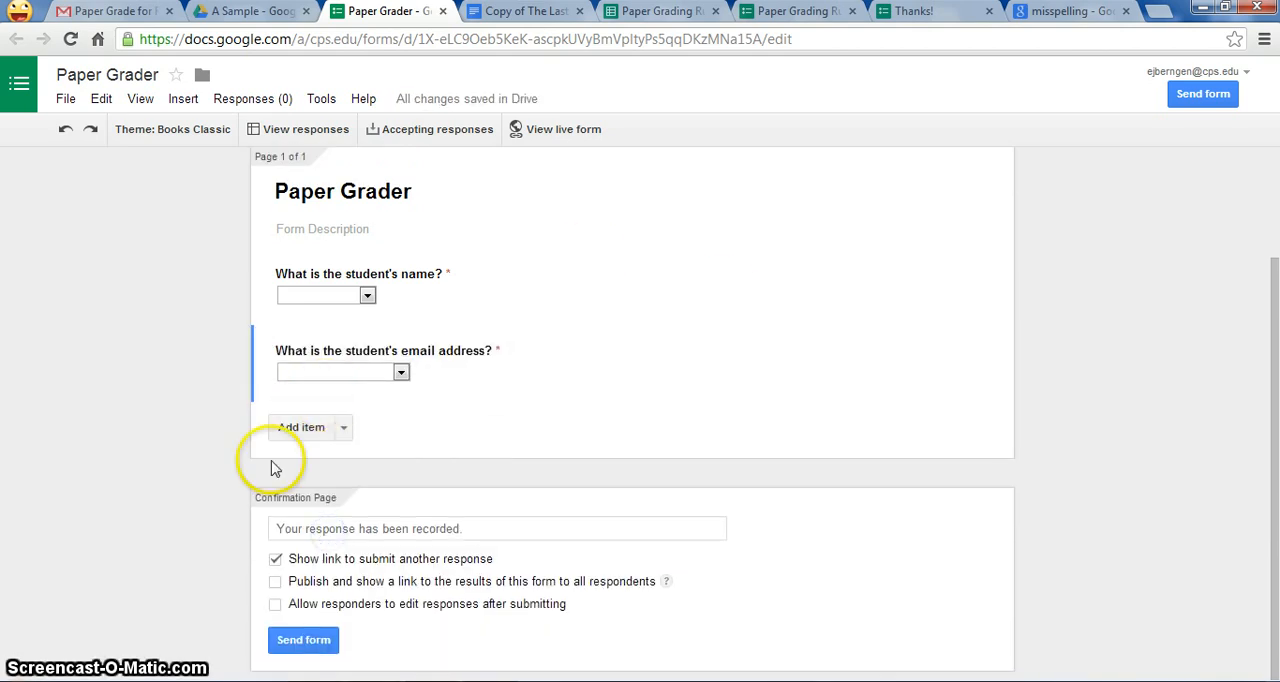
Step: Add a third question titled "What assignment is it?" with the help text "Randy Pausch - 25 Points -"
{"action": "left_click", "coordinate": [302, 427]}
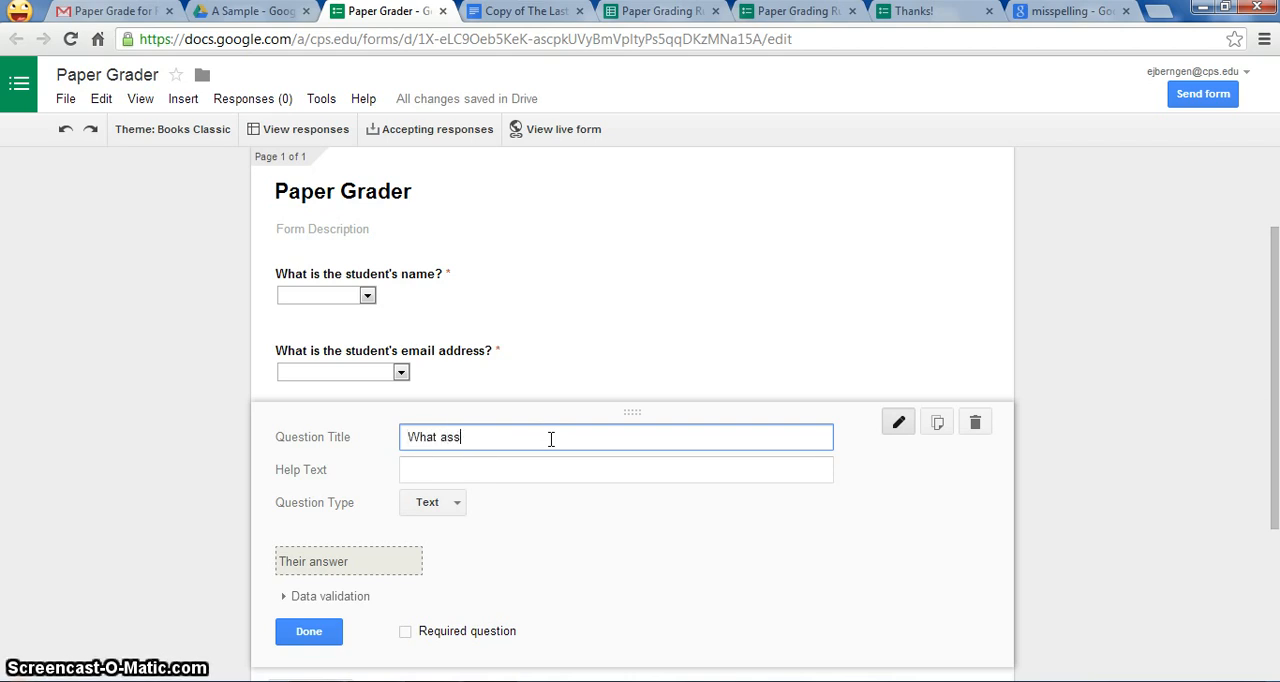
{"action": "type", "text": "ment is"}
{"action": "key", "text": "BackSpace"}
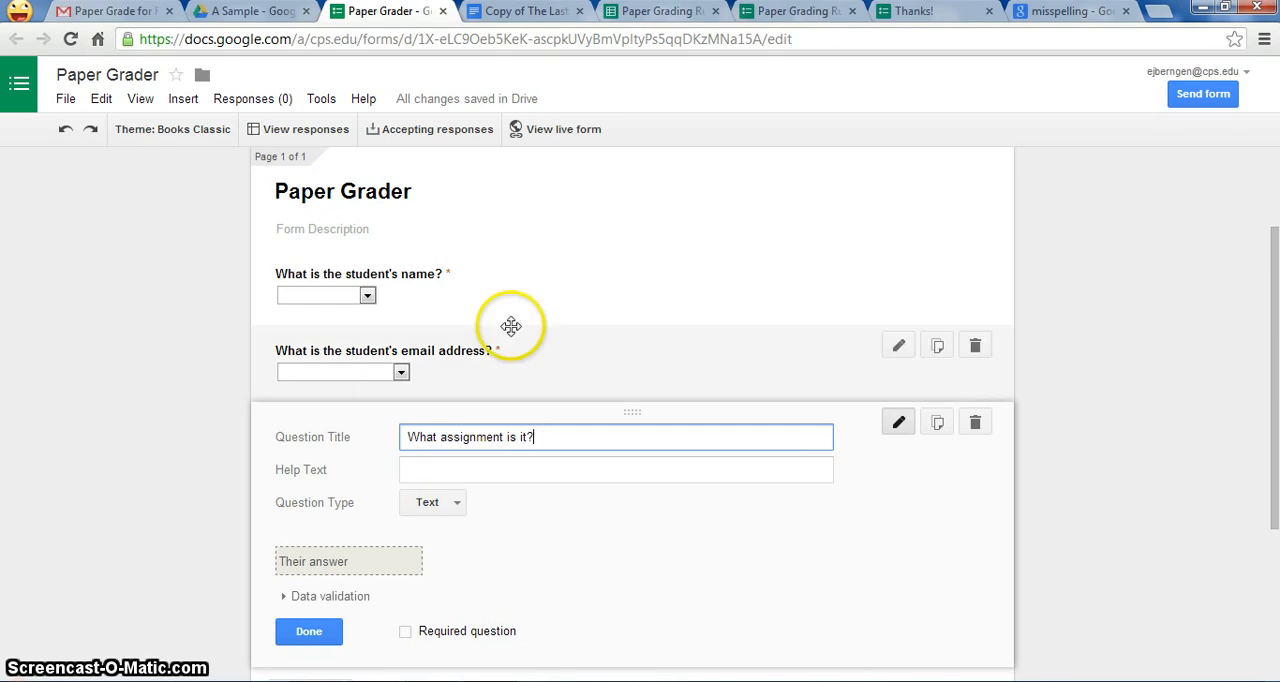
{"action": "left_click", "coordinate": [510, 462]}
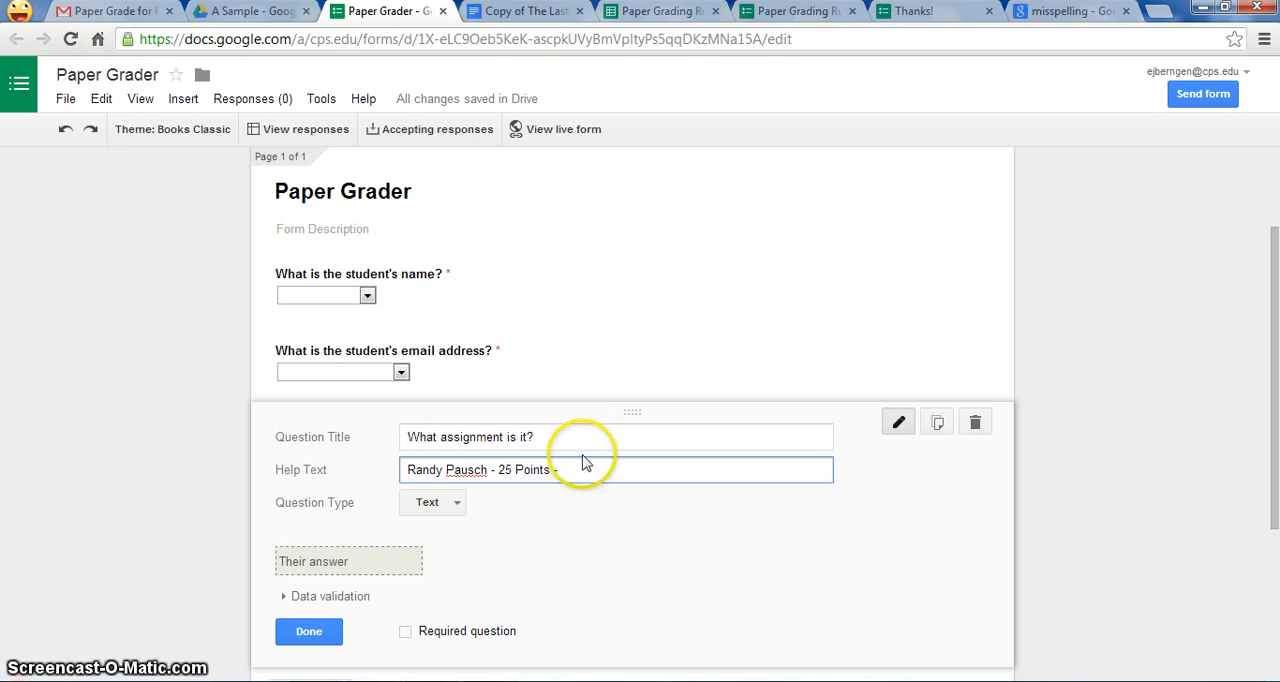
{"action": "left_click", "coordinate": [459, 508]}
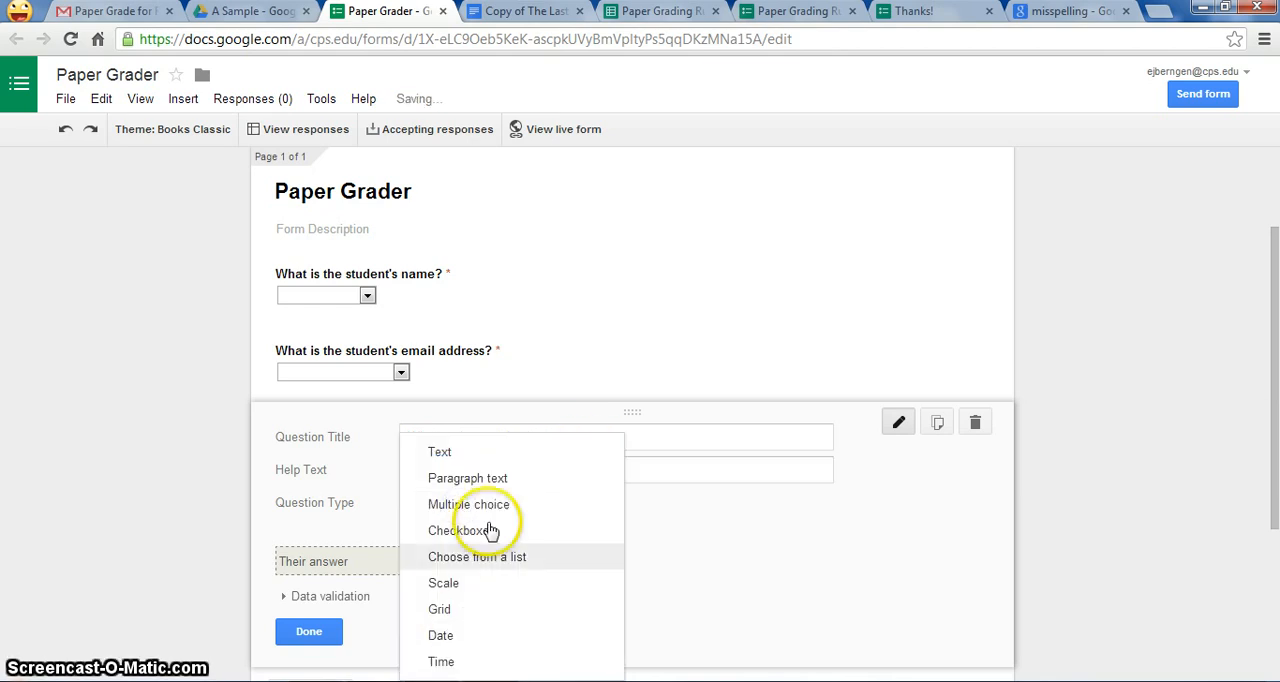
{"action": "left_click", "coordinate": [654, 470]}
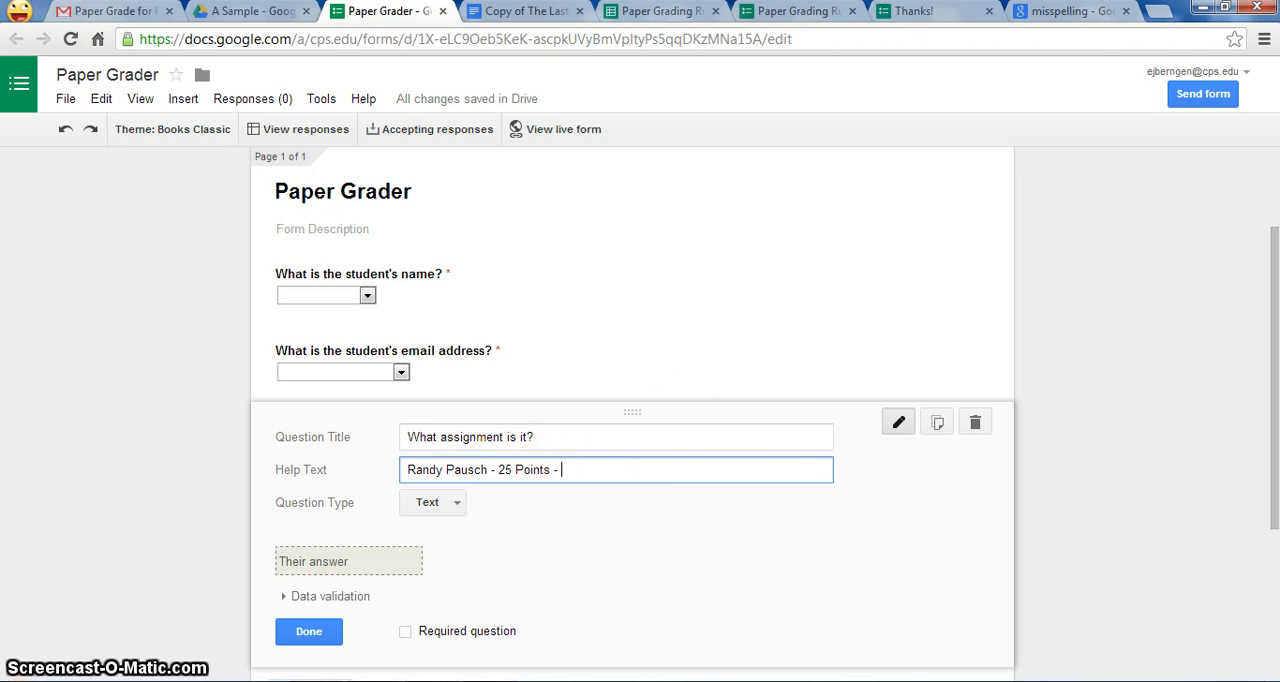
Step: Switch to the A Sample folder in Google Drive and create a new text document there
{"action": "left_click", "coordinate": [240, 12]}
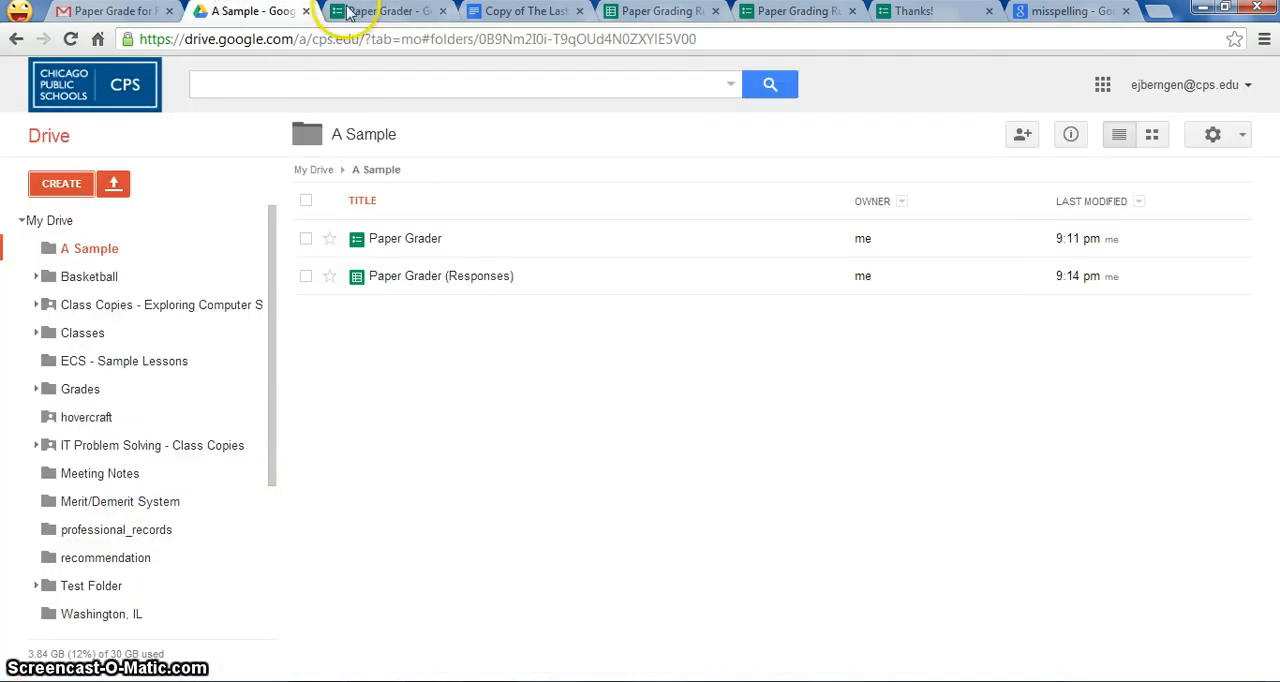
{"action": "left_click", "coordinate": [64, 186]}
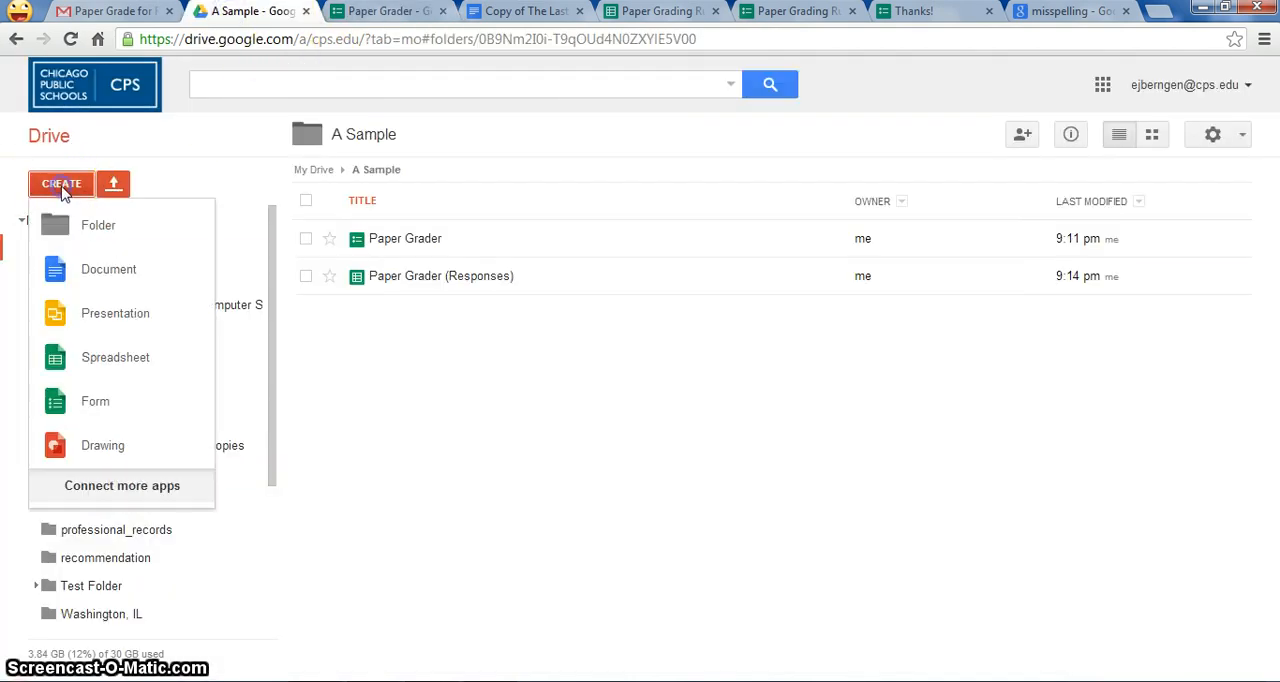
{"action": "left_click", "coordinate": [95, 280]}
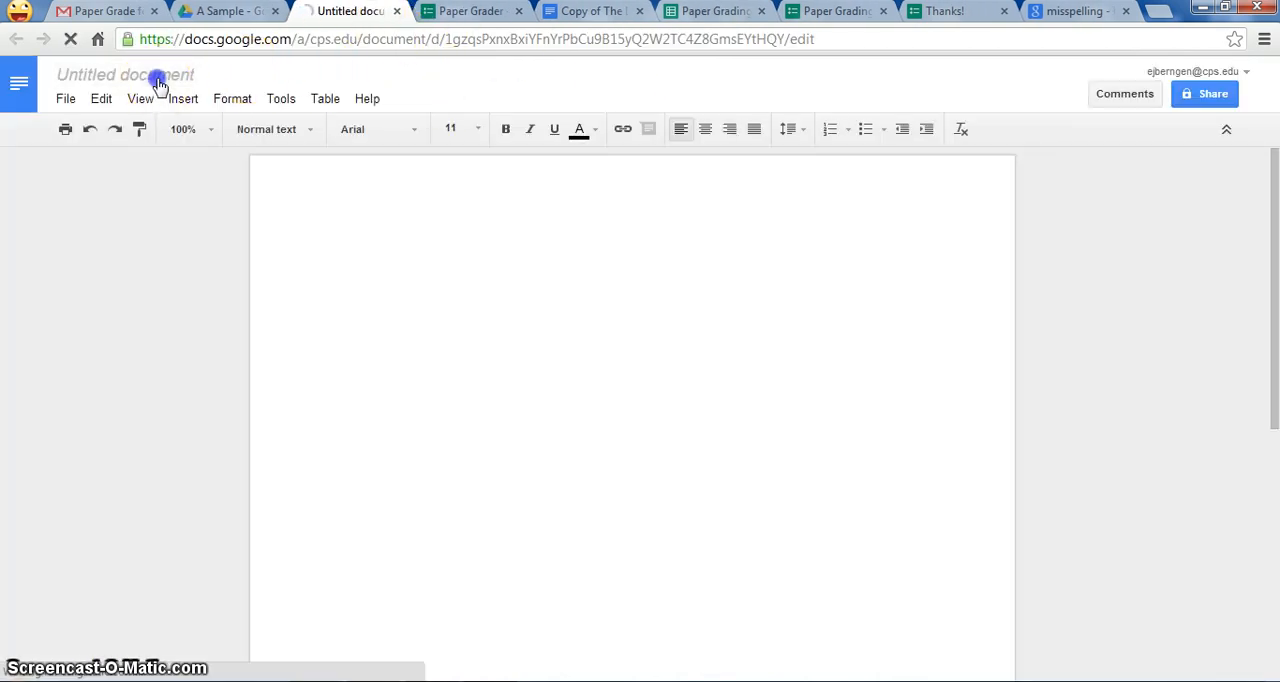
Step: Rename the new document "Randy Pausch - Paper Assignment" and paste the reflective writing assignment into its body
{"action": "left_click", "coordinate": [157, 77]}
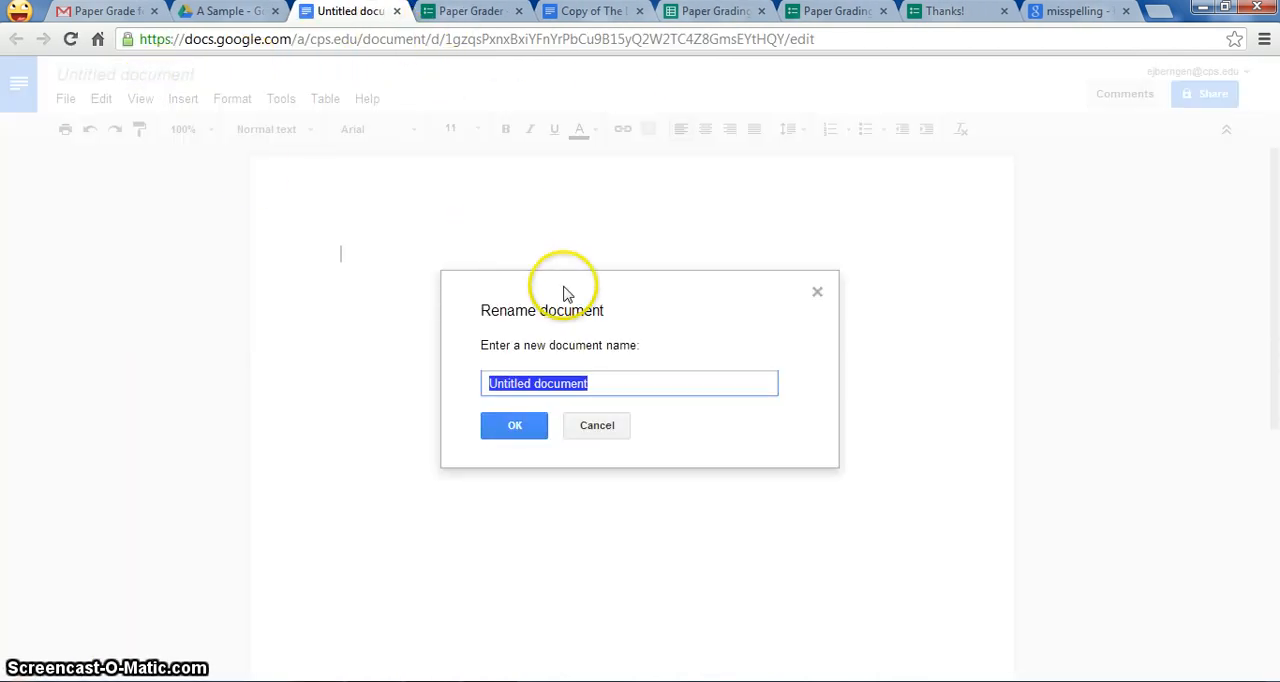
{"action": "type", "text": "Randy Pausch - Paper Assignment"}
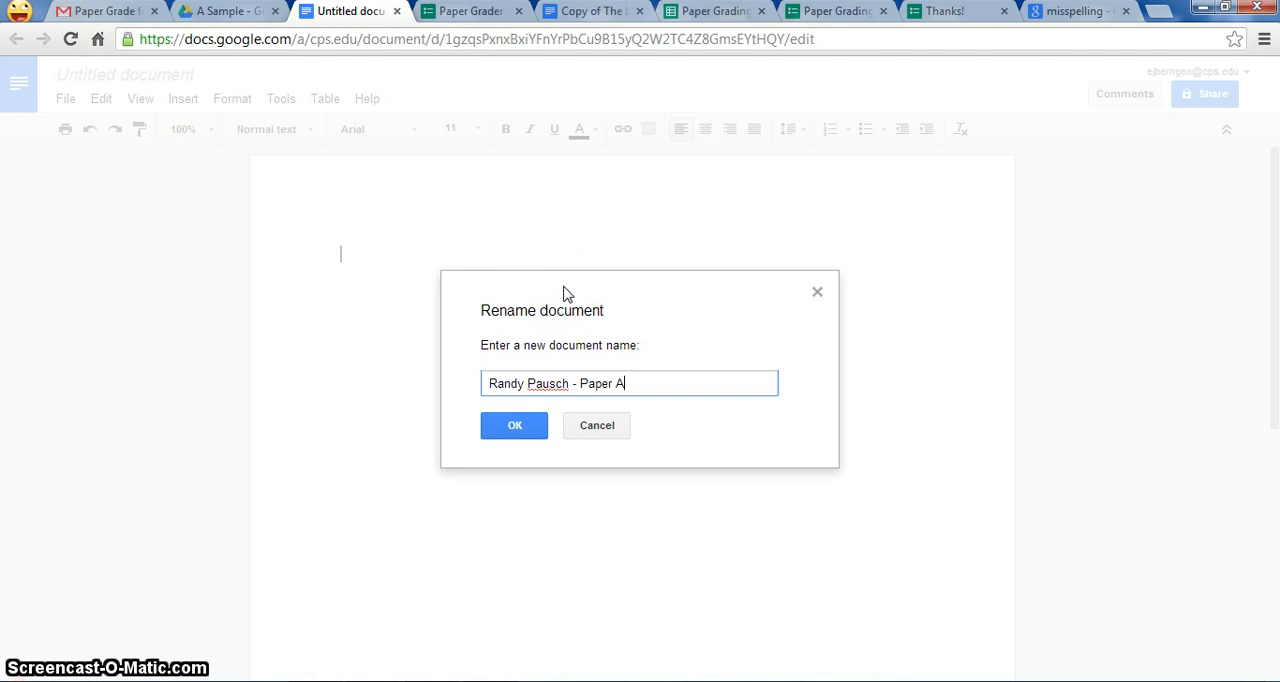
{"action": "left_click", "coordinate": [514, 430]}
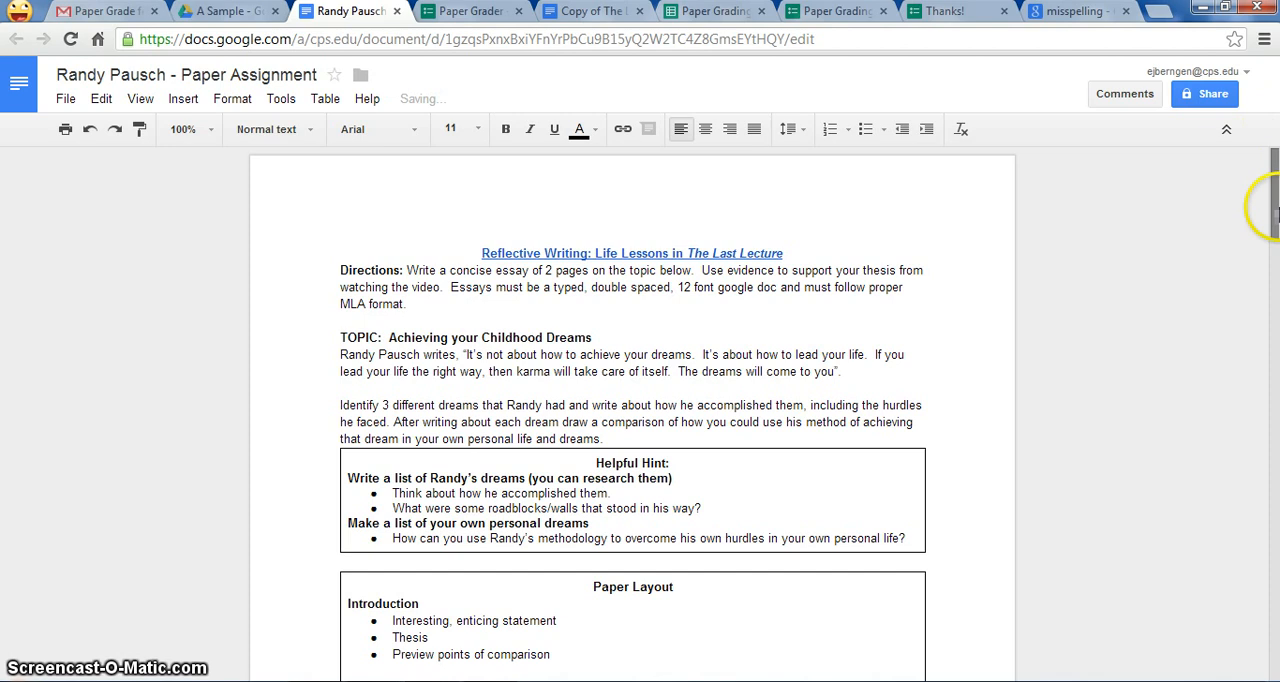
{"action": "mouse_move", "coordinate": [1268, 177]}
{"action": "left_mouse_down"}
{"action": "mouse_move", "coordinate": [1272, 528]}
{"action": "mouse_move", "coordinate": [1272, 165]}
{"action": "mouse_move", "coordinate": [1223, 465]}
{"action": "mouse_move", "coordinate": [1272, 160]}
{"action": "left_mouse_up"}
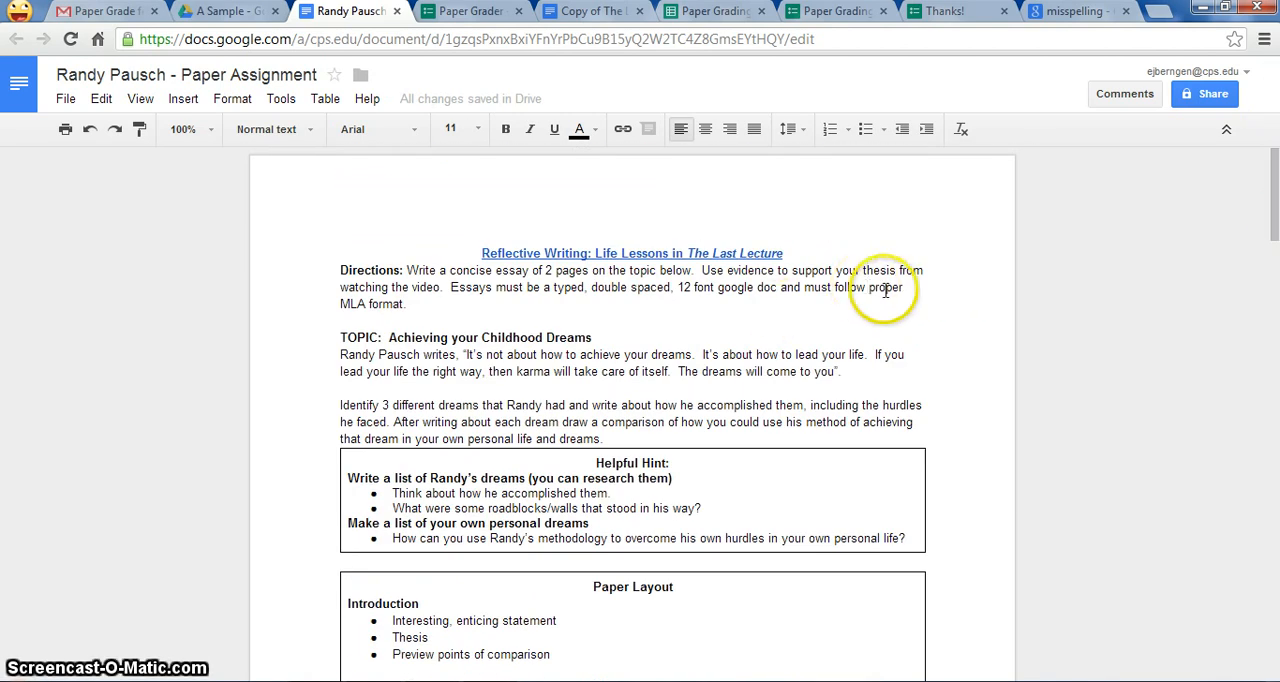
Step: Share the assignment document with people at Chicago Public Schools who have the link, with Can view access
{"action": "left_click", "coordinate": [1203, 96]}
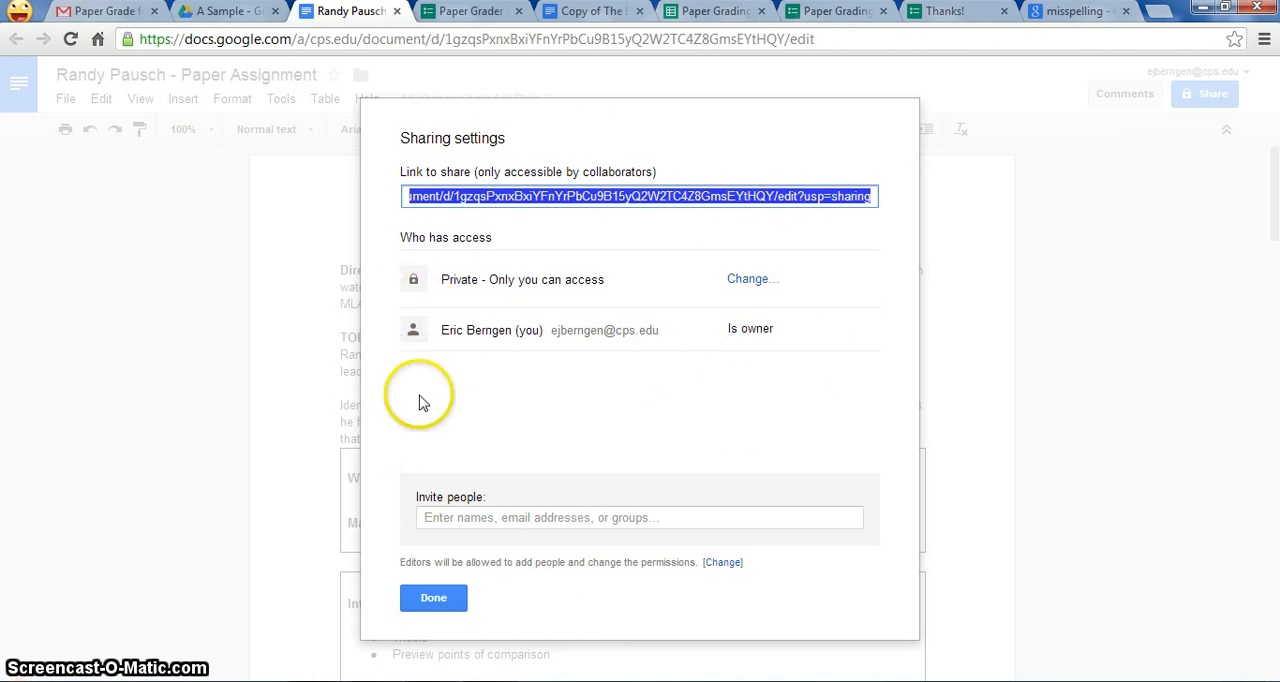
{"action": "left_click", "coordinate": [760, 283]}
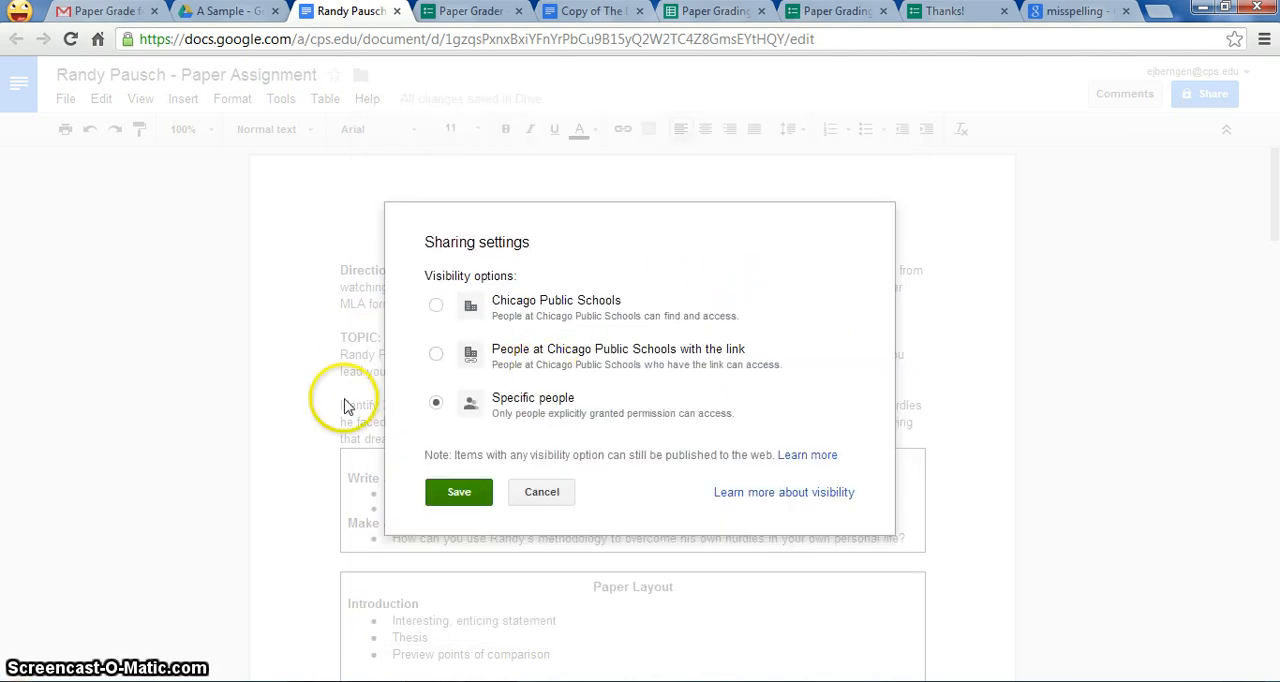
{"action": "left_click", "coordinate": [440, 357]}
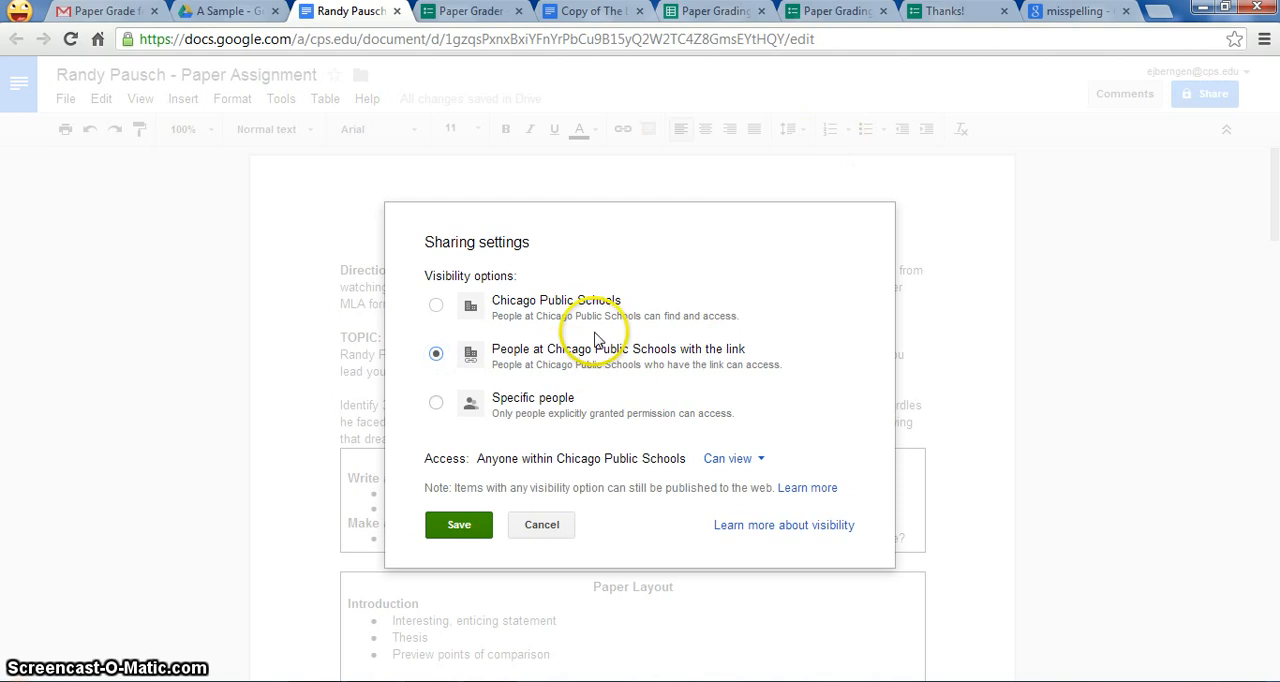
{"action": "left_click", "coordinate": [754, 470]}
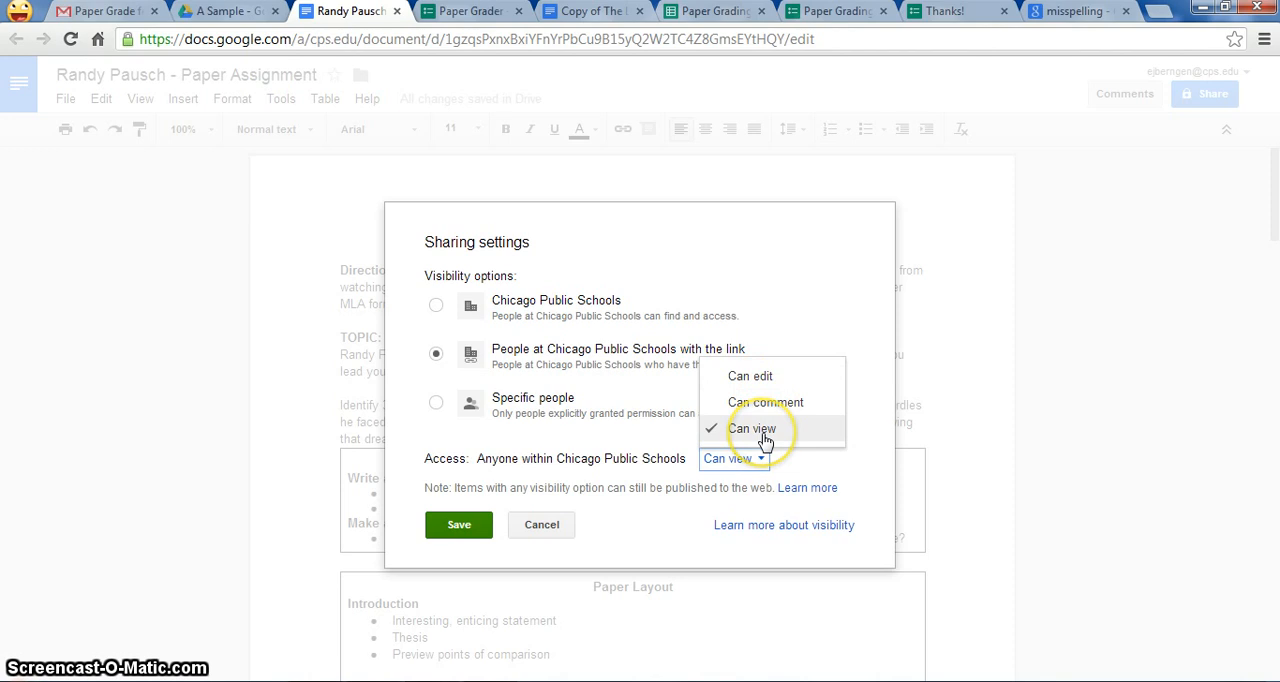
{"action": "left_click", "coordinate": [764, 438]}
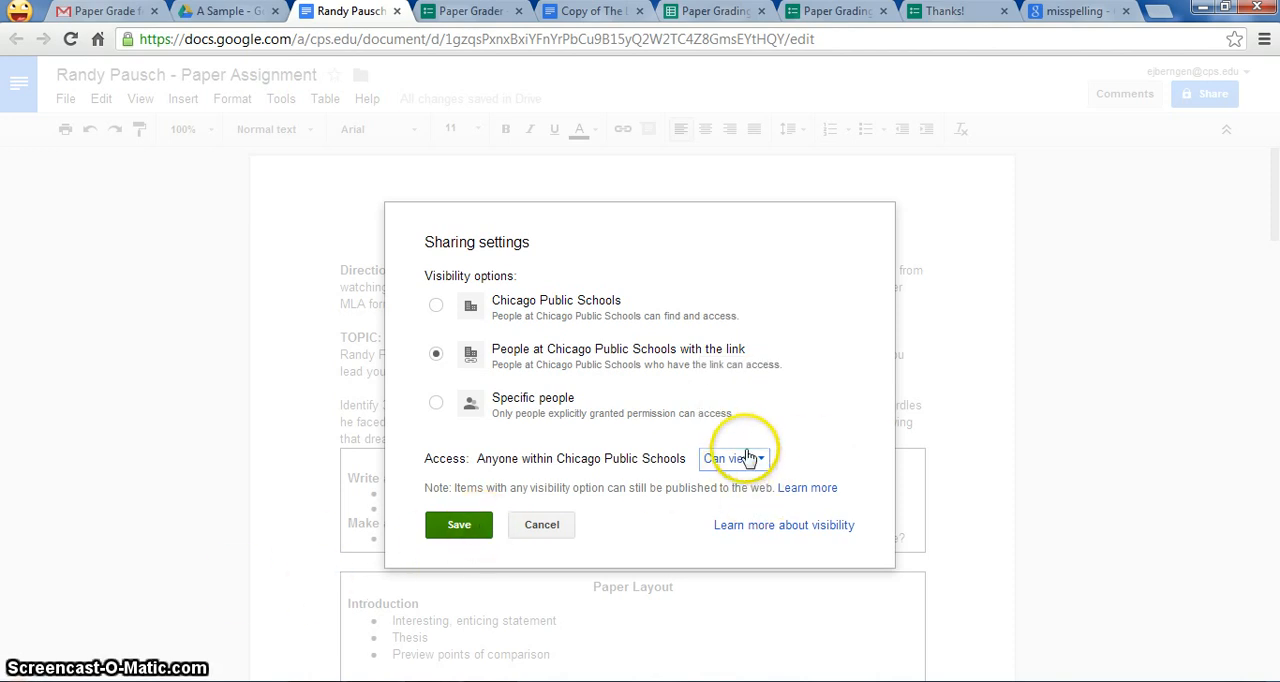
{"action": "left_click", "coordinate": [459, 526]}
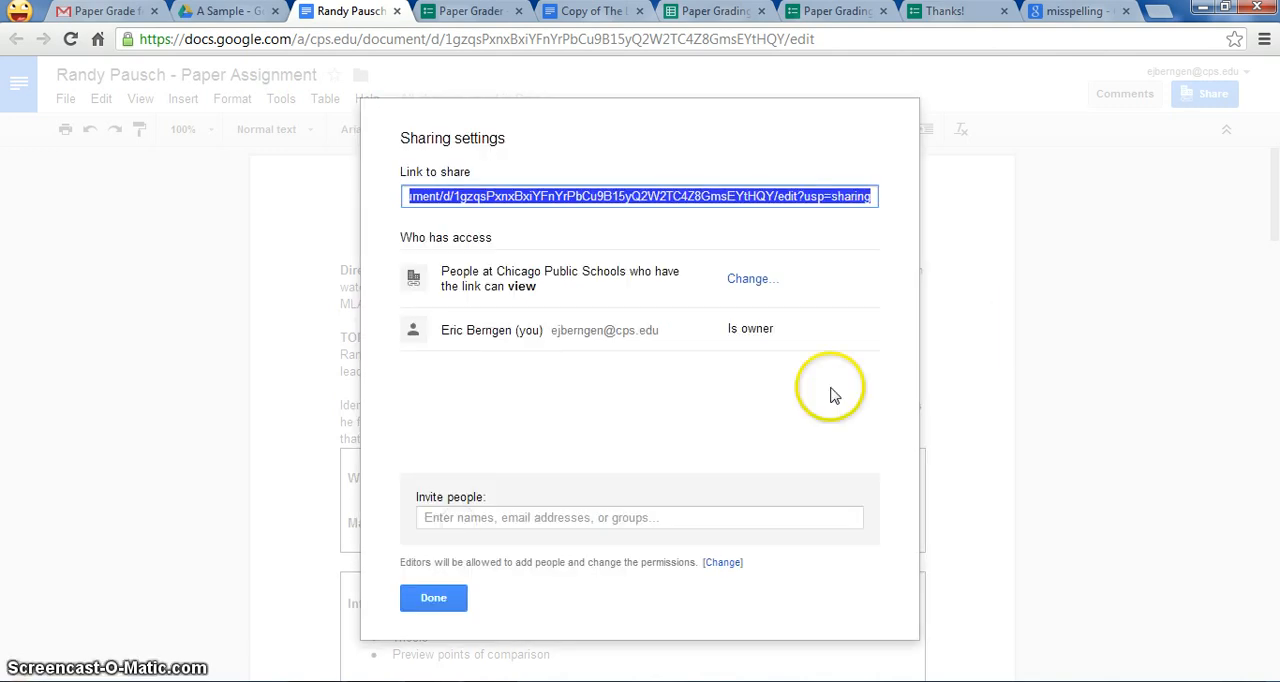
Step: Copy the assignment document's sharing link and close the sharing settings
{"action": "right_click", "coordinate": [725, 203]}
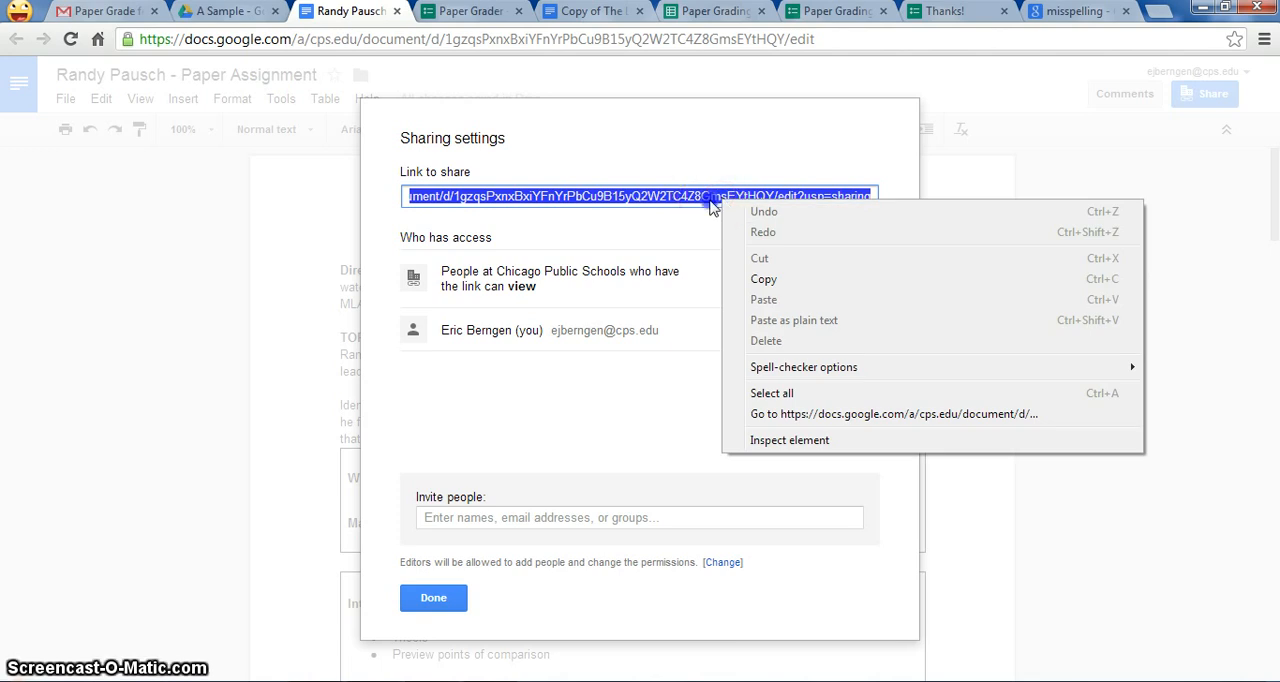
{"action": "left_click", "coordinate": [712, 203]}
{"action": "left_click", "coordinate": [715, 198]}
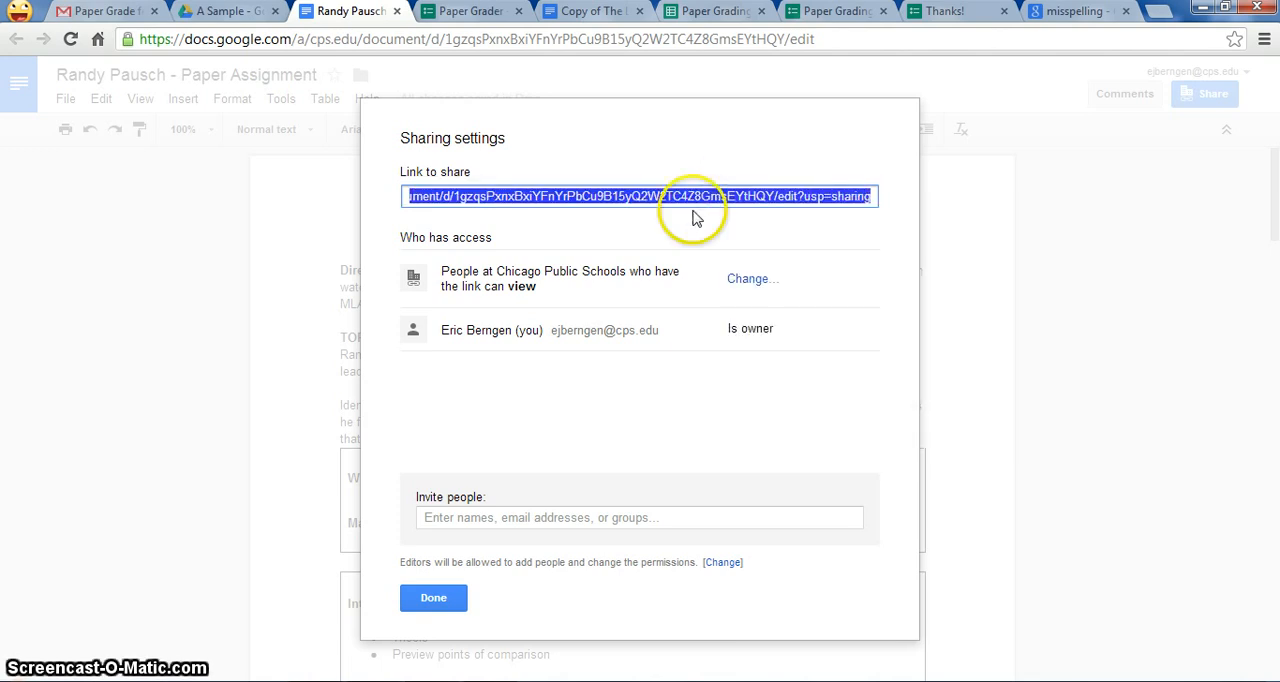
{"action": "left_click", "coordinate": [436, 597]}
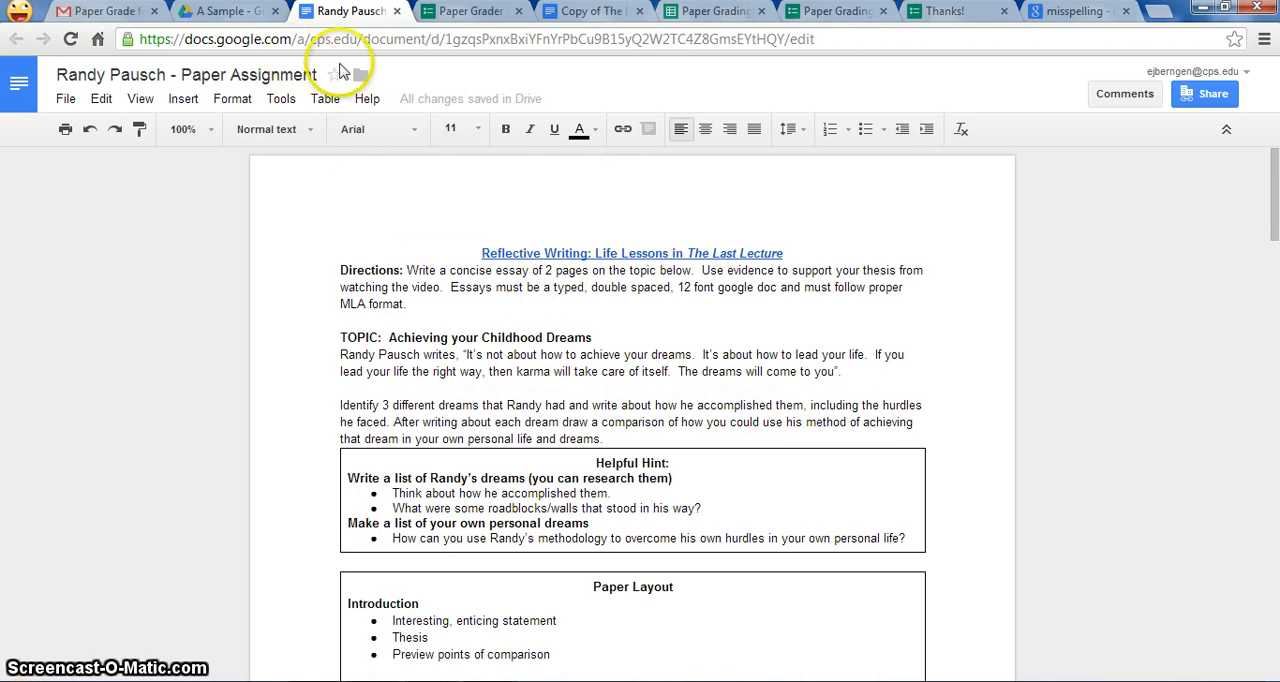
Step: Back in the Paper Grader form, append the copied link to the assignment question's help text and change its type to Choose from a list
{"action": "left_click", "coordinate": [458, 20]}
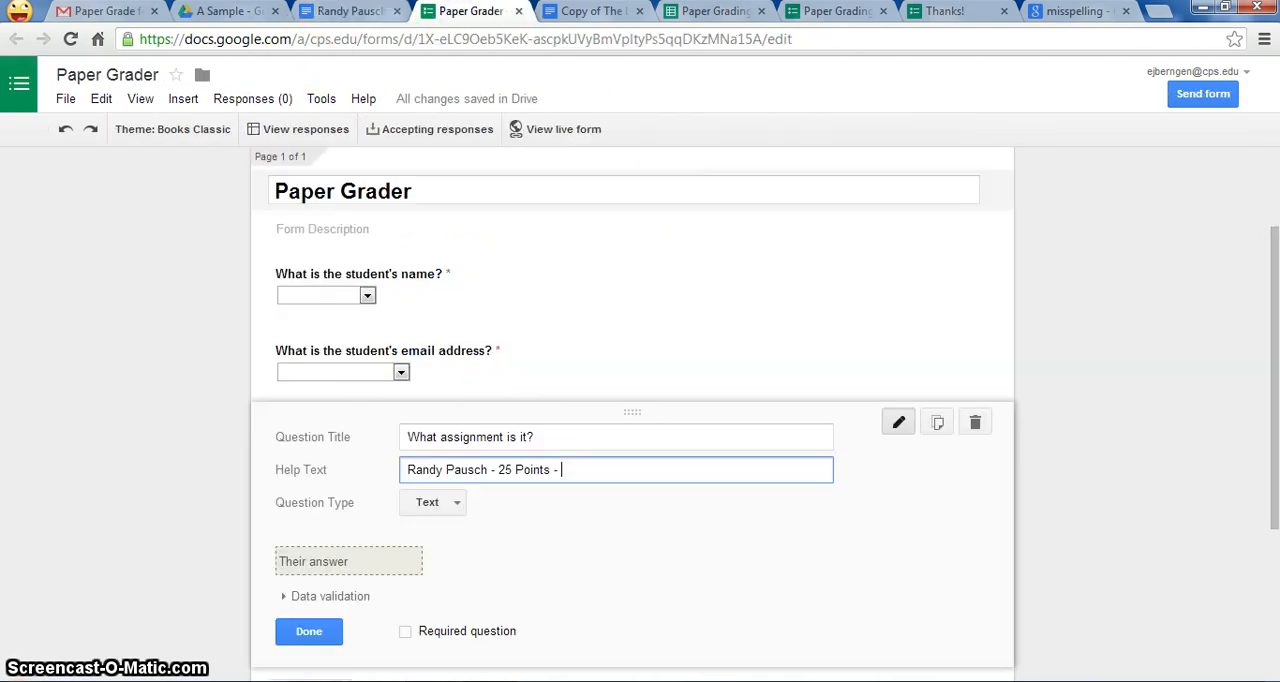
{"action": "left_click", "coordinate": [589, 469]}
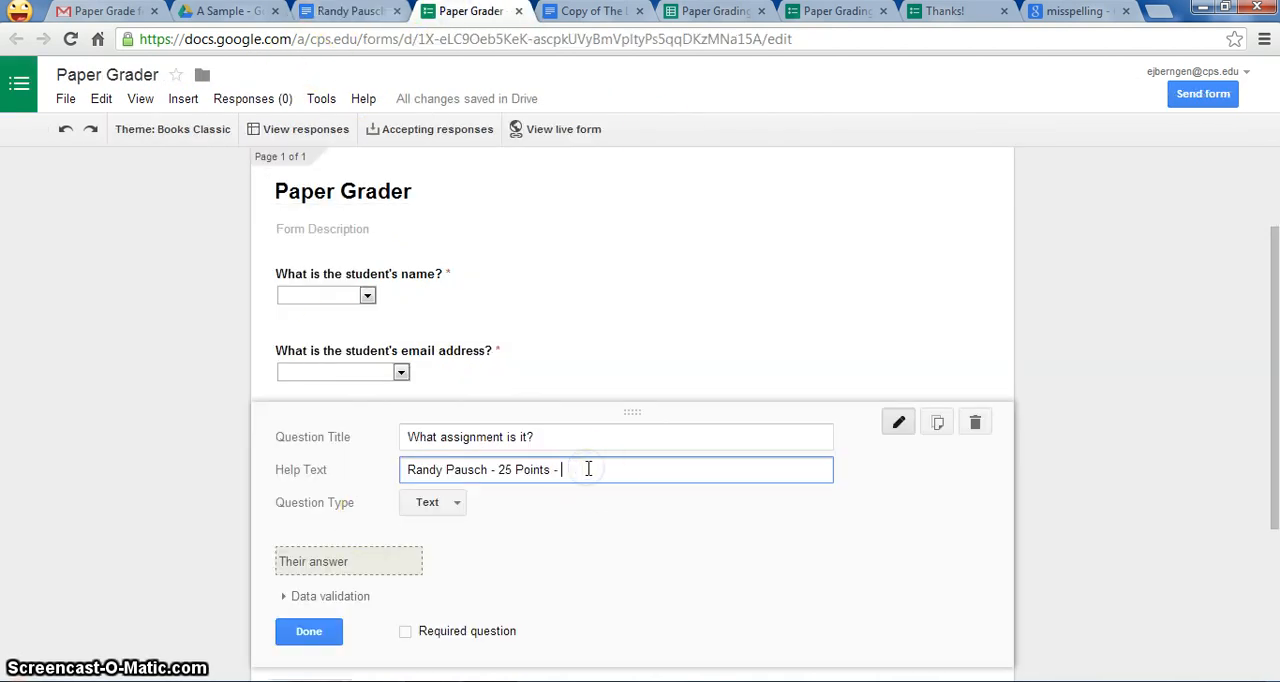
{"action": "key", "text": "ctrl+v"}
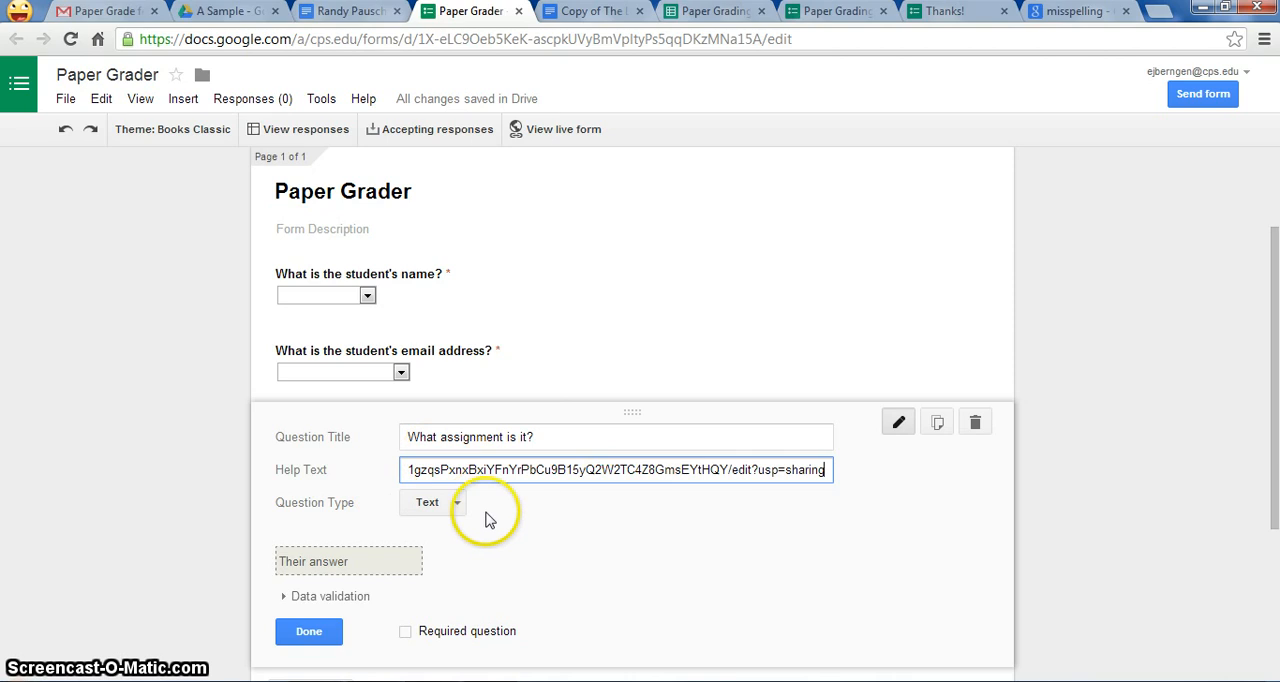
{"action": "left_click", "coordinate": [456, 503]}
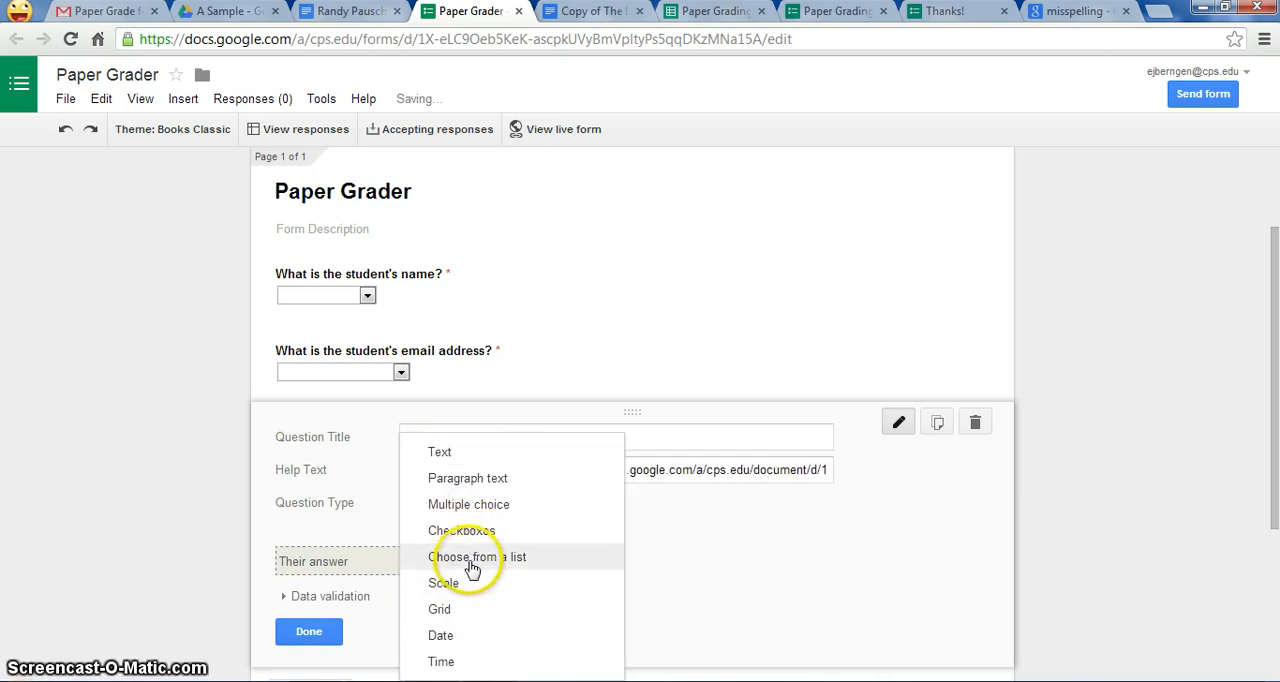
{"action": "left_click", "coordinate": [472, 568]}
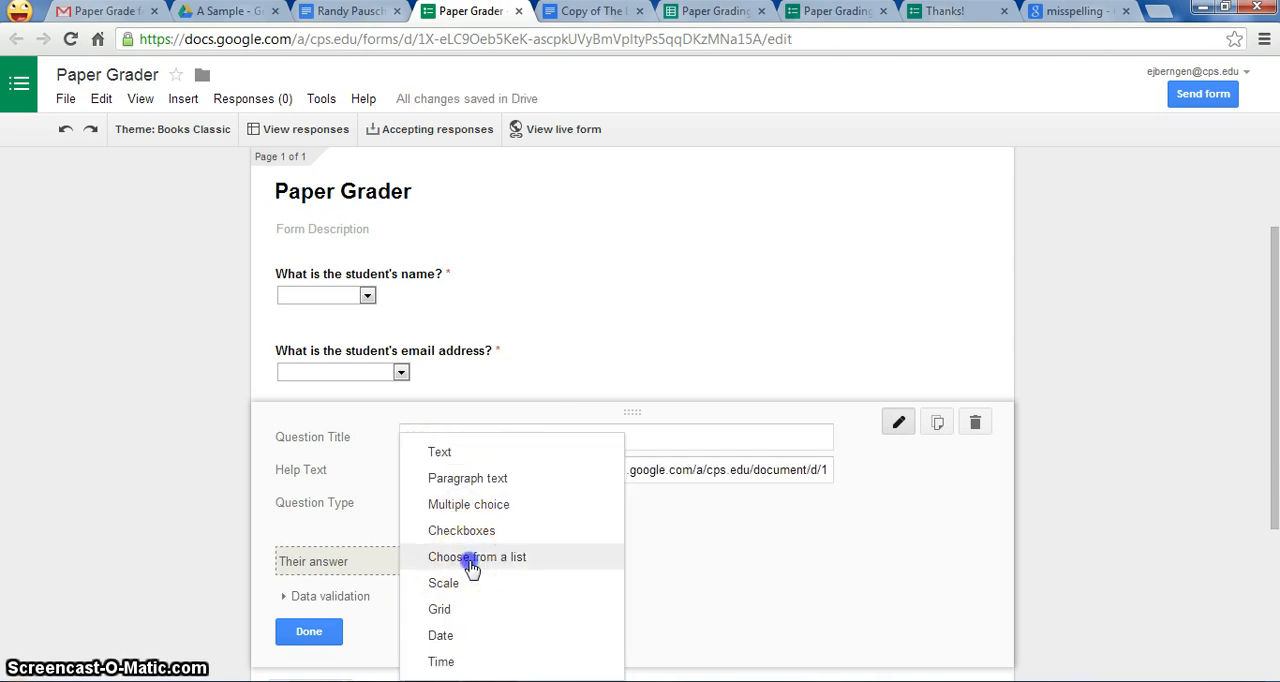
Step: Clear the assignment question's help text and put the assignment document's sharing link in the first list option instead
{"action": "left_click", "coordinate": [650, 470]}
{"action": "key", "text": "ctrl+a"}
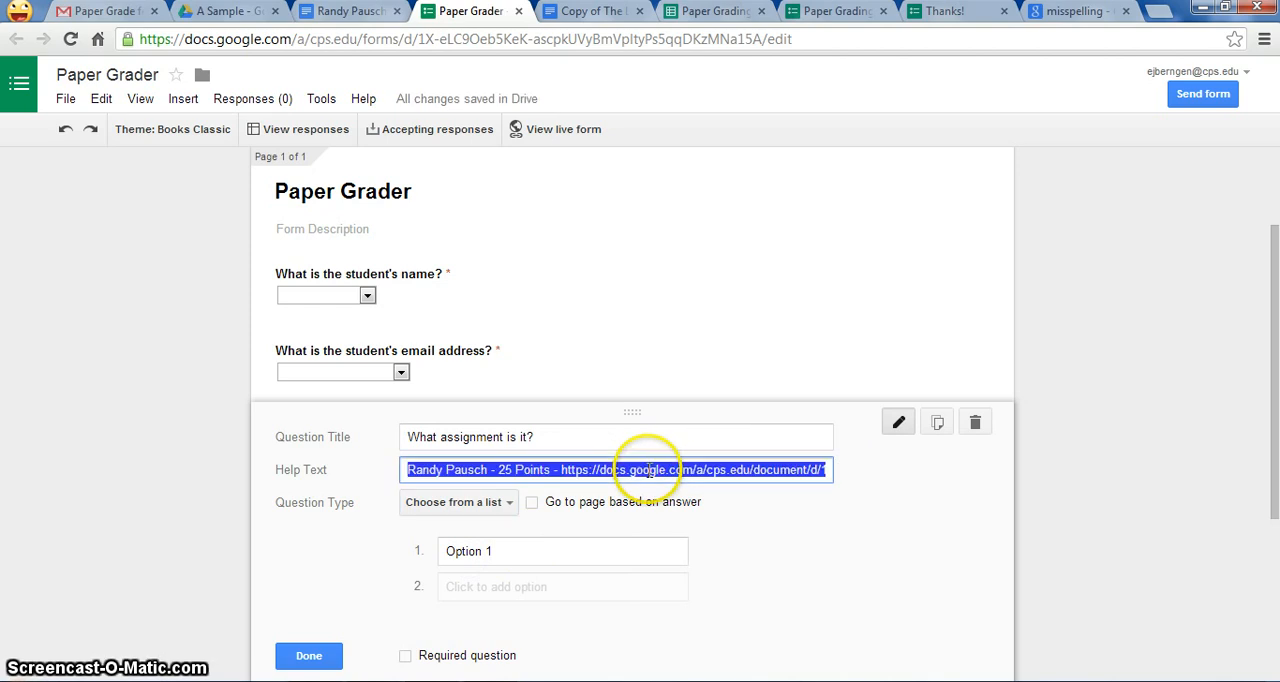
{"action": "key", "text": "BackSpace"}
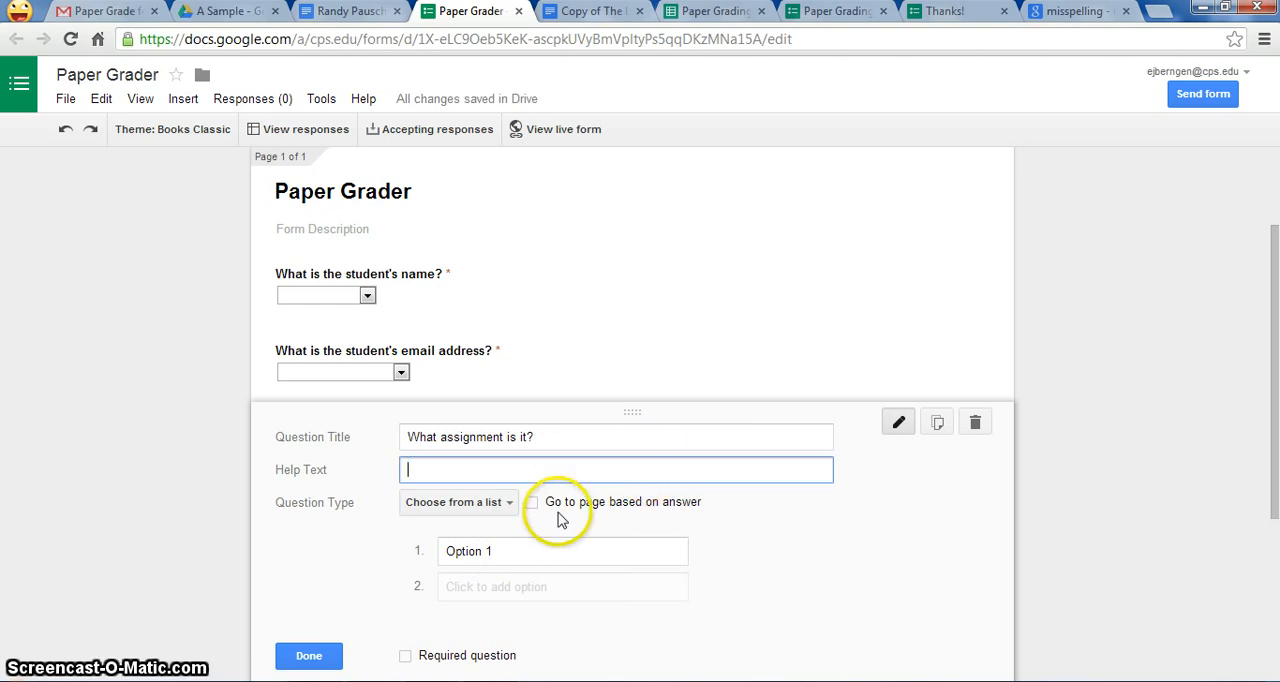
{"action": "left_click", "coordinate": [500, 549]}
{"action": "key", "text": "ctrl+v"}
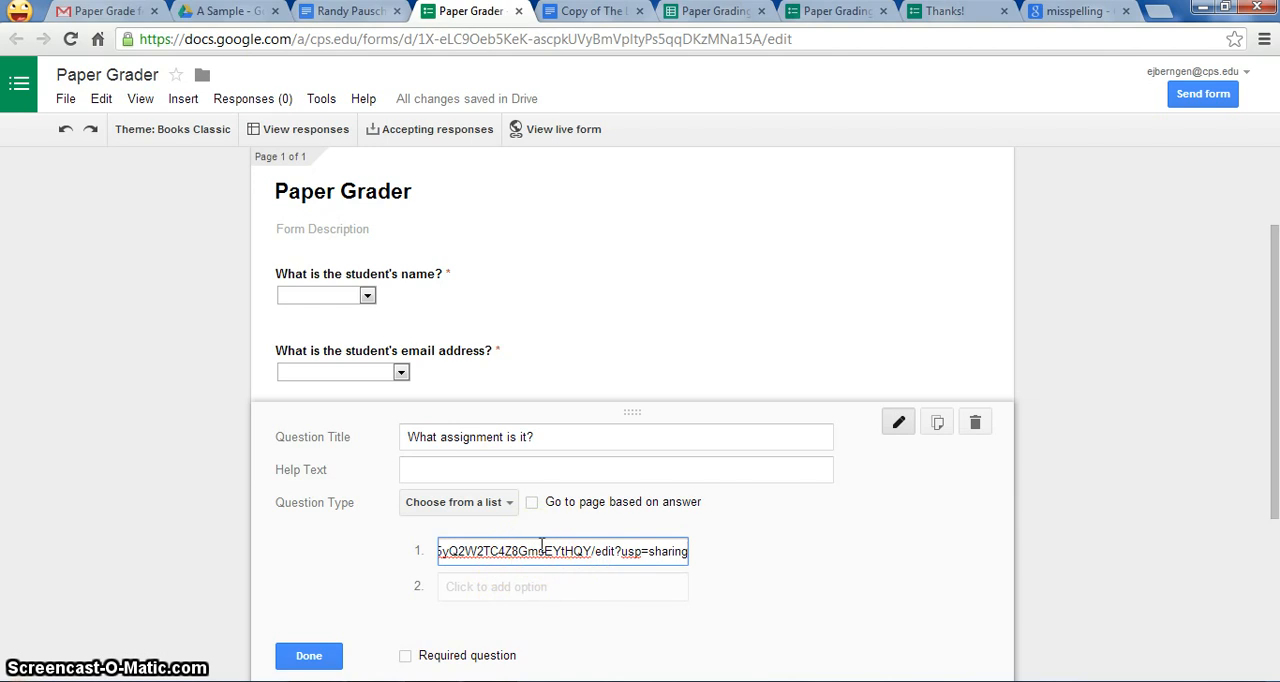
Step: Add CPS Standards as the assignment question's second list option and make the question required
{"action": "left_click", "coordinate": [483, 592]}
{"action": "left_click_drag", "start_coordinate": [522, 588], "coordinate": [326, 602]}
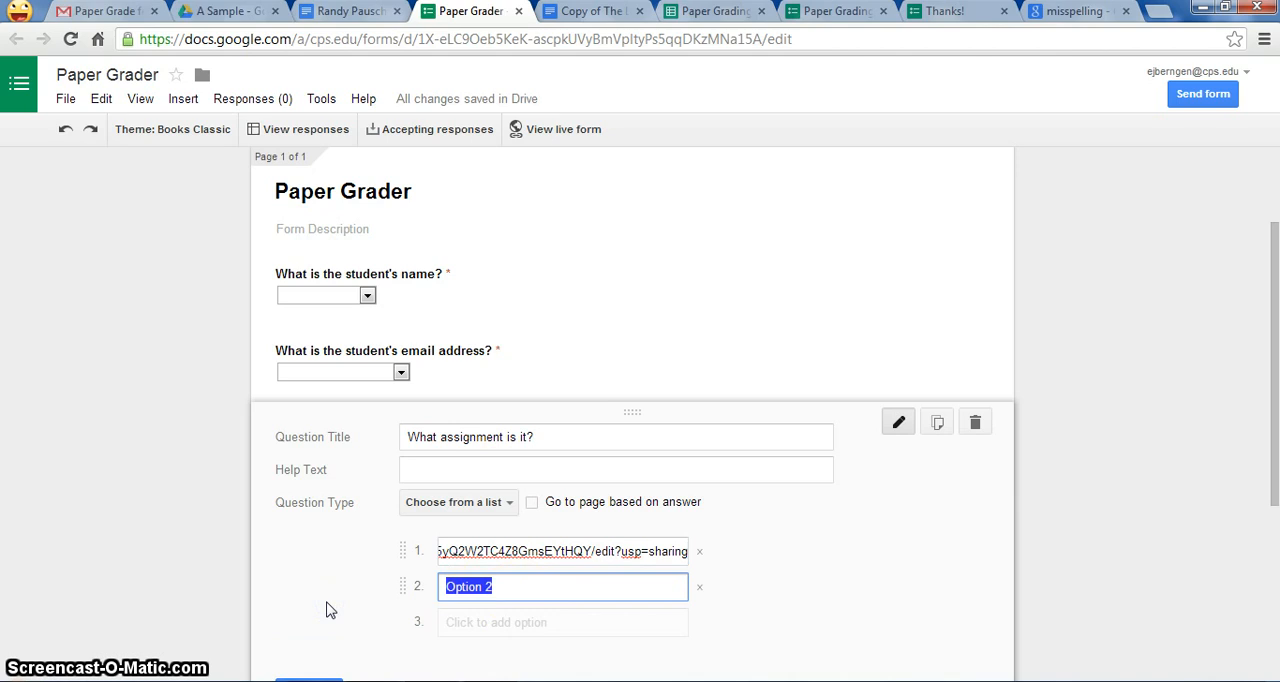
{"action": "type", "text": "CPS Standards"}
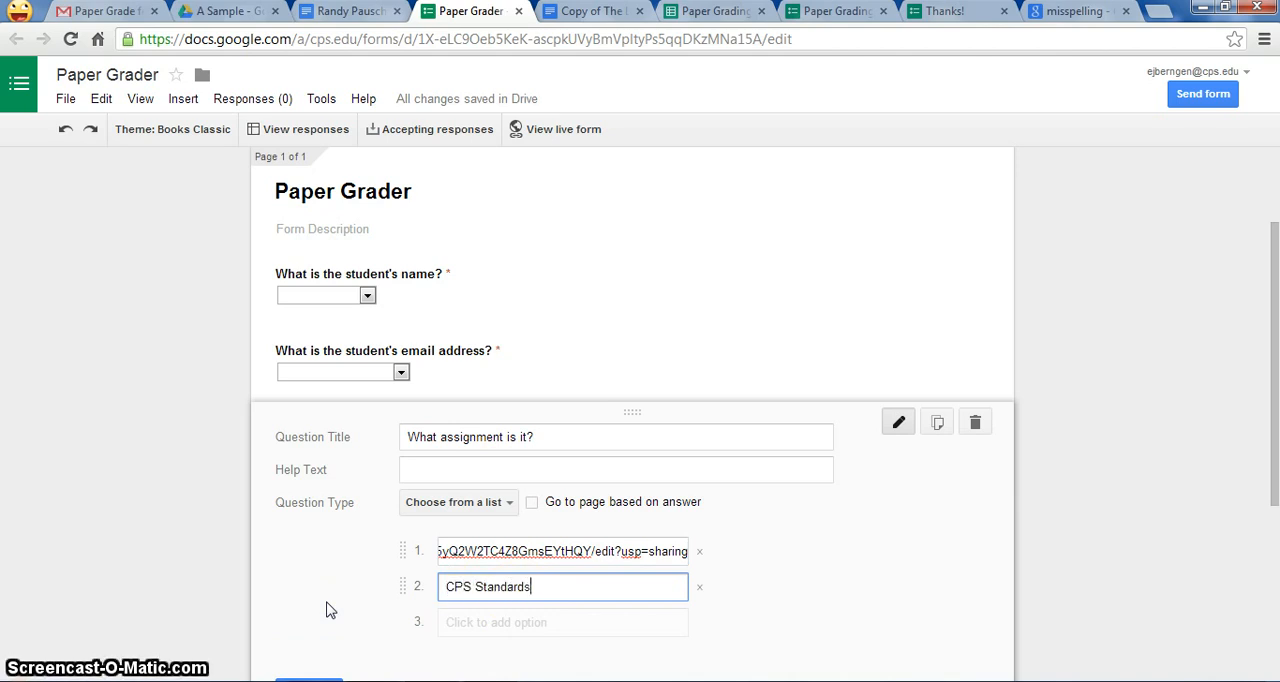
{"action": "left_click", "coordinate": [1071, 491]}
{"action": "left_click_drag", "start_coordinate": [1266, 334], "coordinate": [1275, 410]}
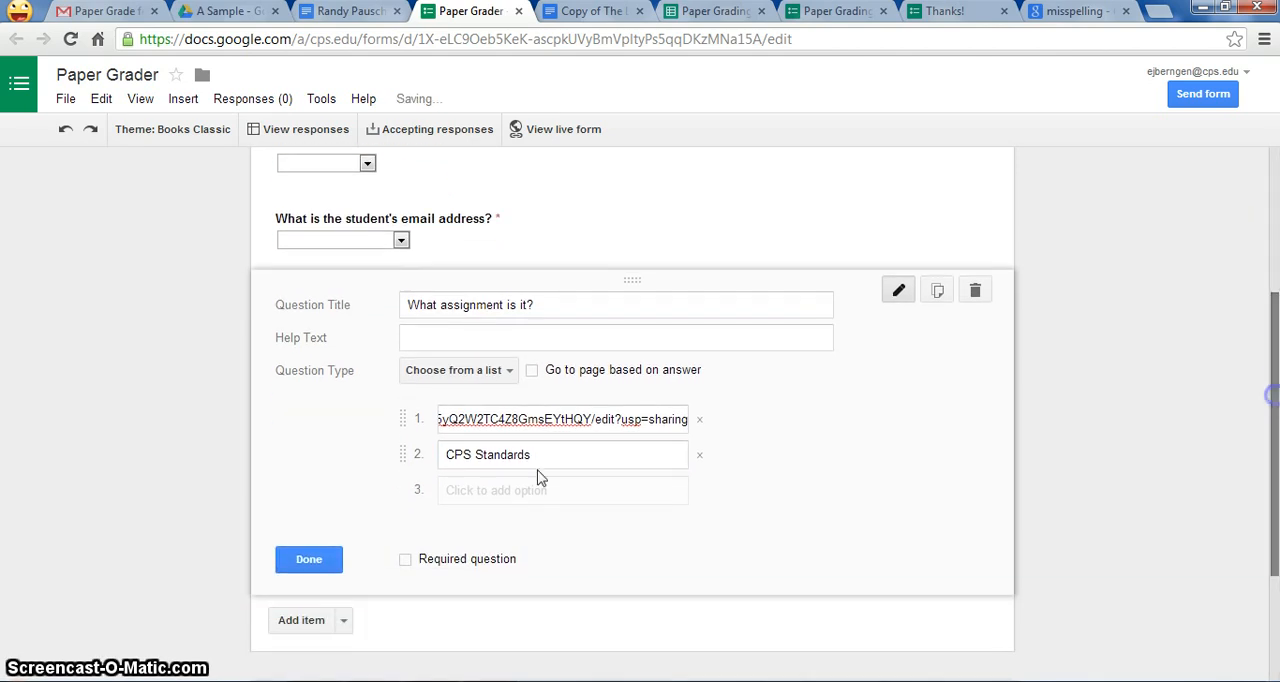
{"action": "left_click", "coordinate": [405, 565]}
{"action": "left_click", "coordinate": [314, 562]}
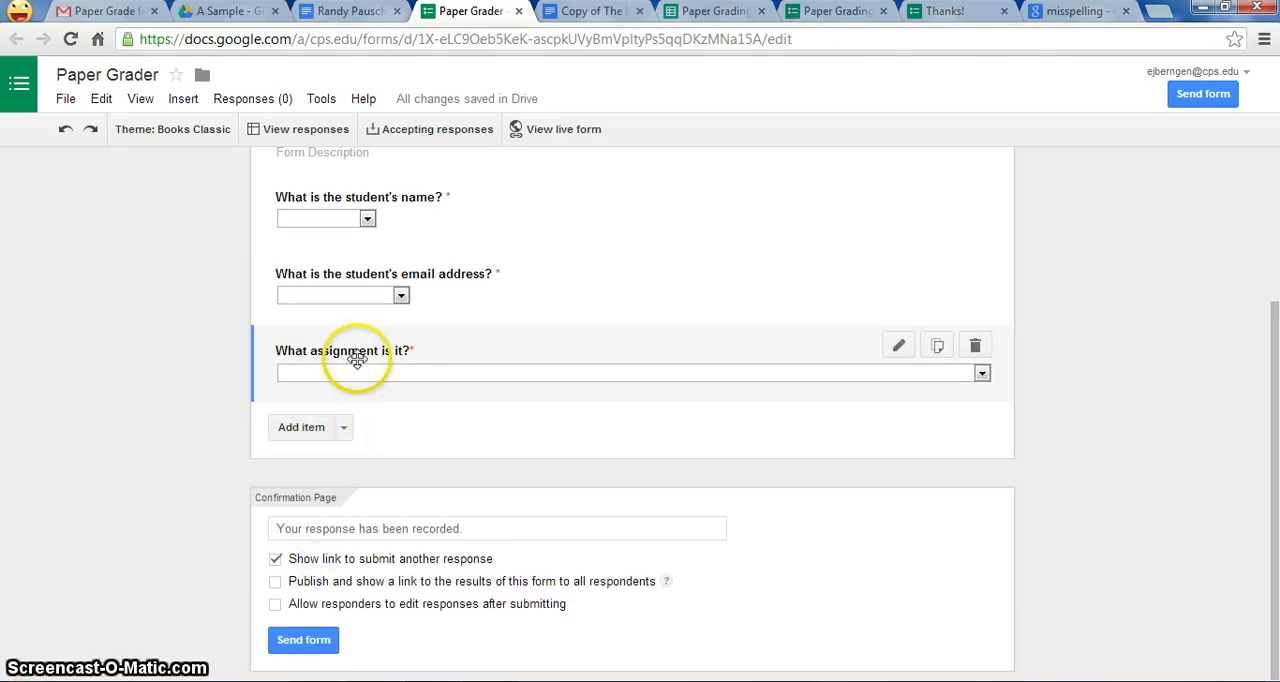
Step: Add a new question below the assignment question and check the Paper Grading Rubric - Semester 1 form for its rubric criteria
{"action": "left_click", "coordinate": [316, 432]}
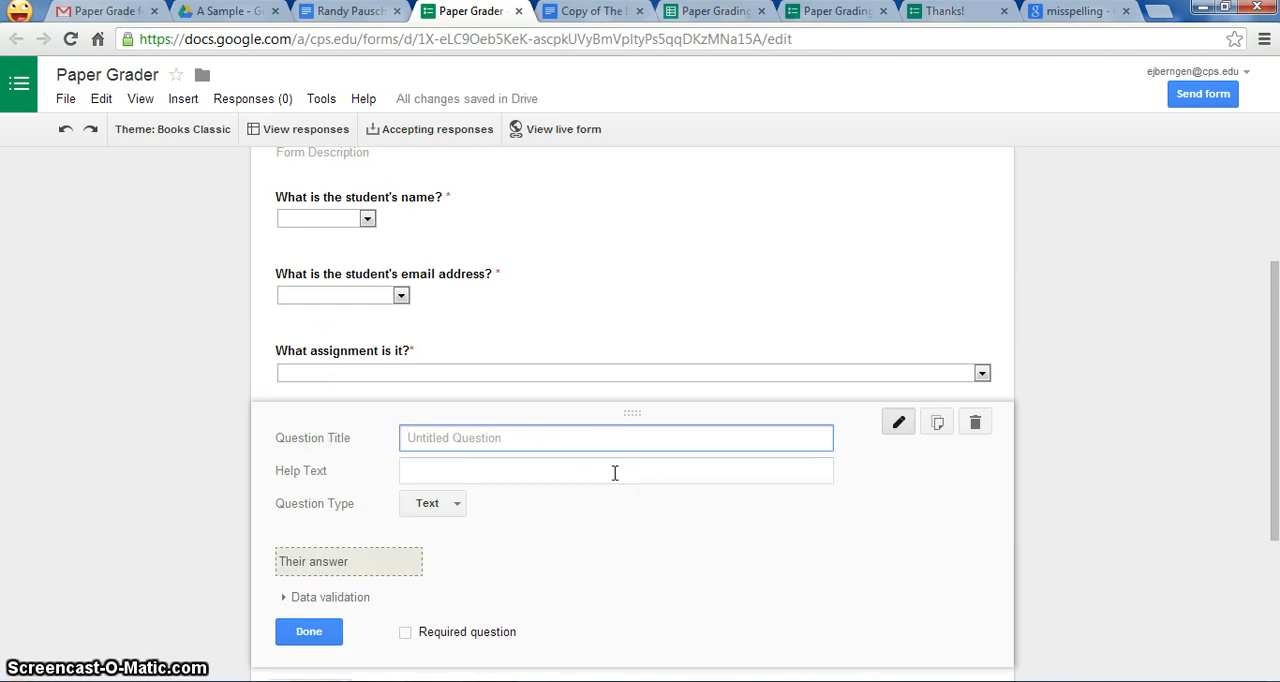
{"action": "left_click", "coordinate": [840, 12]}
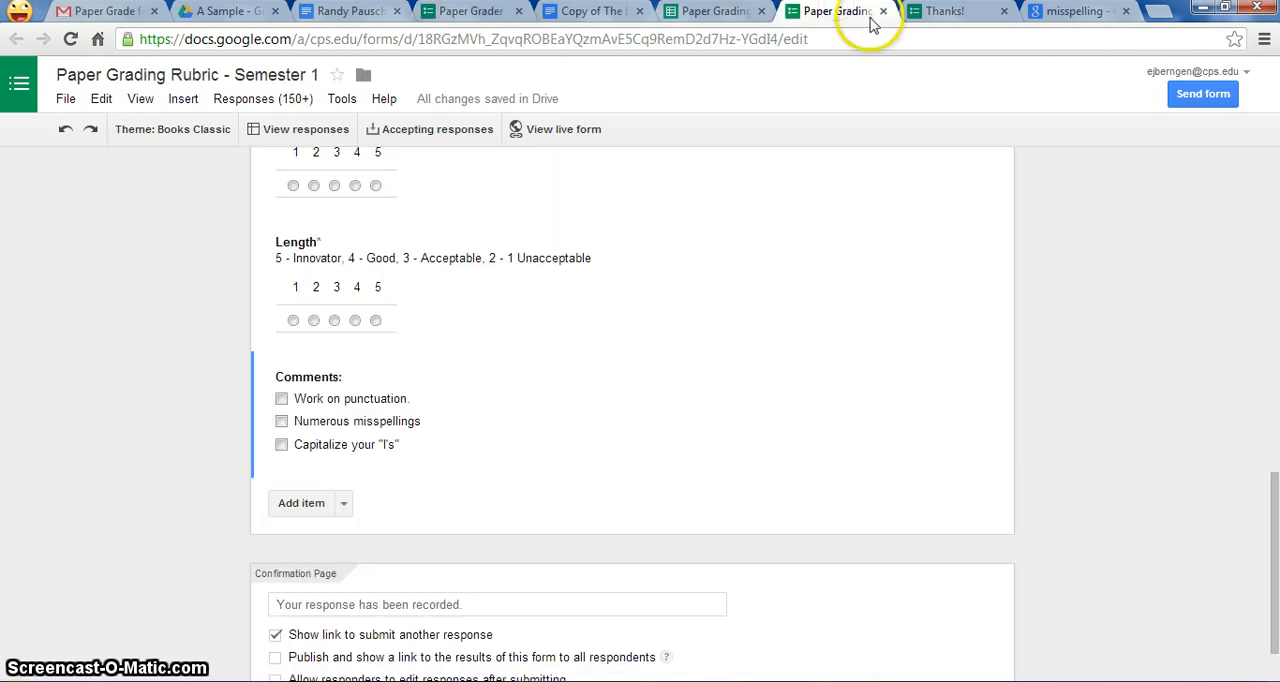
{"action": "left_click_drag", "start_coordinate": [1272, 465], "coordinate": [1249, 476]}
{"action": "left_click", "coordinate": [702, 12]}
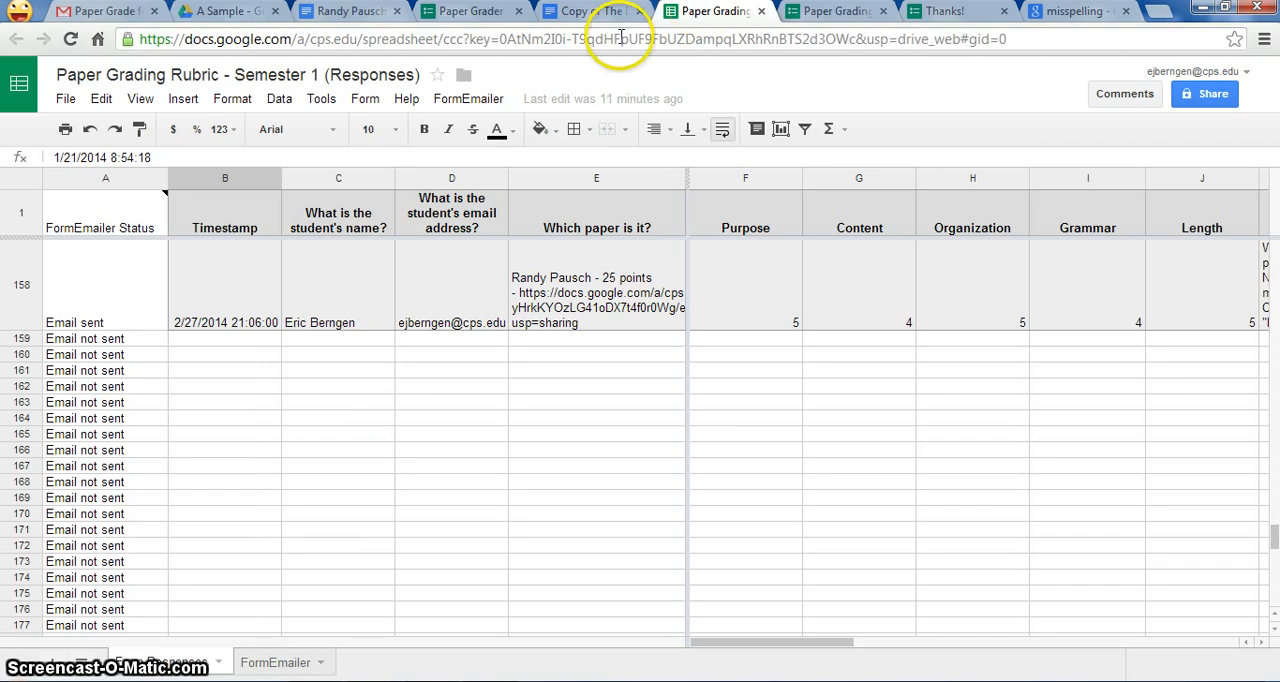
{"action": "left_click", "coordinate": [573, 10]}
{"action": "left_click", "coordinate": [468, 11]}
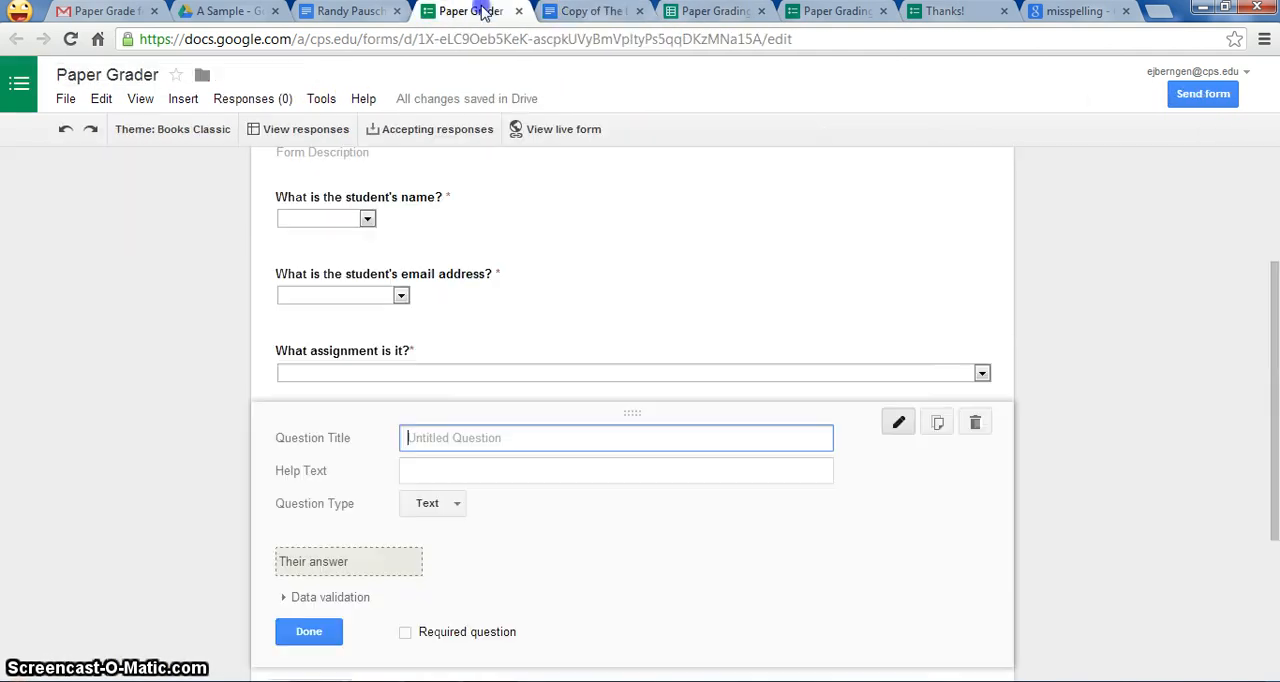
Step: Title the new question Purpose and enter the help text "1 - unacceptable, 5 - innovator"
{"action": "left_click", "coordinate": [829, 462]}
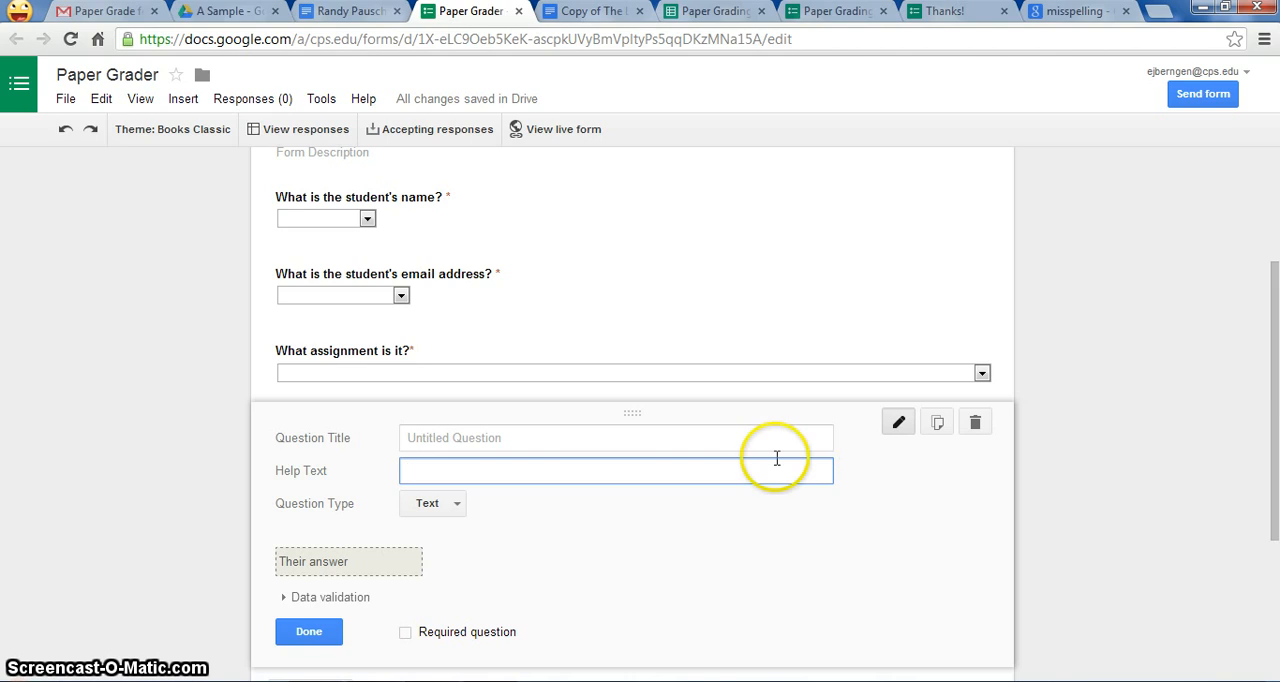
{"action": "left_click", "coordinate": [677, 440]}
{"action": "type", "text": "Pu"}
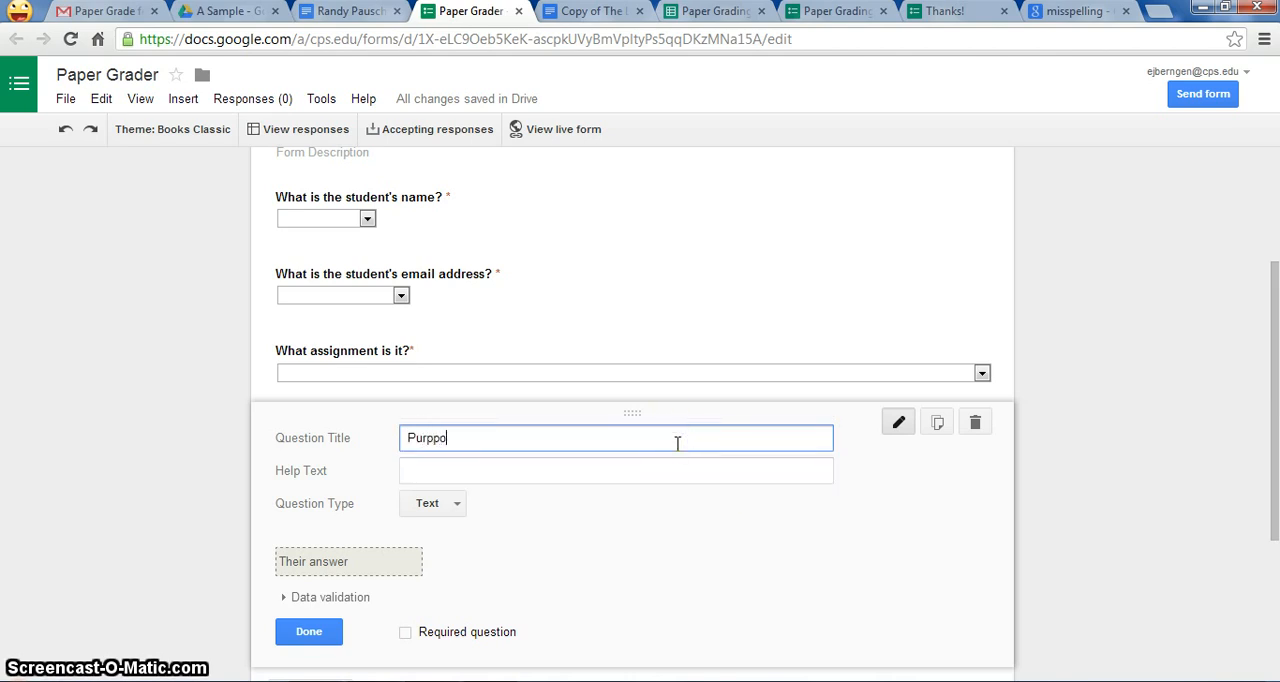
{"action": "type", "text": "rpp"}
{"action": "key", "text": "BackSpace"}
{"action": "type", "text": "oios"}
{"action": "left_click", "coordinate": [528, 475]}
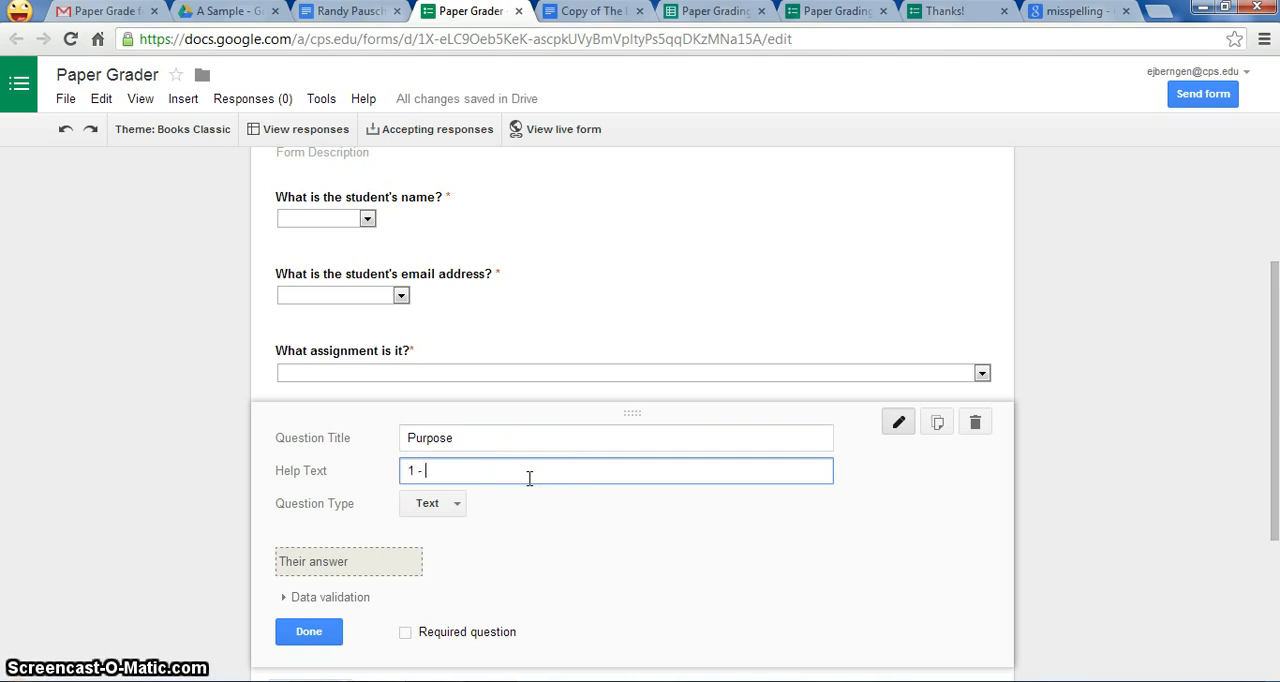
{"action": "type", "text": "1 - unacceptable, 5 - innovat"}
{"action": "type", "text": "or"}
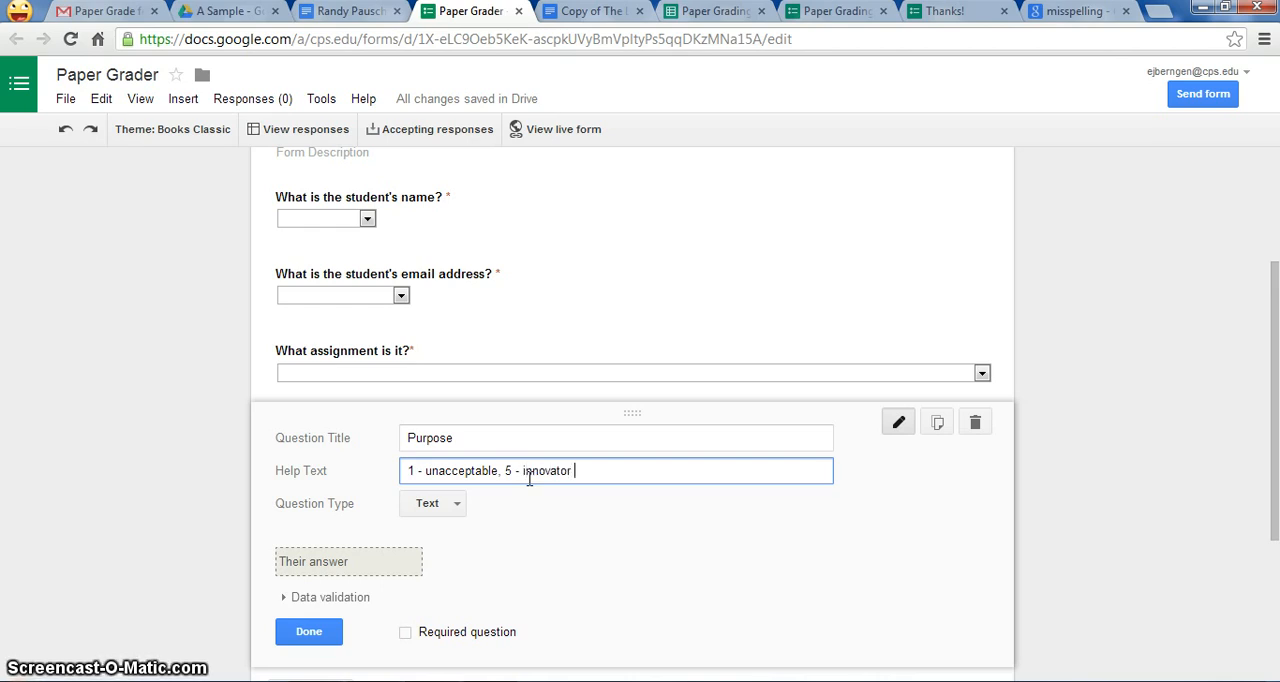
Step: Make the Purpose question a required Scale question from 1 to 5 without labels and finish editing it
{"action": "left_click", "coordinate": [469, 503]}
{"action": "left_click", "coordinate": [458, 503]}
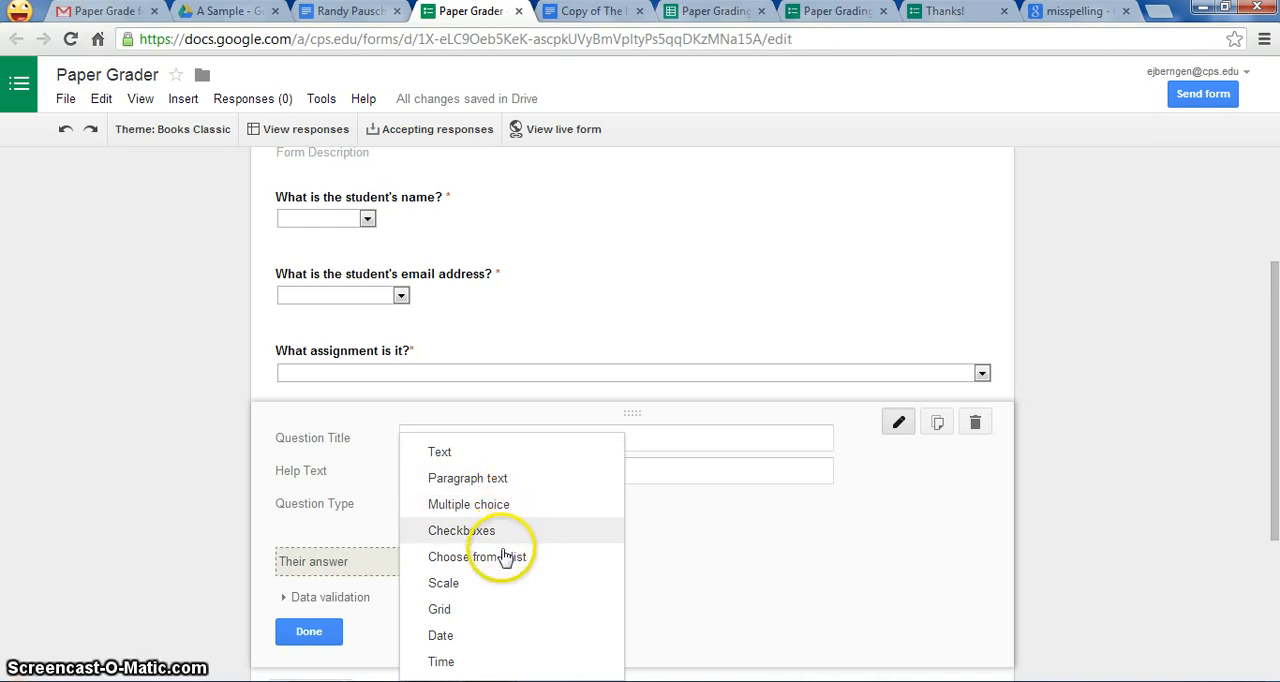
{"action": "left_click", "coordinate": [491, 585]}
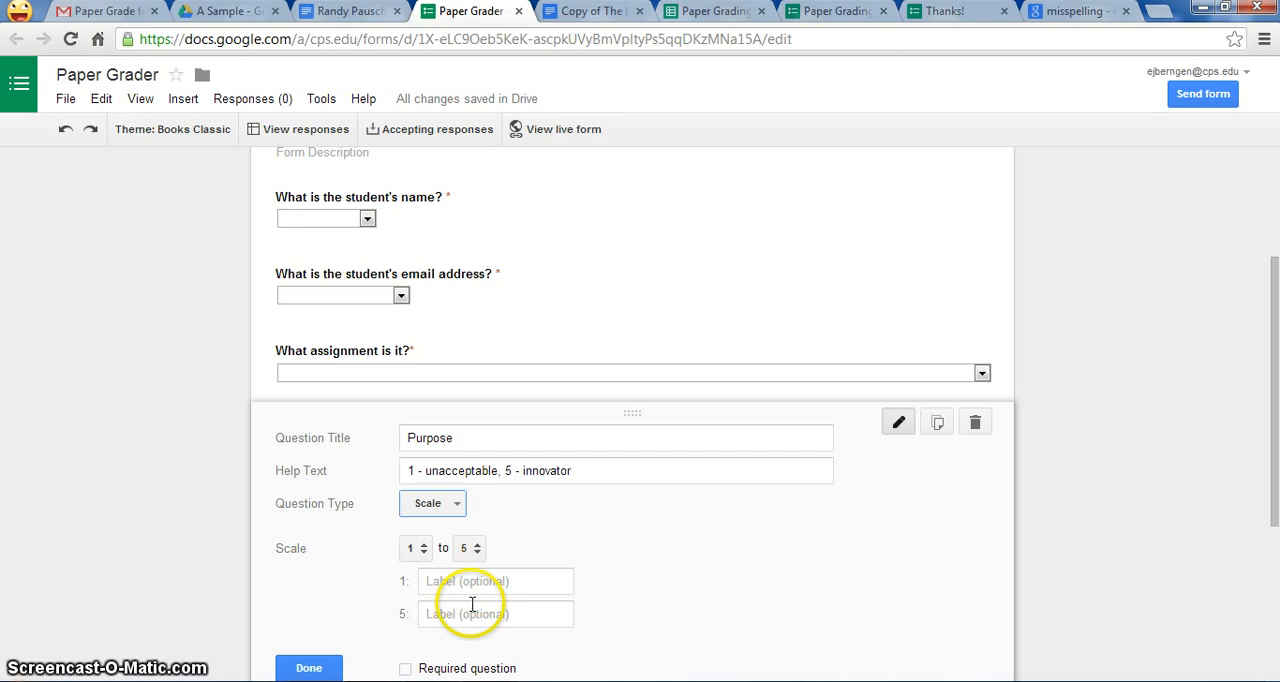
{"action": "left_click", "coordinate": [475, 589]}
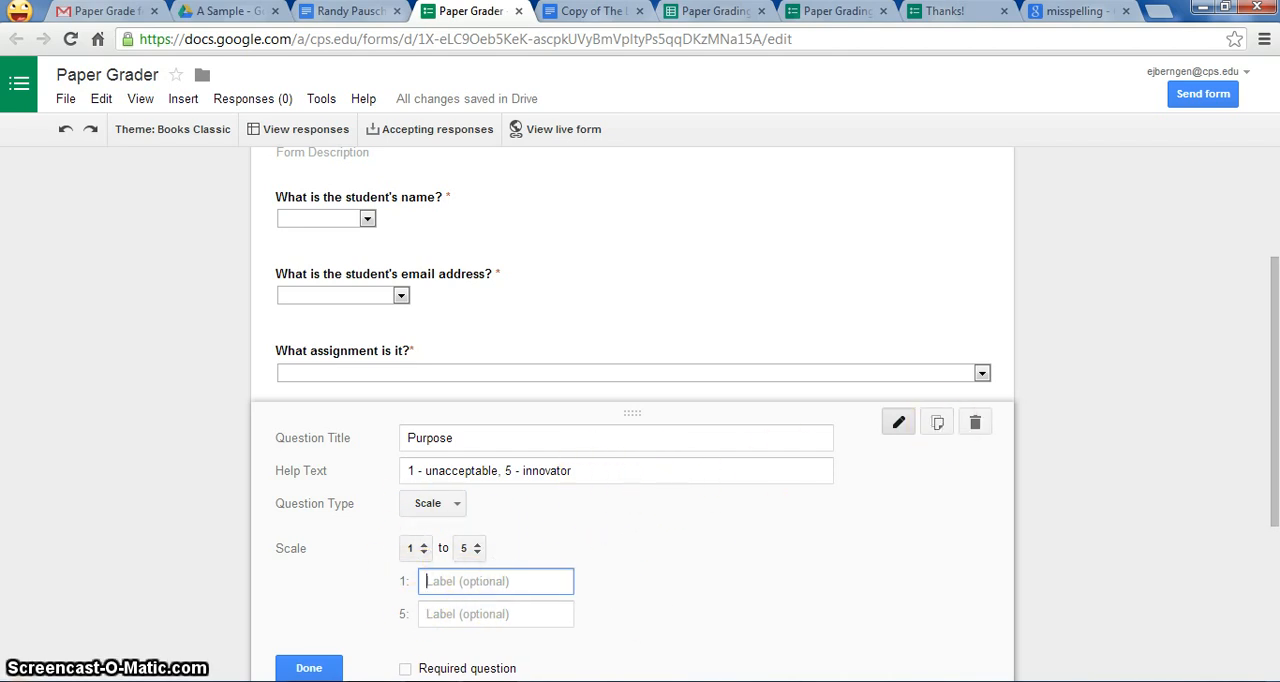
{"action": "left_click", "coordinate": [405, 668]}
{"action": "left_click", "coordinate": [309, 668]}
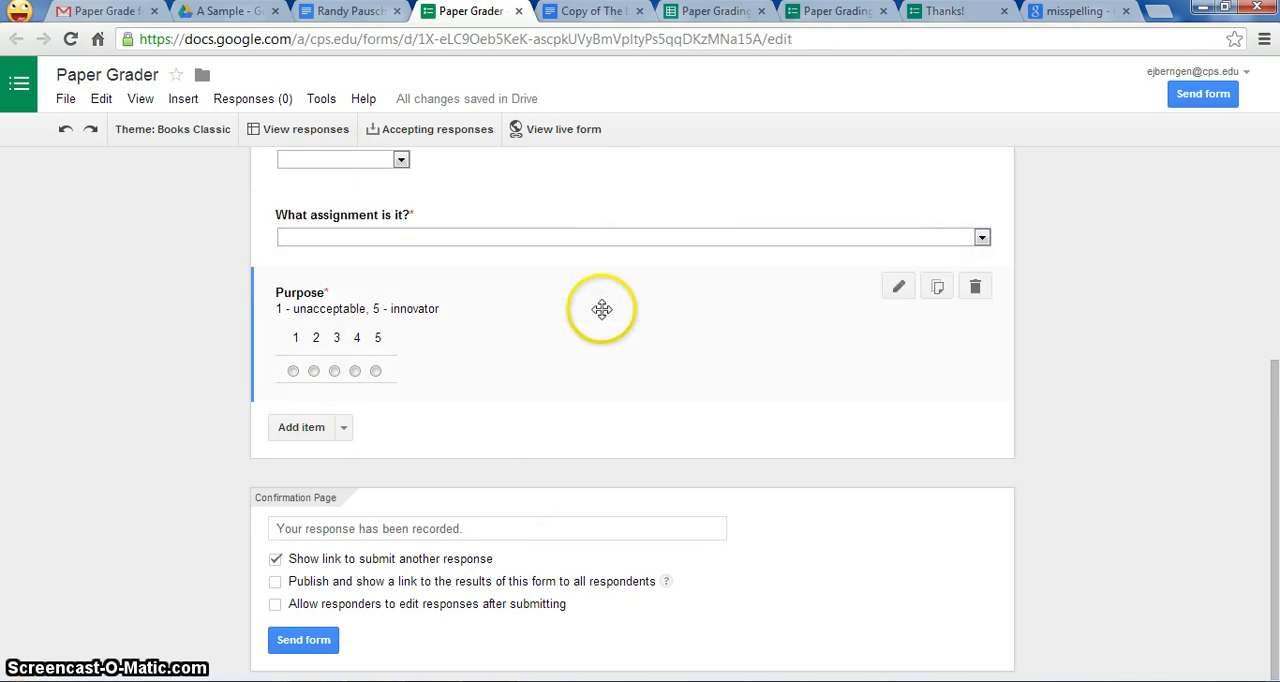
Step: Duplicate the Purpose question as Grammar, and duplicate the Grammar question as Content
{"action": "left_click", "coordinate": [938, 289]}
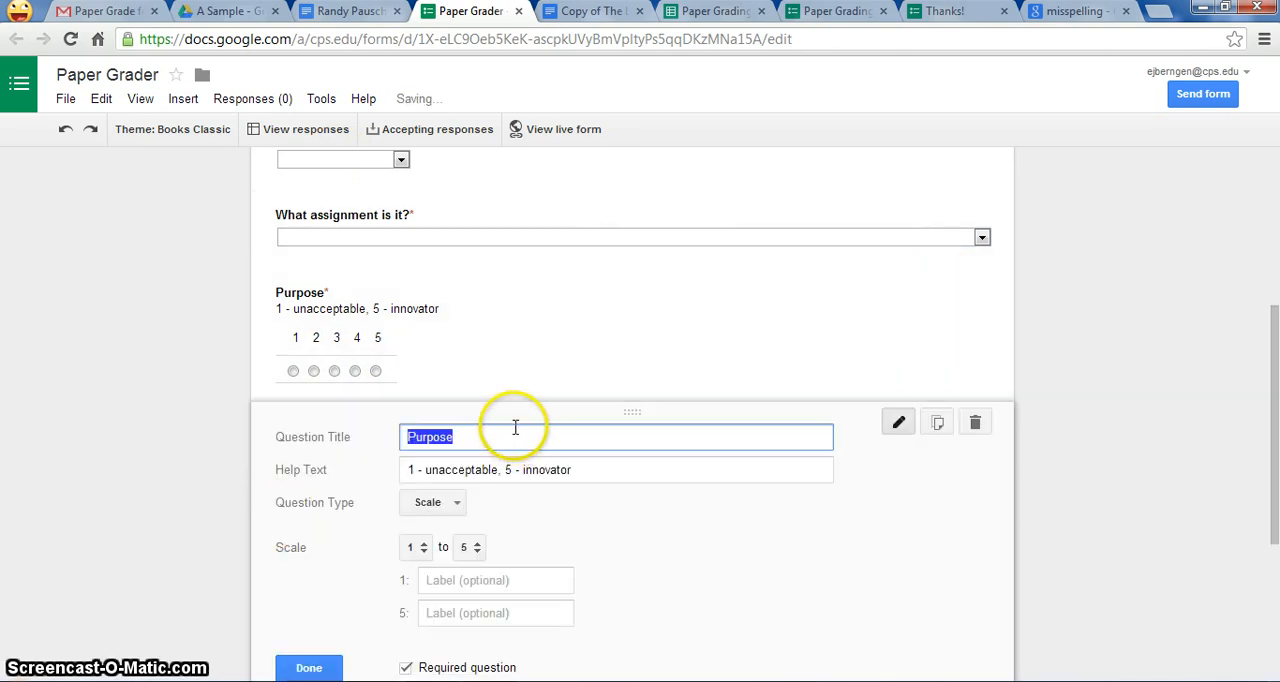
{"action": "type", "text": "Grammar"}
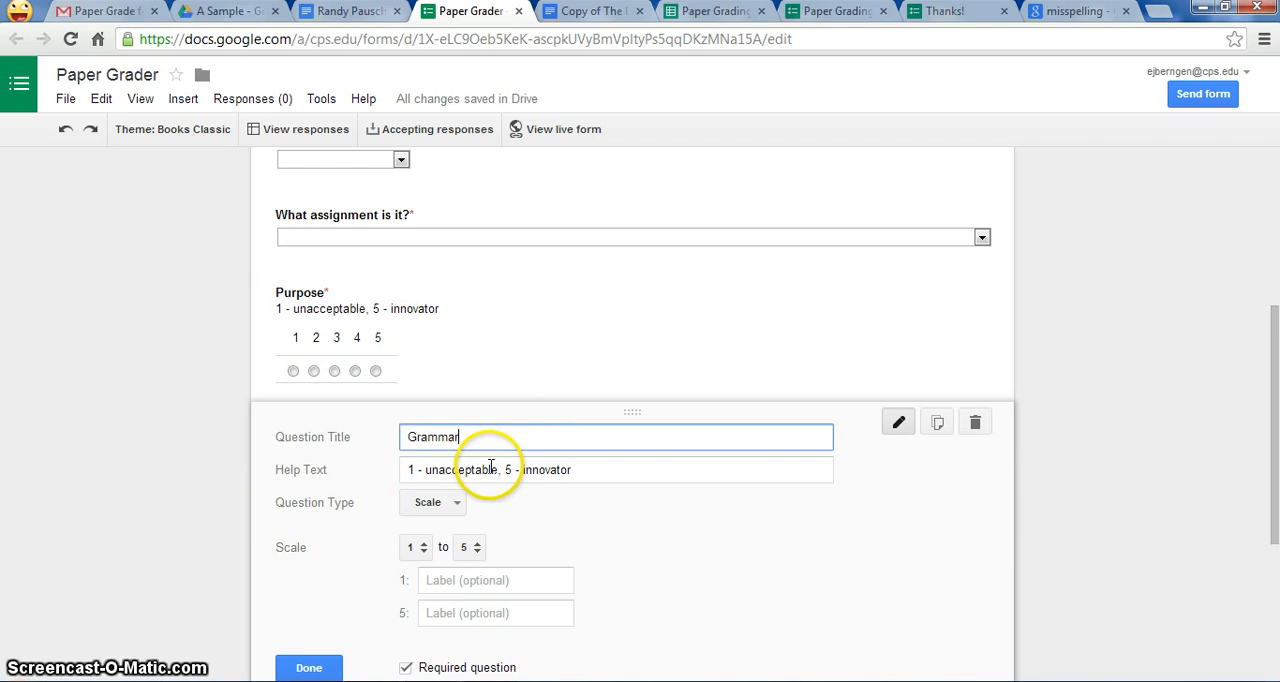
{"action": "left_click", "coordinate": [938, 430]}
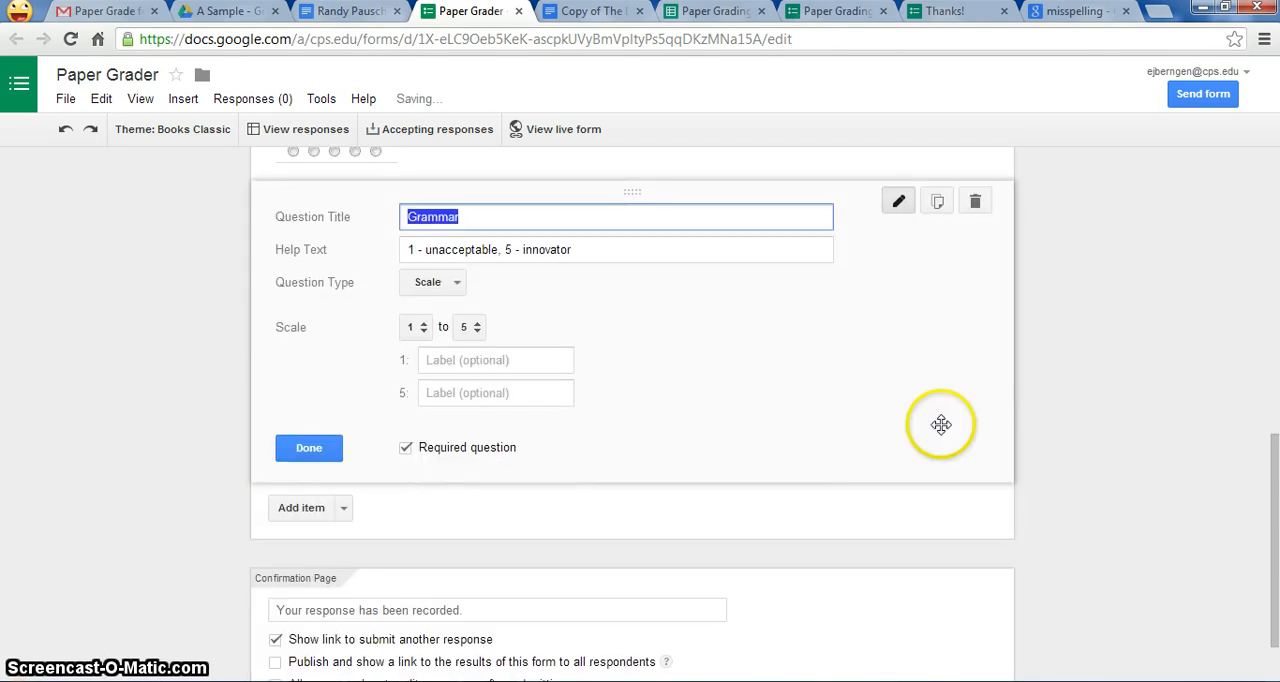
{"action": "mouse_move", "coordinate": [1273, 535]}
{"action": "left_mouse_down"}
{"action": "mouse_move", "coordinate": [1276, 428]}
{"action": "mouse_move", "coordinate": [1260, 520]}
{"action": "left_mouse_up"}
{"action": "left_click", "coordinate": [493, 251]}
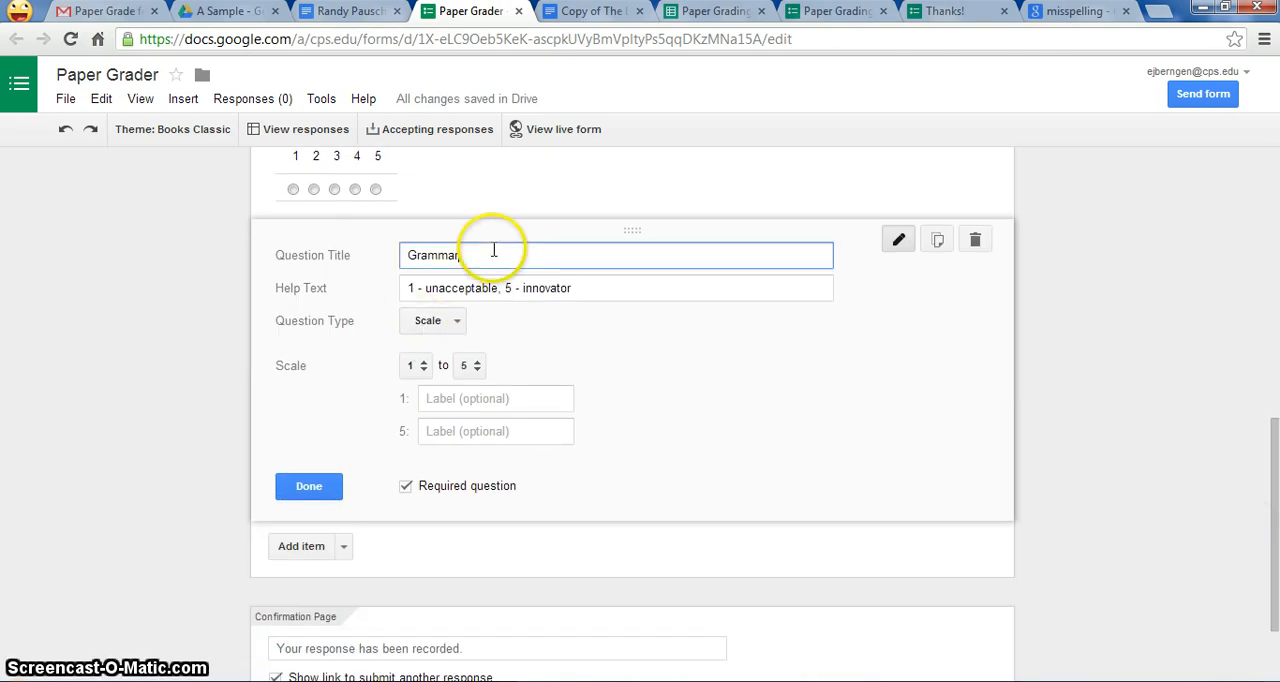
{"action": "type", "text": "Content"}
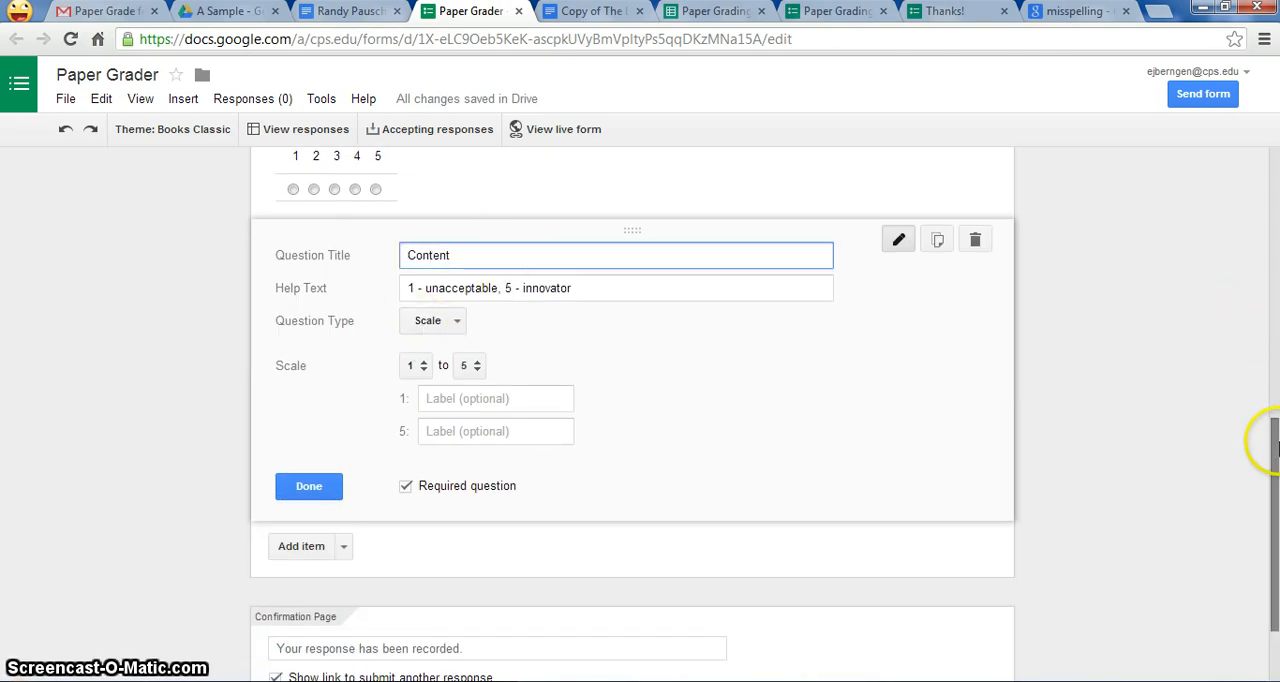
Step: Check the Paper Grading Rubric - Semester 1 form for the remaining criteria and finish editing the Content question back in Paper Grader
{"action": "left_click_drag", "start_coordinate": [1268, 434], "coordinate": [1276, 365]}
{"action": "left_click", "coordinate": [716, 11]}
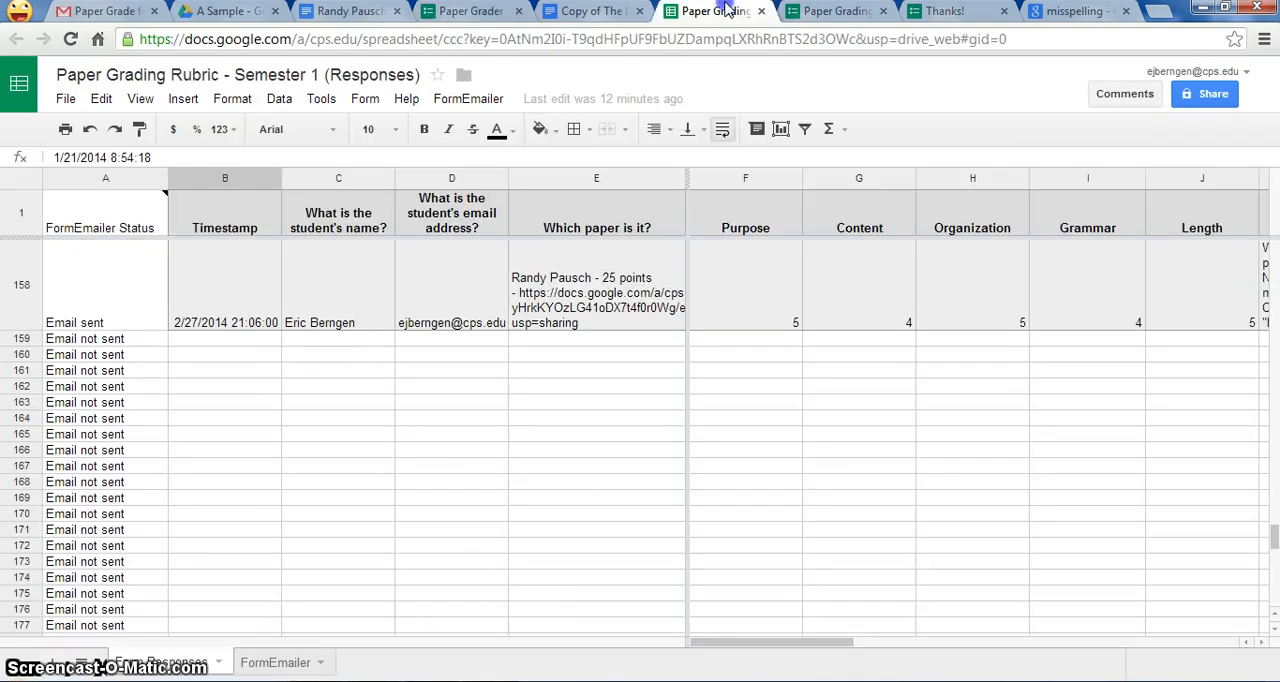
{"action": "left_click", "coordinate": [838, 11]}
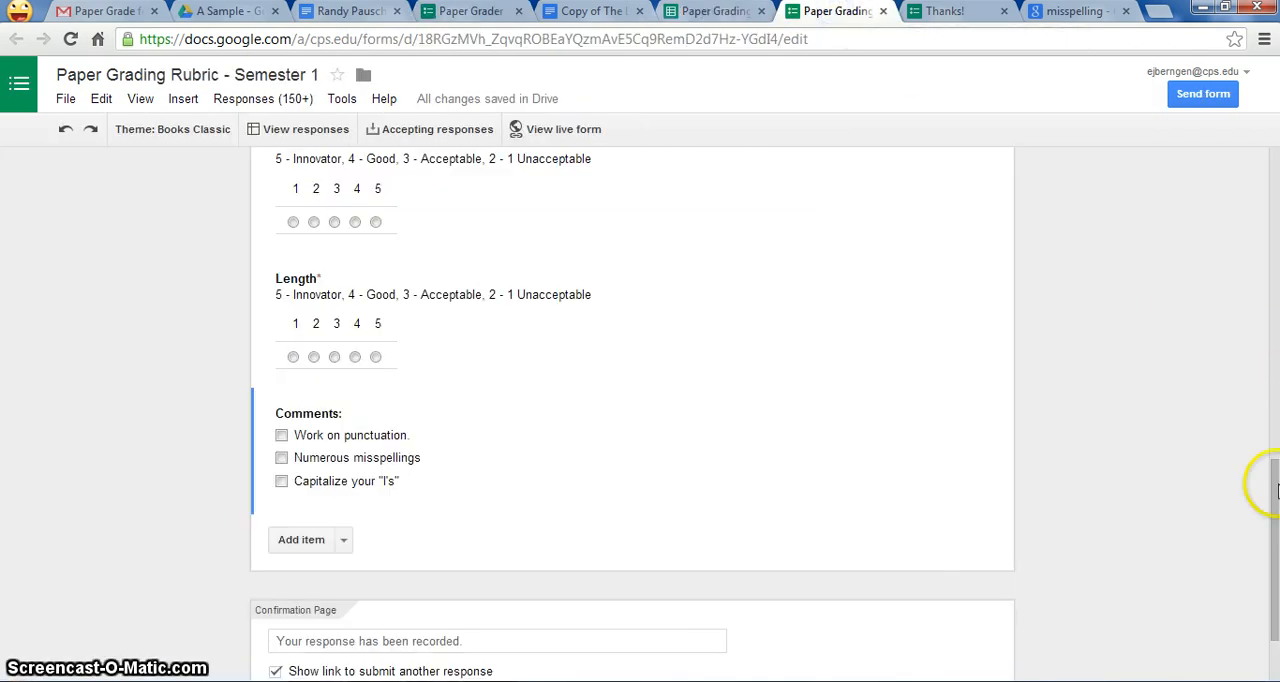
{"action": "left_click_drag", "start_coordinate": [1270, 494], "coordinate": [1274, 362]}
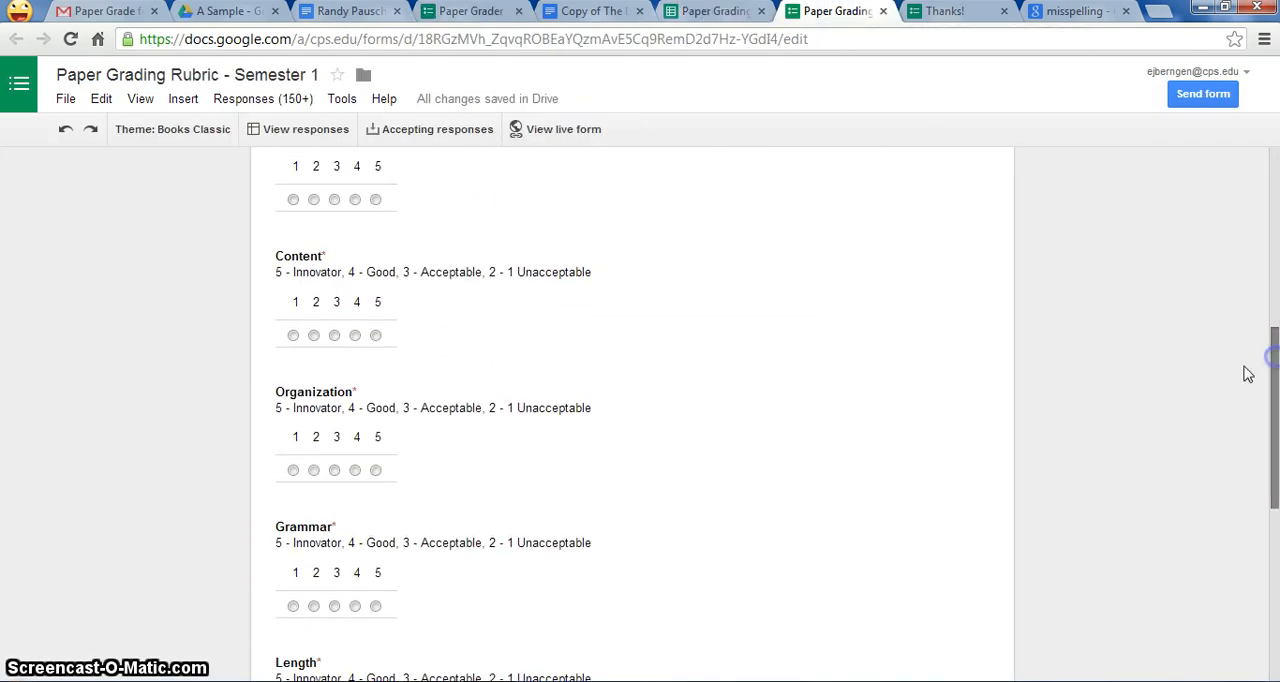
{"action": "left_click", "coordinate": [680, 15]}
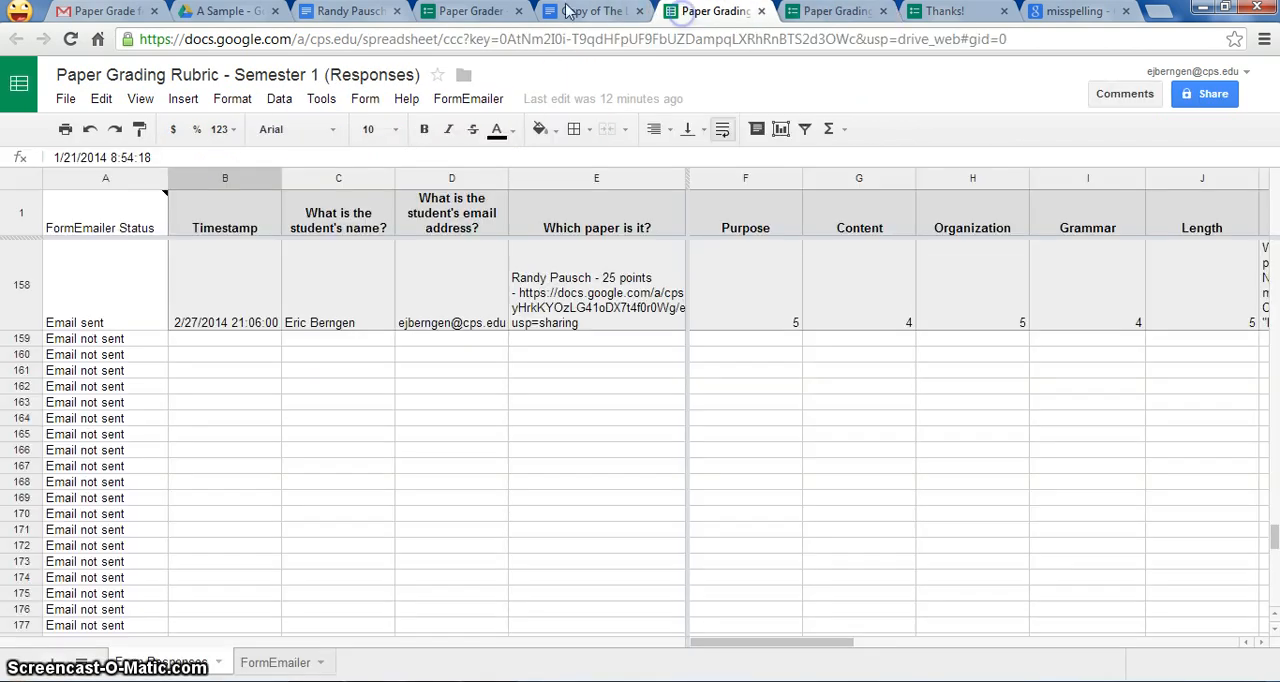
{"action": "left_click", "coordinate": [440, 14]}
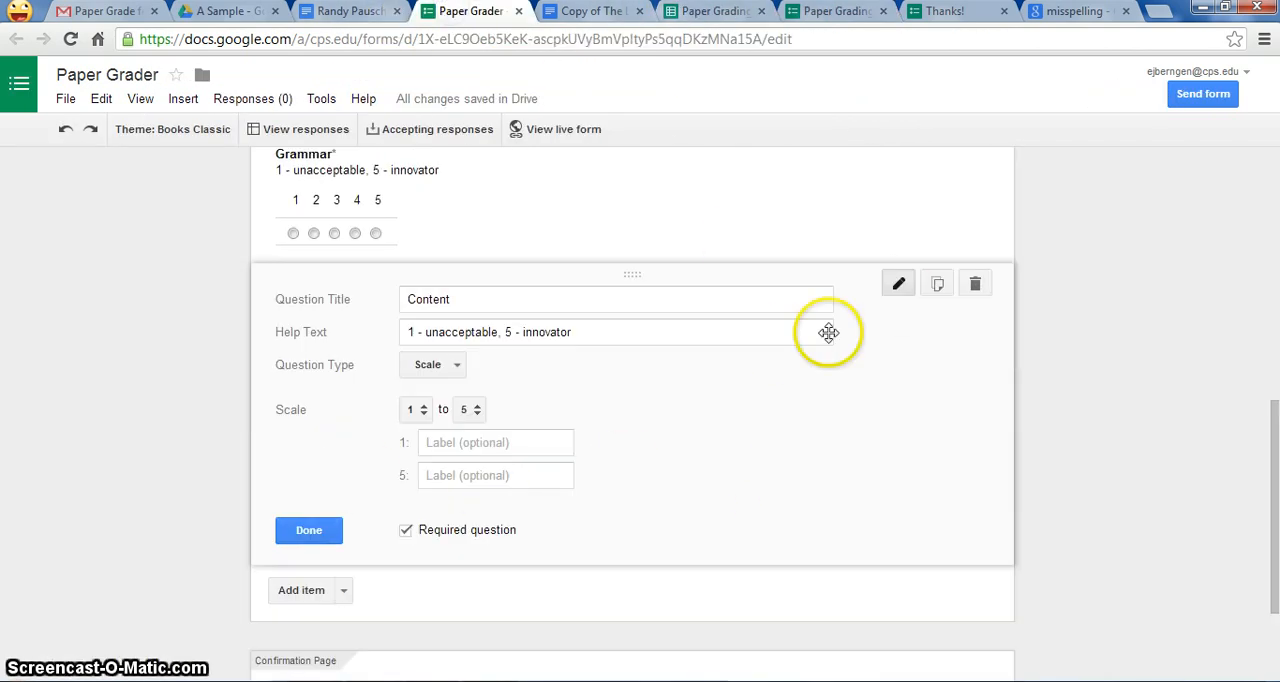
{"action": "left_click", "coordinate": [310, 529]}
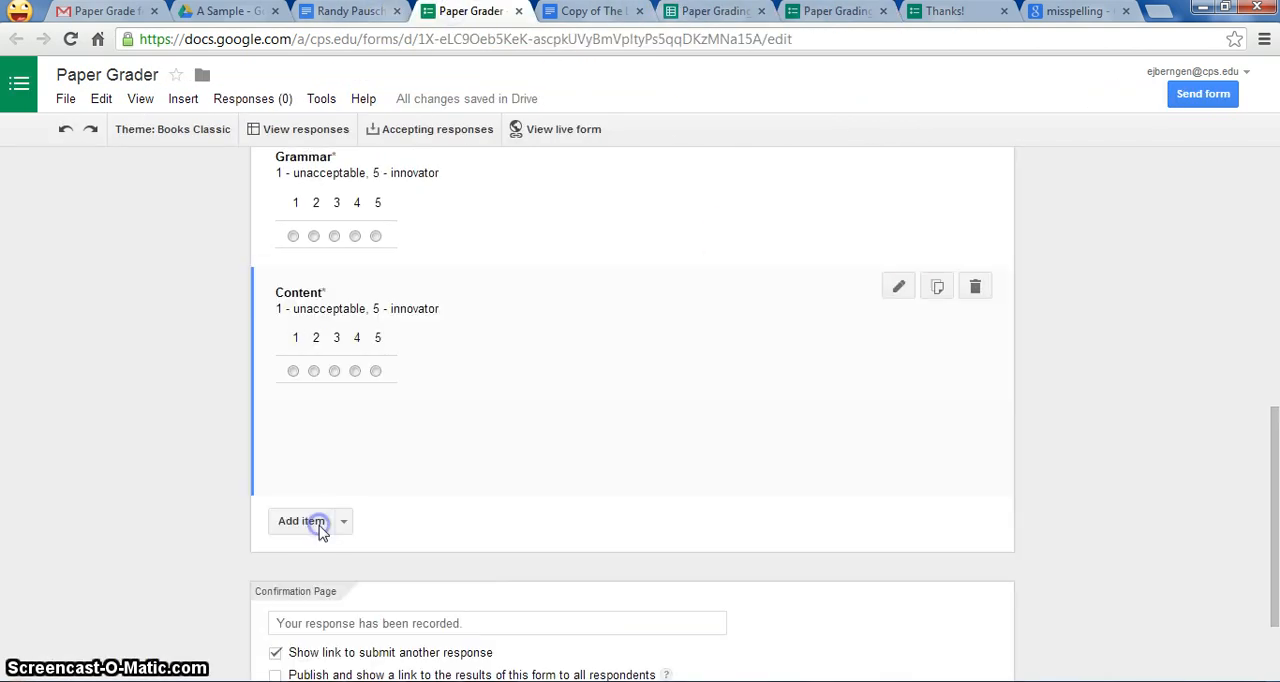
Step: Duplicate the Content question, title the copy Length and finish editing it
{"action": "left_click", "coordinate": [937, 287]}
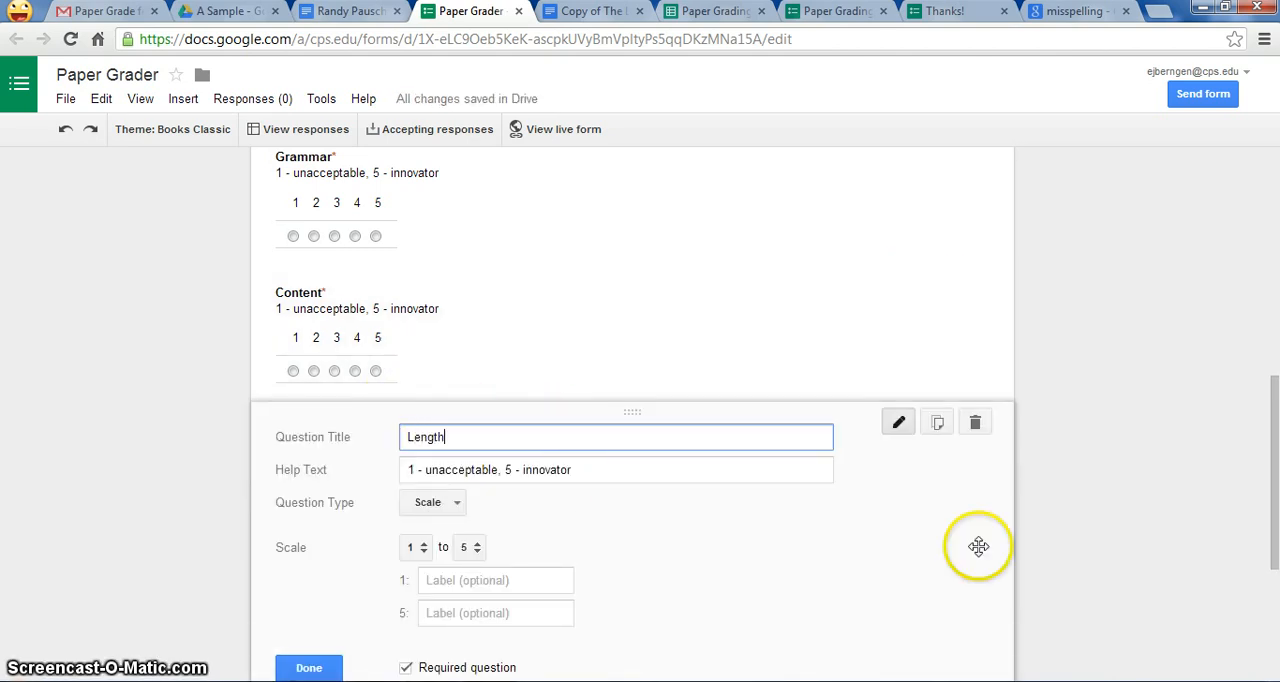
{"action": "left_click_drag", "start_coordinate": [1270, 427], "coordinate": [1270, 497]}
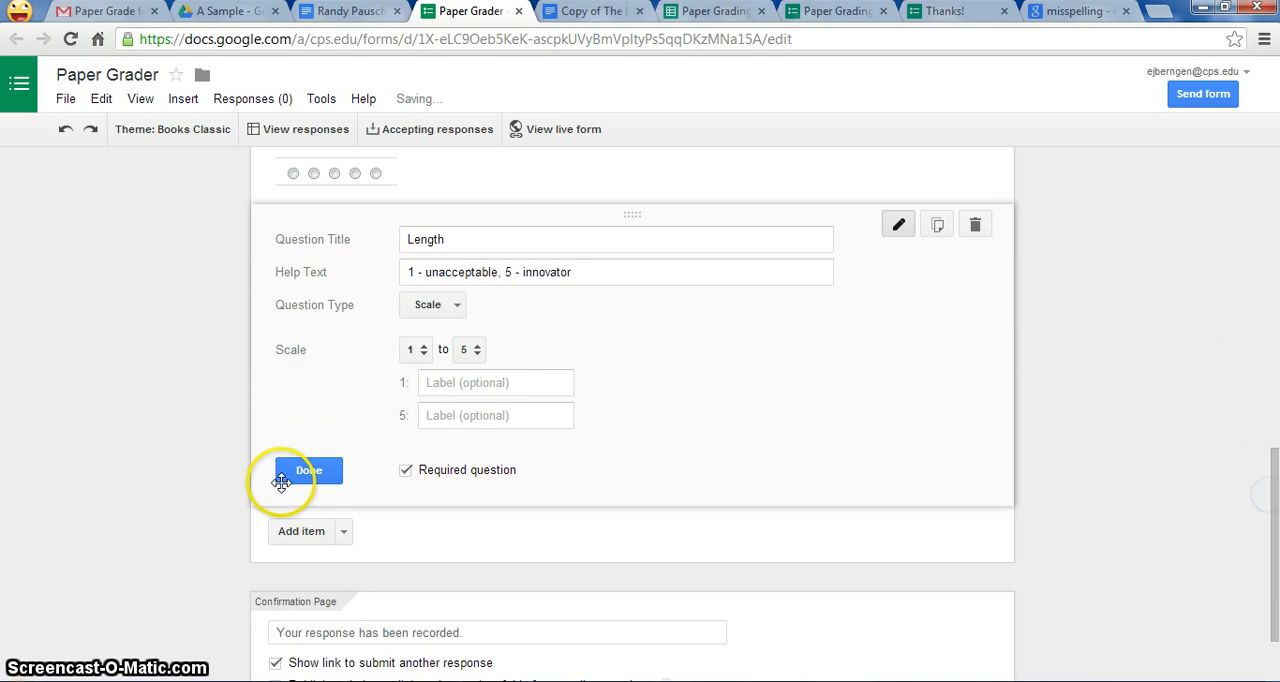
{"action": "left_click", "coordinate": [309, 470]}
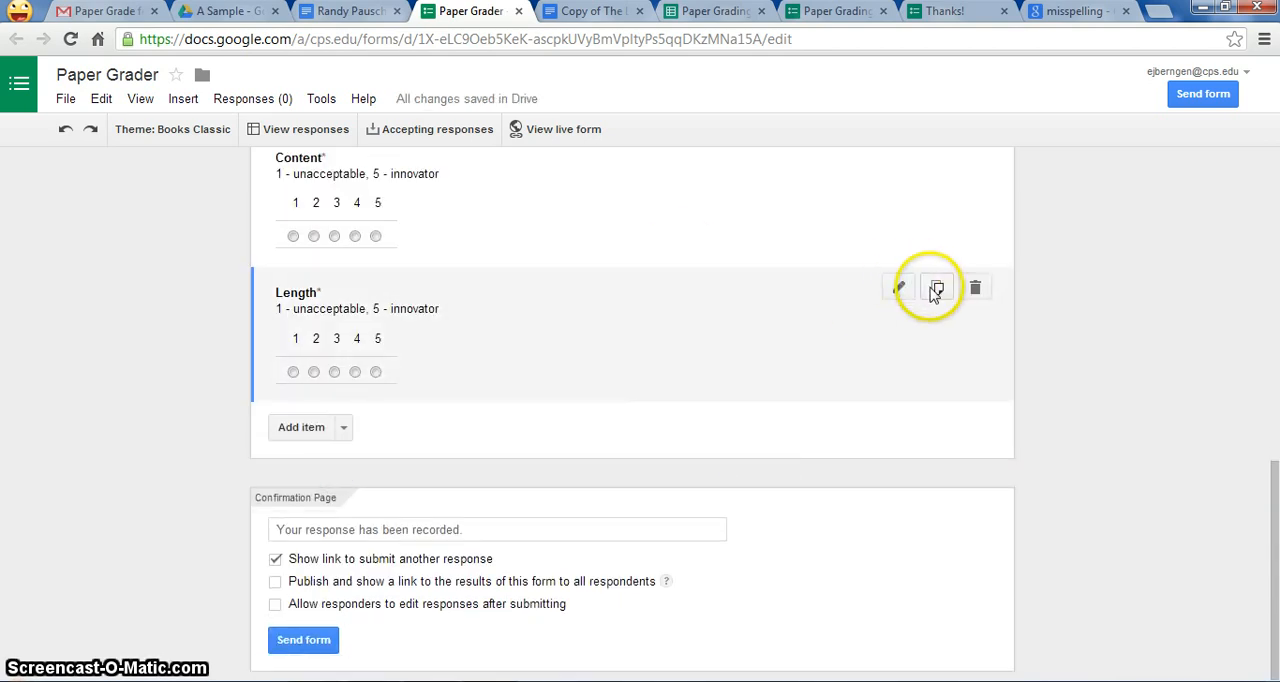
Step: Duplicate the Length question, title the copy Organization and finish editing it
{"action": "left_click", "coordinate": [937, 287]}
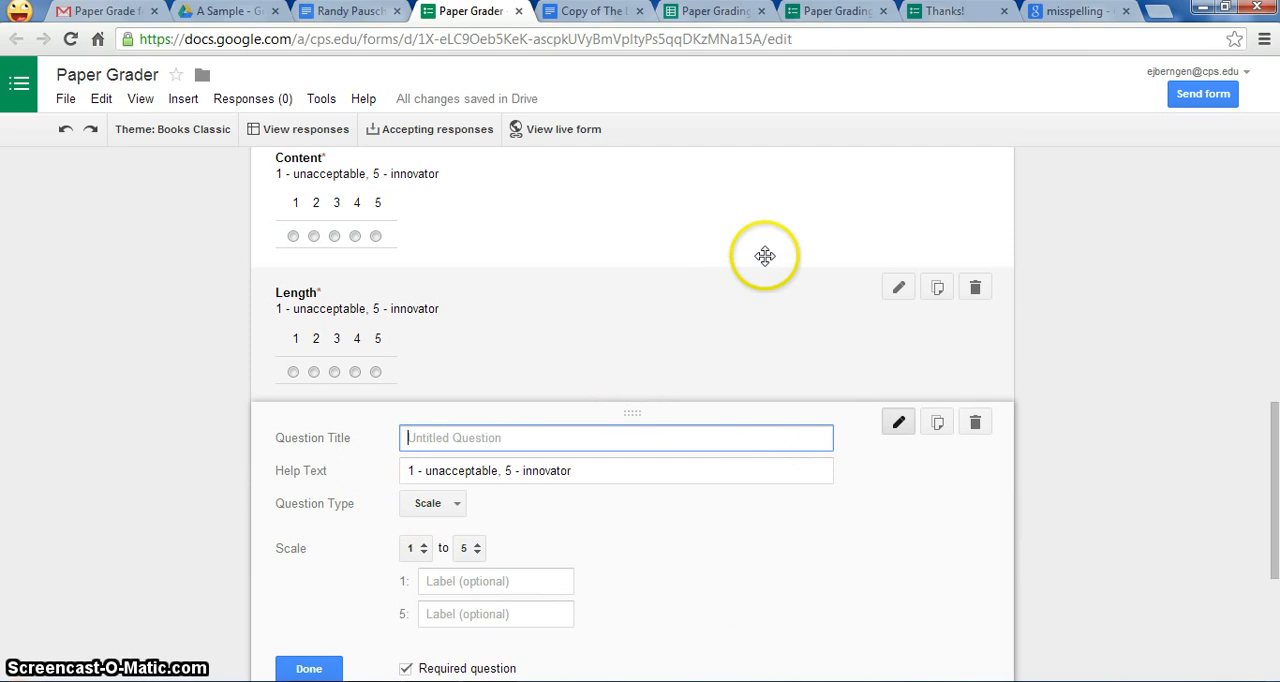
{"action": "type", "text": "Organization"}
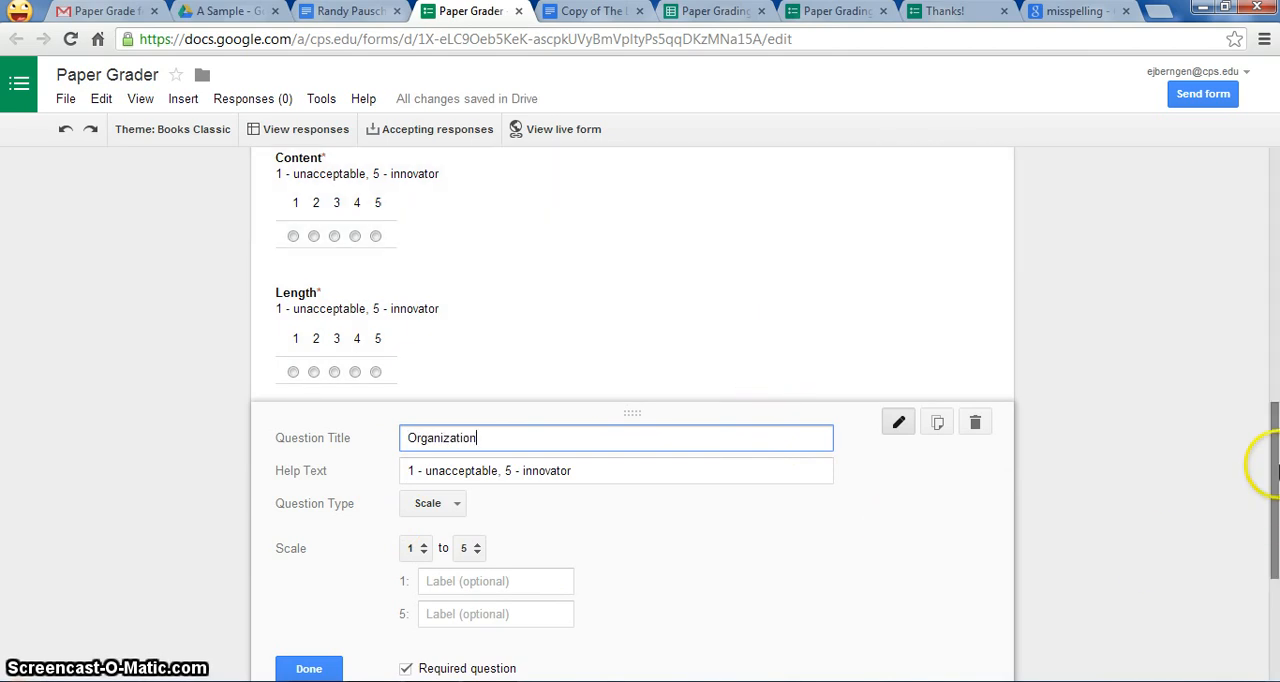
{"action": "scroll", "coordinate": [1270, 455], "scroll_direction": "down", "scroll_amount": 1}
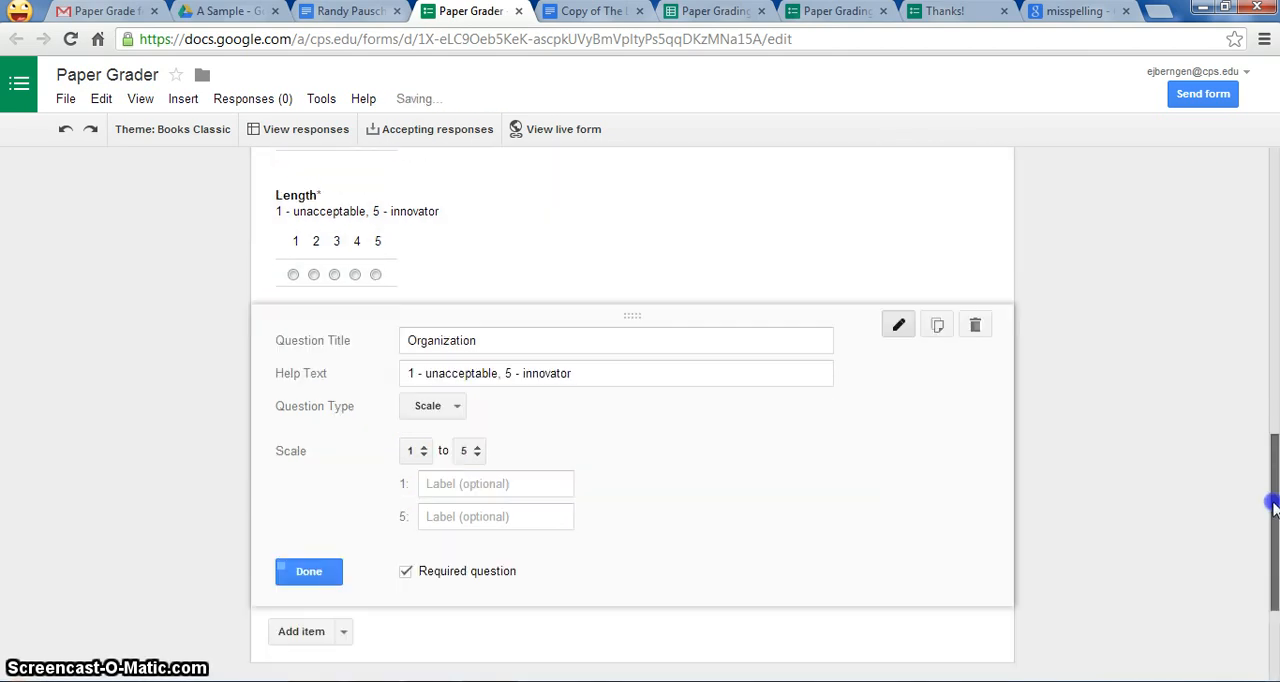
{"action": "left_click", "coordinate": [310, 548]}
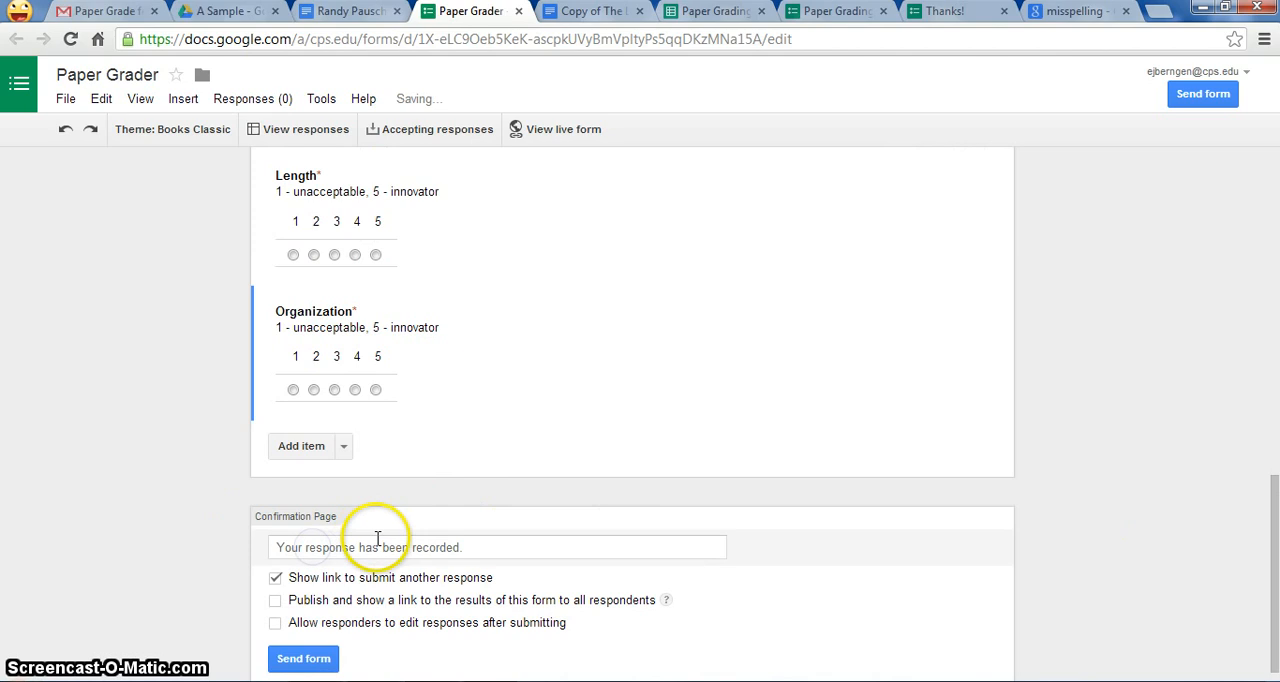
Step: Add a question titled Comments below Organization and set its question type to Checkboxes
{"action": "left_click", "coordinate": [300, 446]}
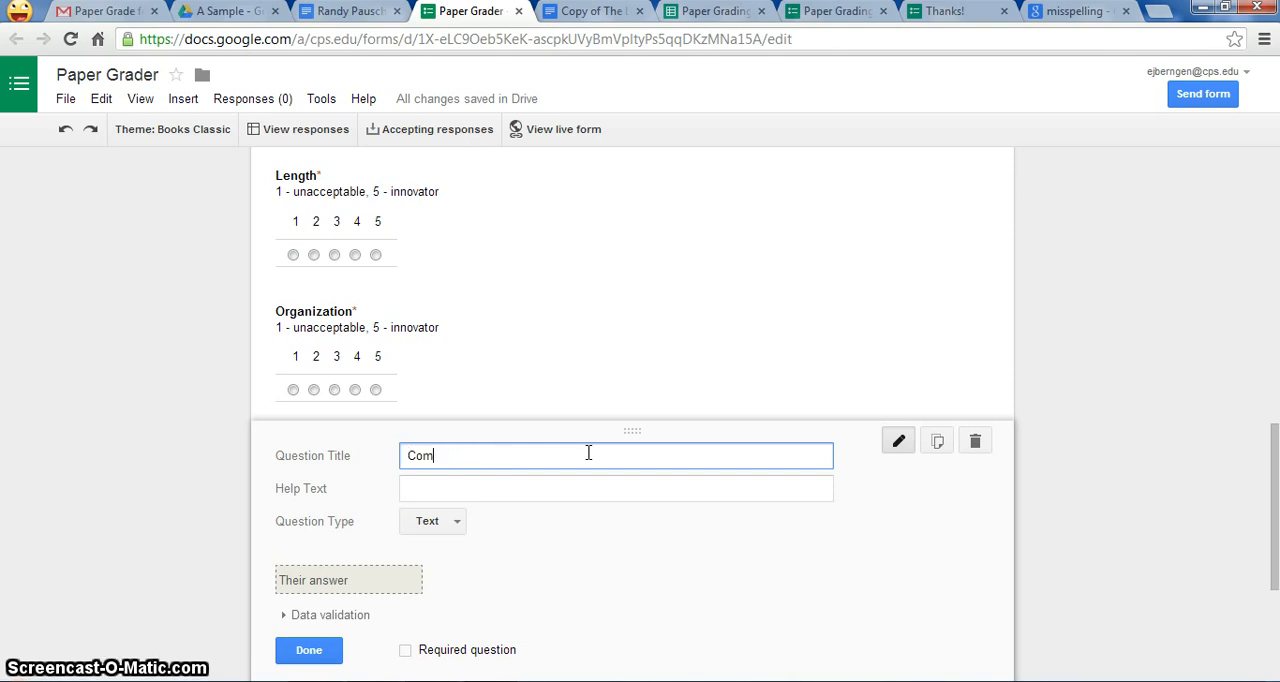
{"action": "type", "text": "ts"}
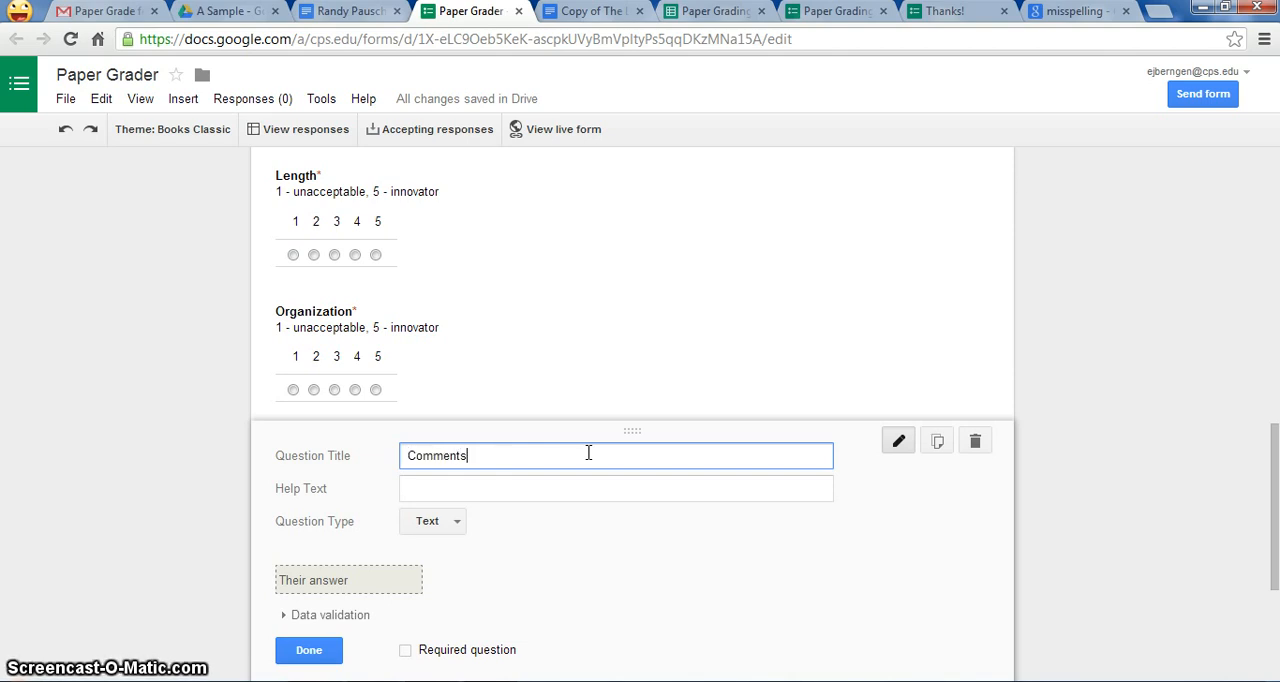
{"action": "left_click", "coordinate": [453, 540]}
{"action": "left_click", "coordinate": [455, 533]}
{"action": "left_click", "coordinate": [458, 532]}
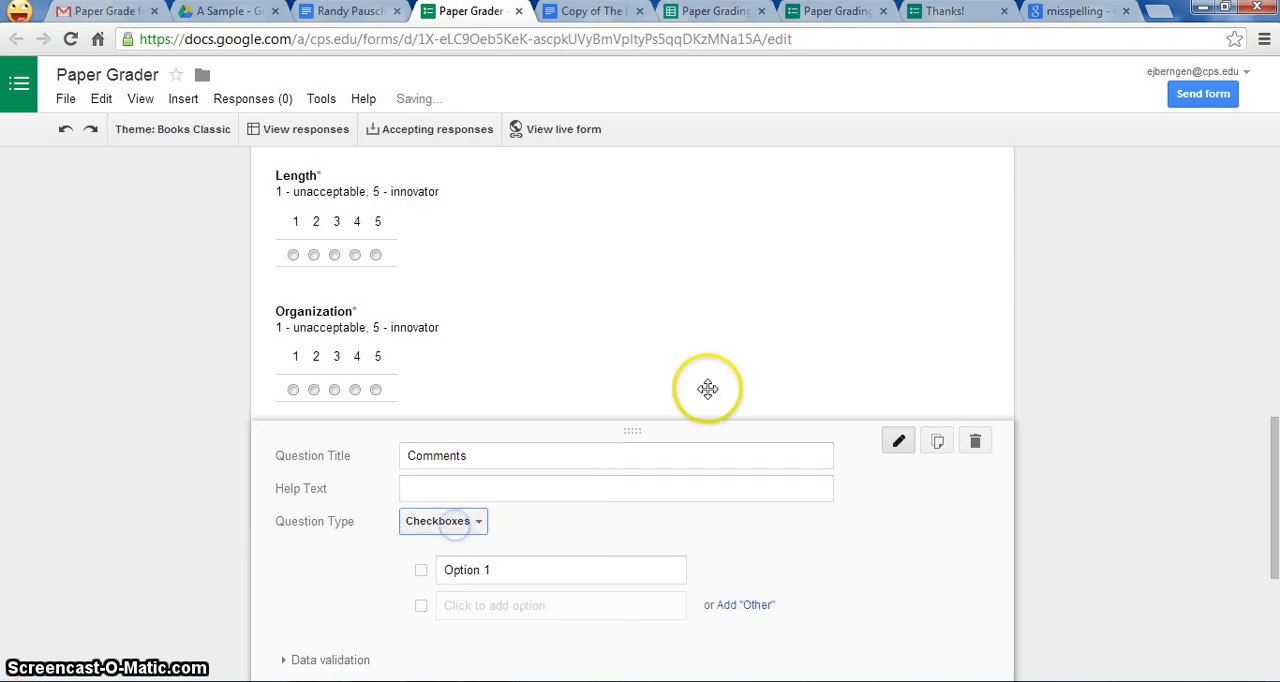
Step: Enter three checkbox options for Comments: Capitalize your "I's, Run-on Sentences and Improper Grammar
{"action": "left_click", "coordinate": [509, 565]}
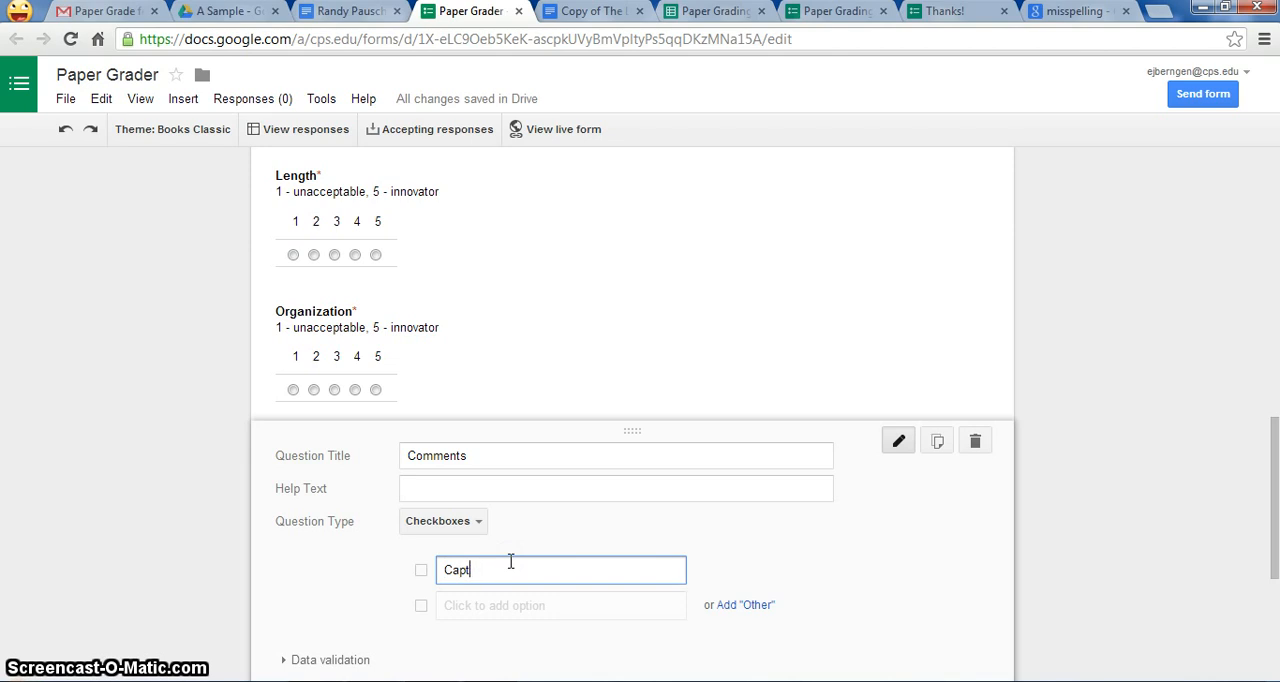
{"action": "type", "text": "Capitalize your \"I's"}
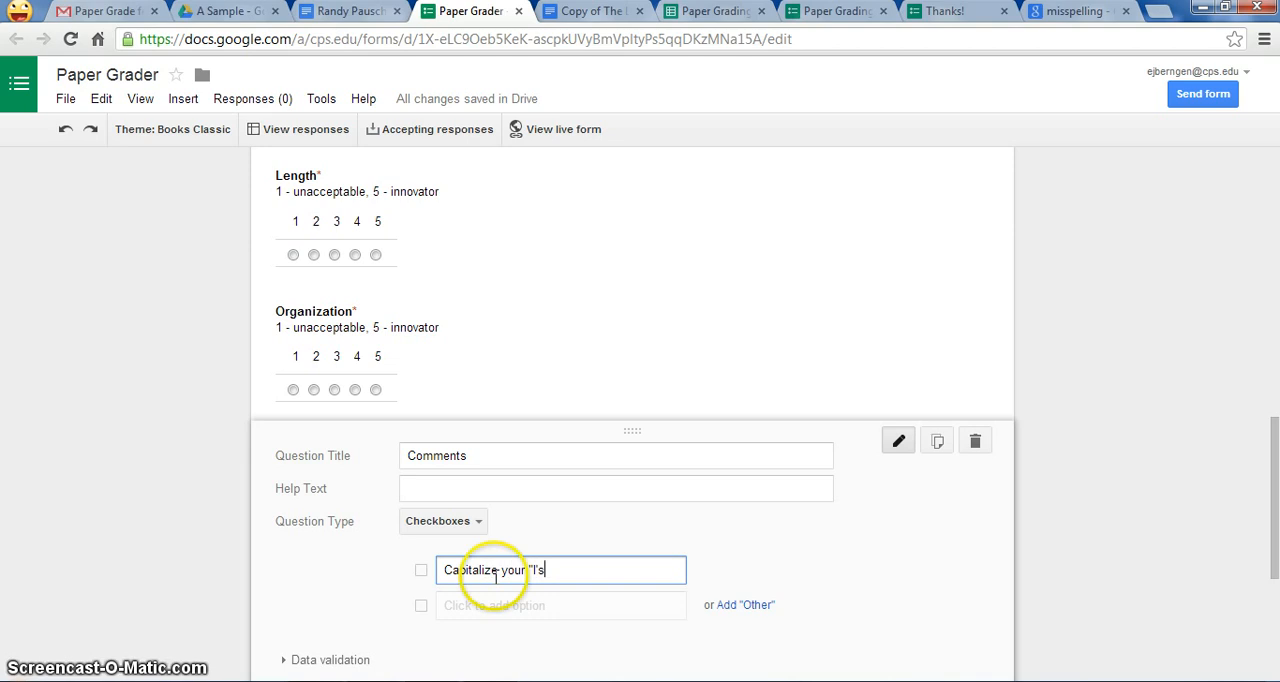
{"action": "left_click", "coordinate": [491, 603]}
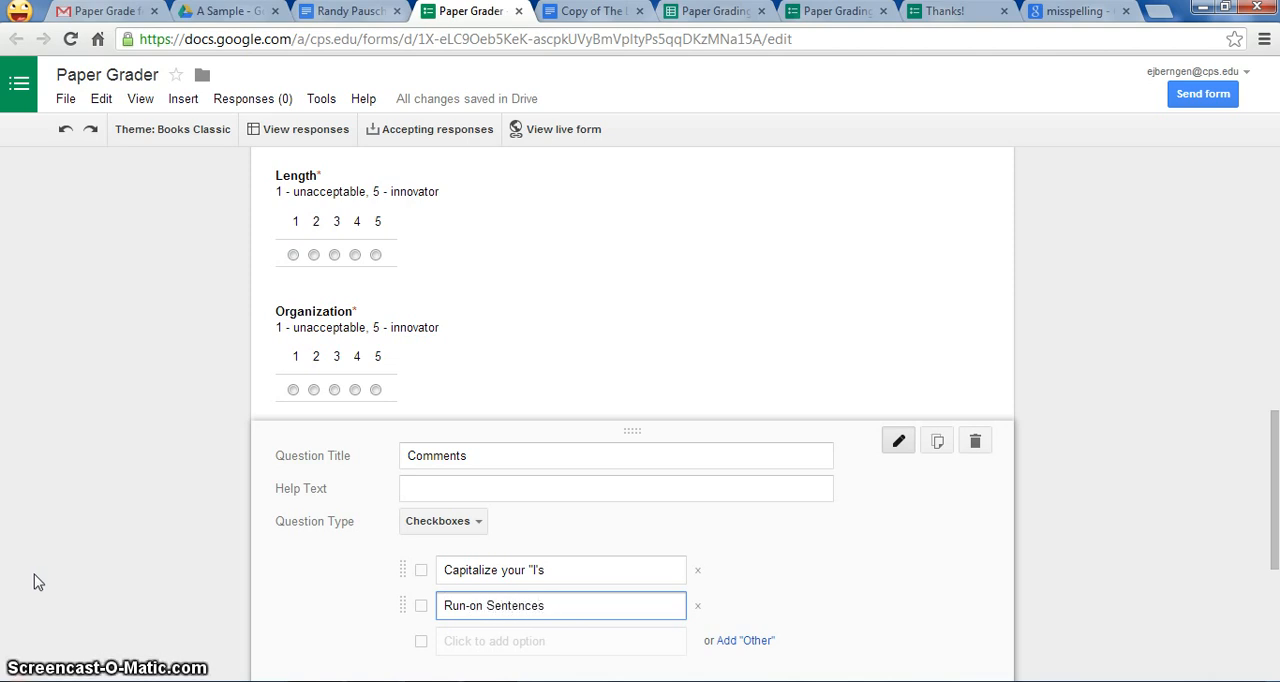
{"action": "left_click", "coordinate": [467, 650]}
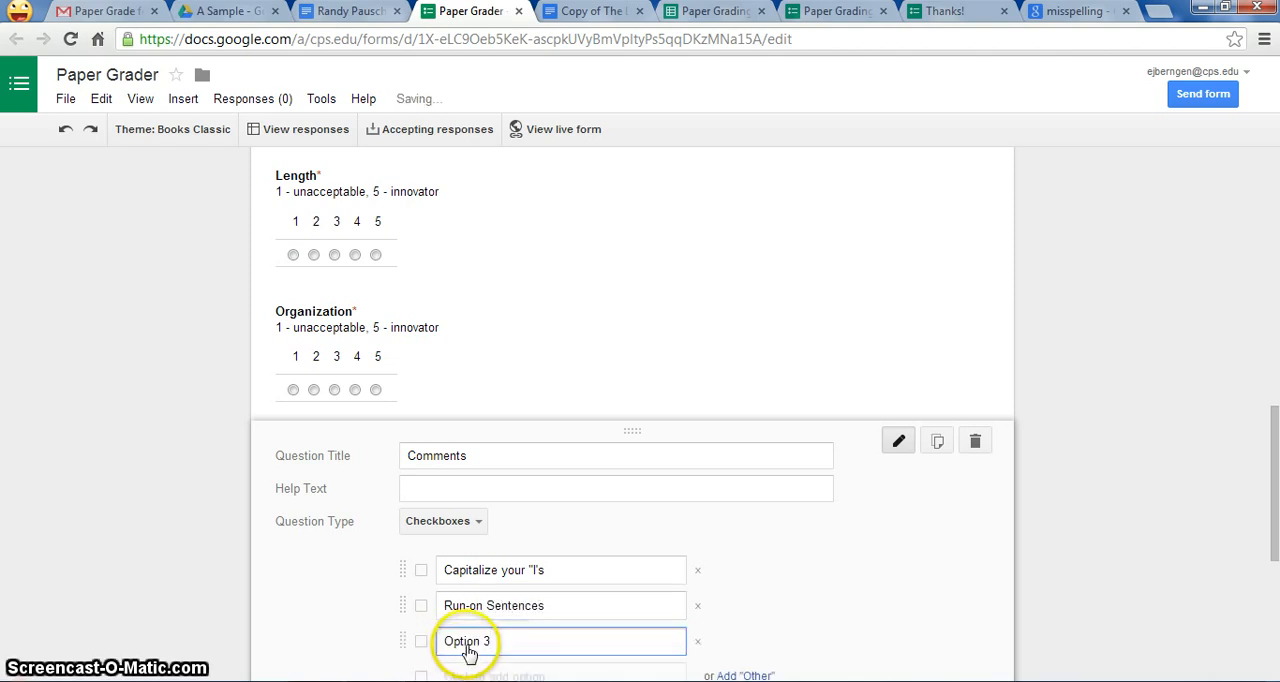
{"action": "left_click_drag", "start_coordinate": [521, 648], "coordinate": [319, 651]}
{"action": "type", "text": "Imp"}
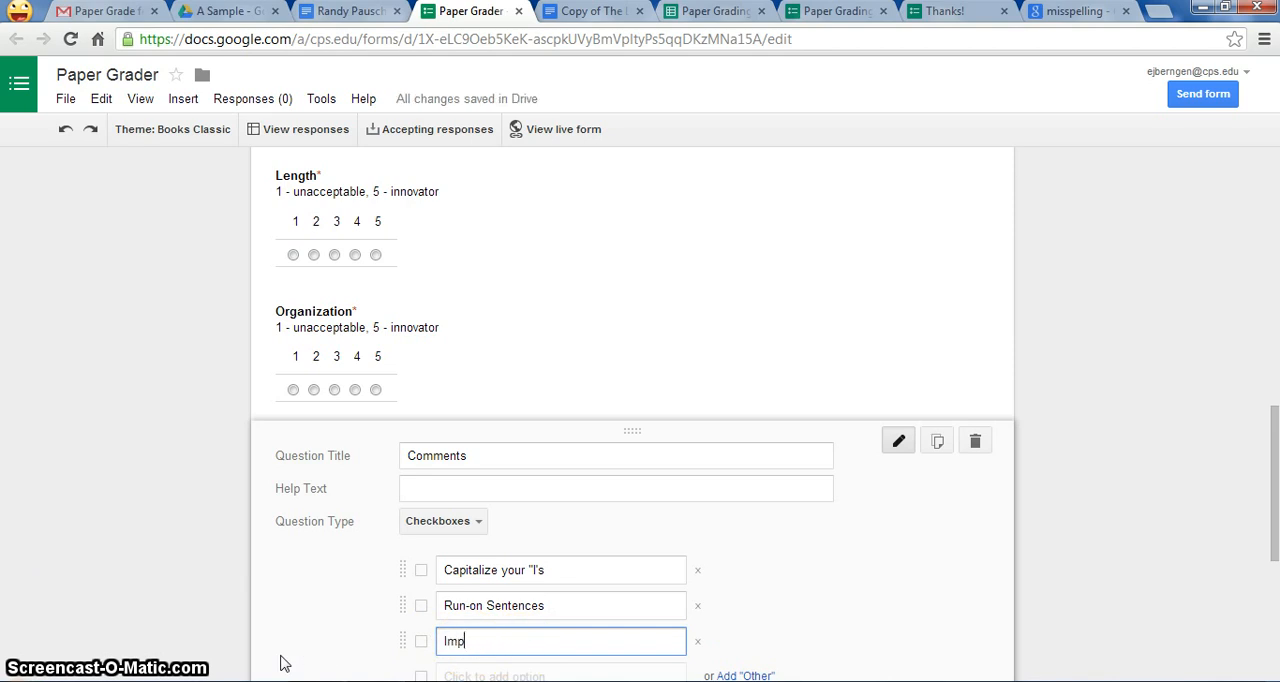
{"action": "type", "text": "roper Grammar"}
Step: Extend the Improper Grammar option with the note "(Student writes how they speak)"
{"action": "left_click", "coordinate": [465, 490]}
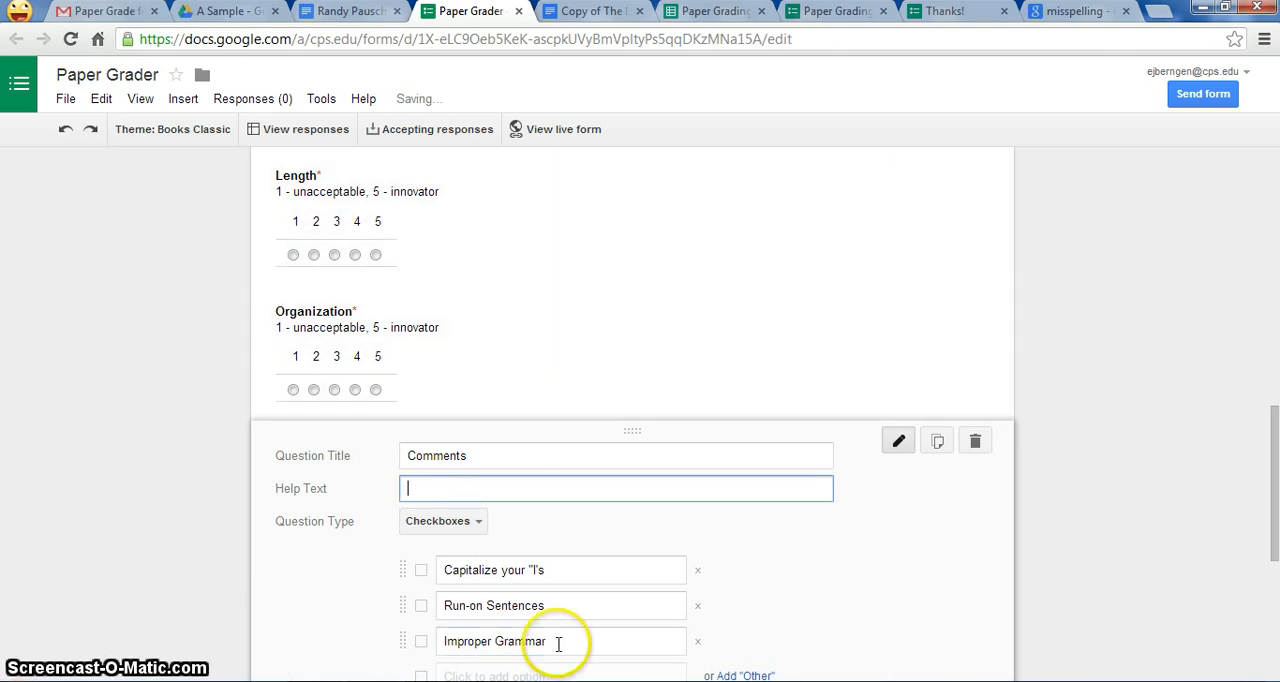
{"action": "left_click", "coordinate": [556, 645]}
{"action": "left_click", "coordinate": [546, 641]}
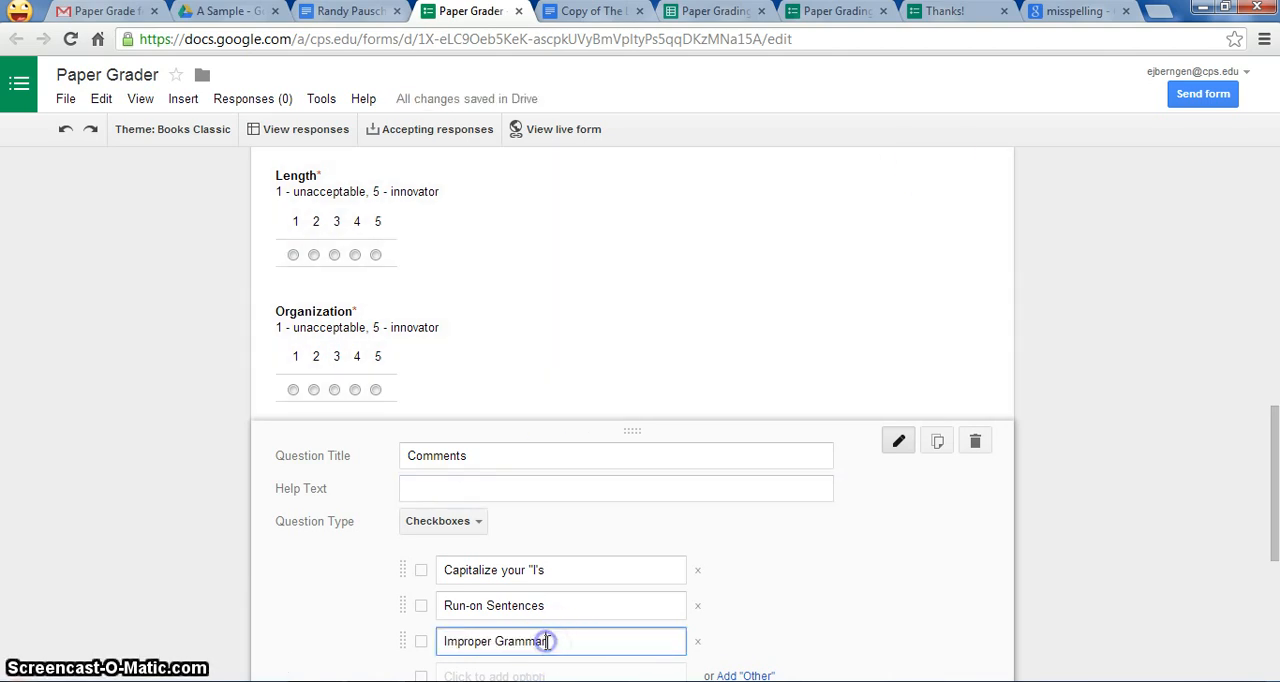
{"action": "left_click", "coordinate": [544, 642]}
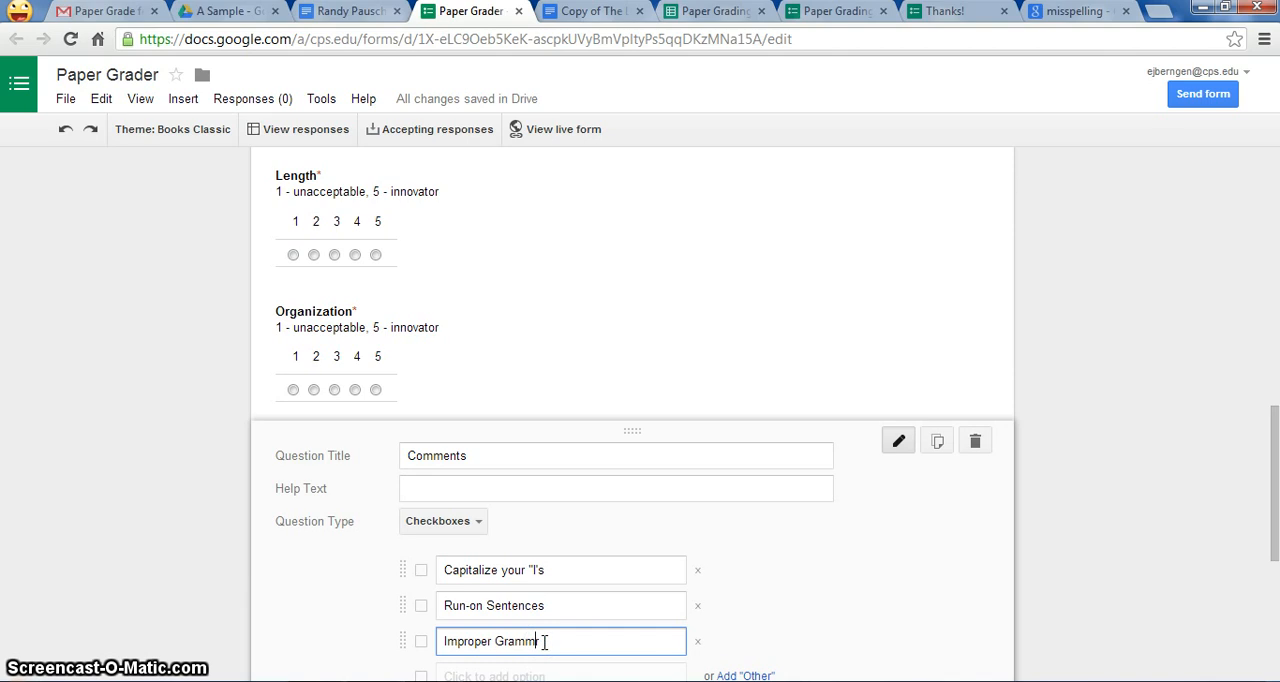
{"action": "left_click", "coordinate": [581, 643]}
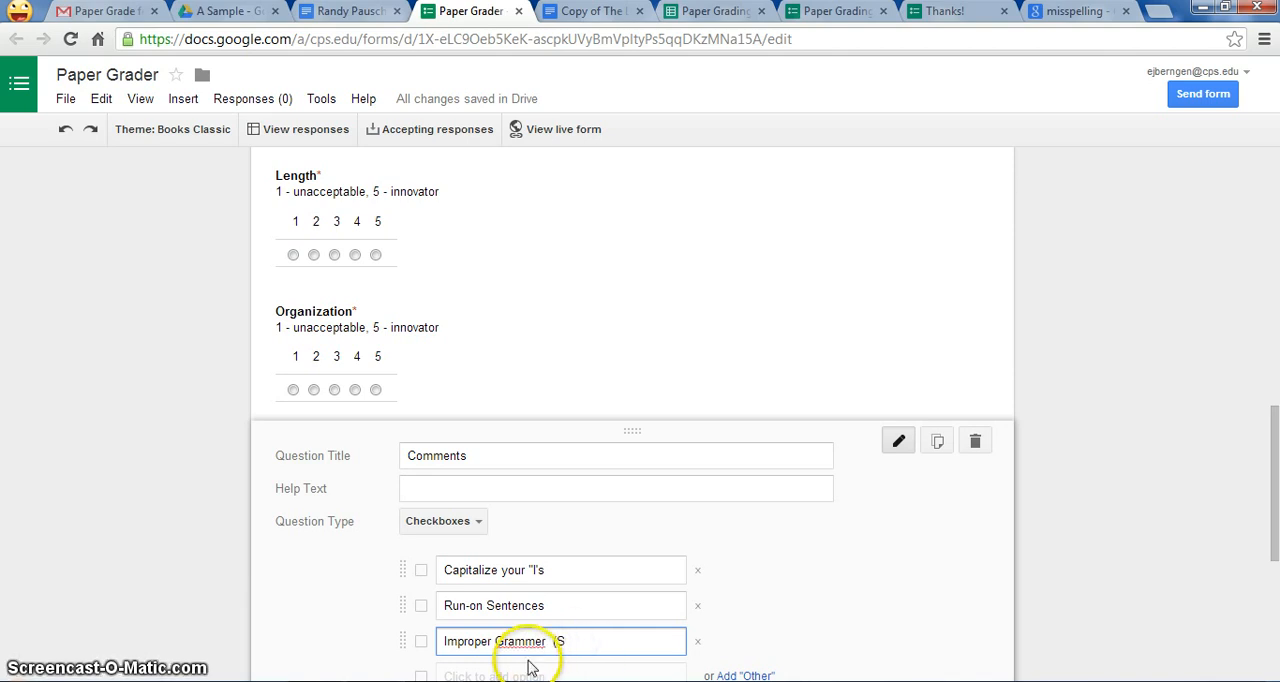
{"action": "left_click", "coordinate": [541, 645]}
{"action": "left_click", "coordinate": [565, 642]}
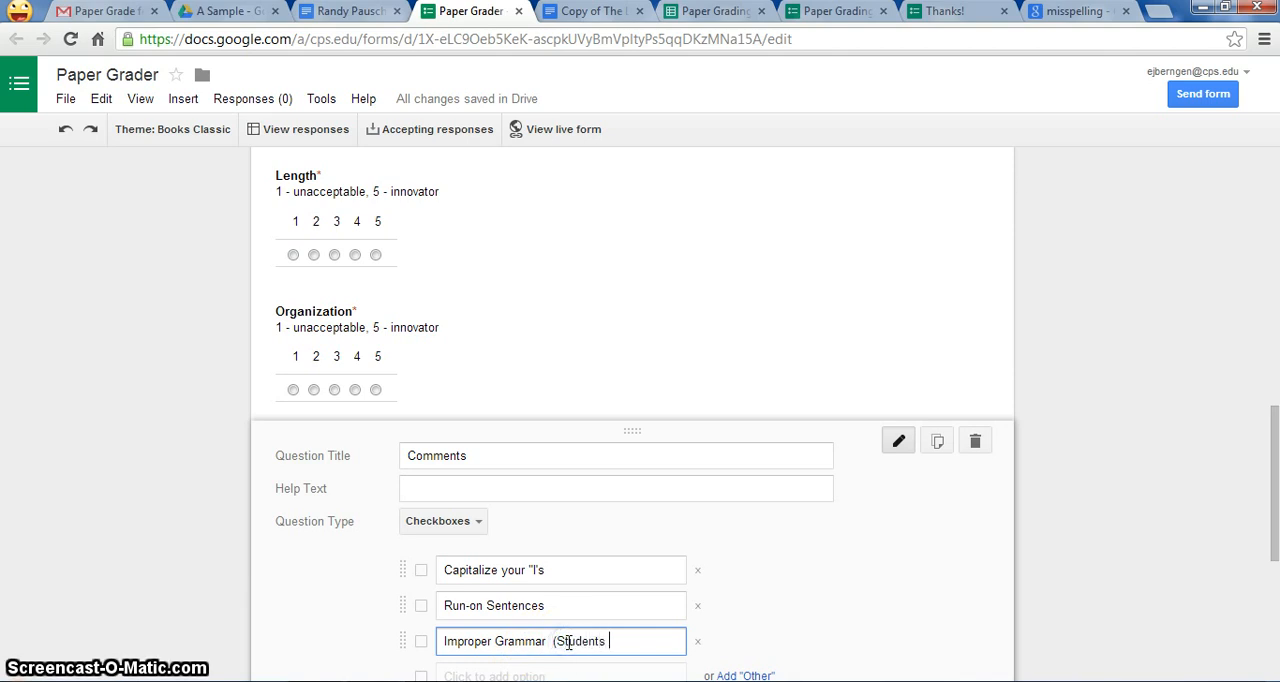
{"action": "type", "text": "tudent writes how they spe"}
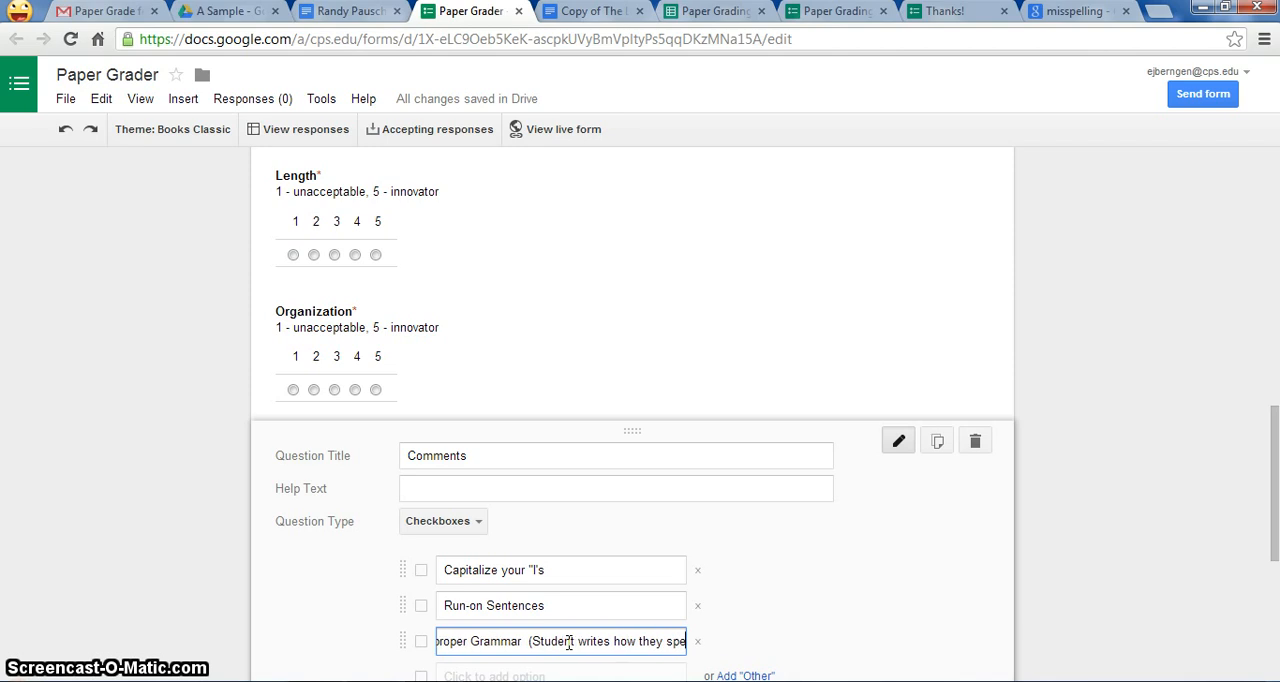
{"action": "type", "text": "ek)"}
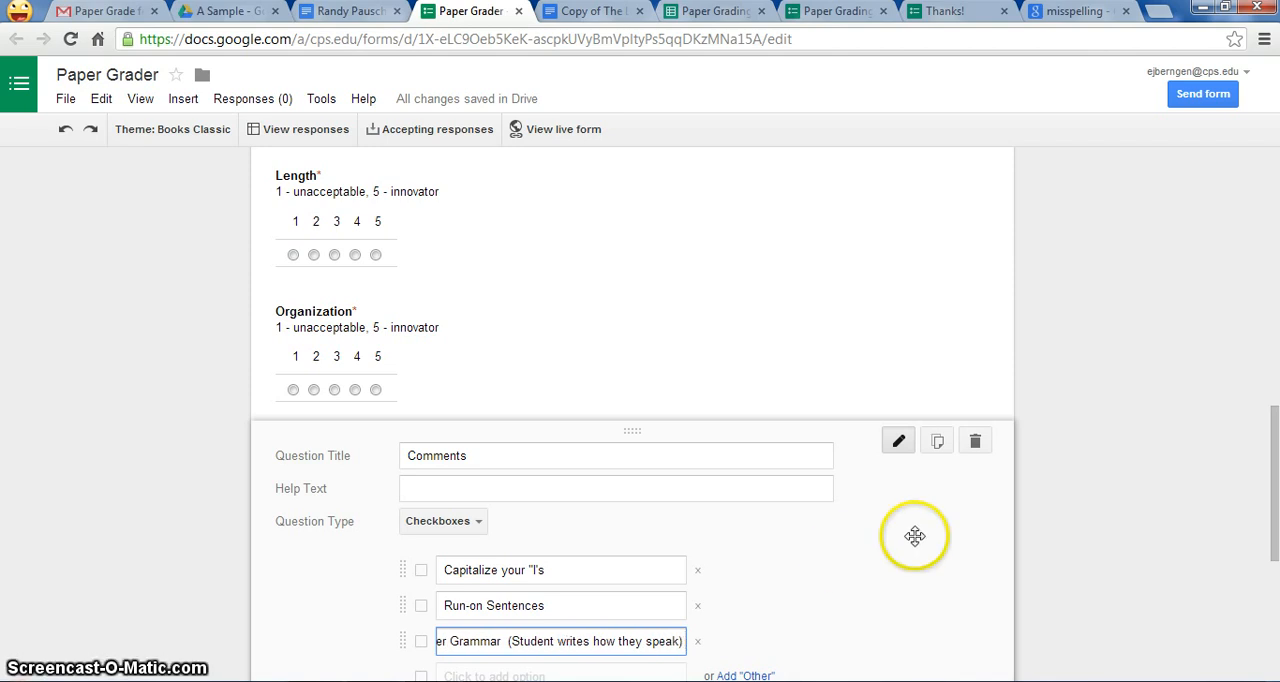
Step: Make the Comments question required and finish editing it
{"action": "left_click_drag", "start_coordinate": [1275, 424], "coordinate": [1275, 493]}
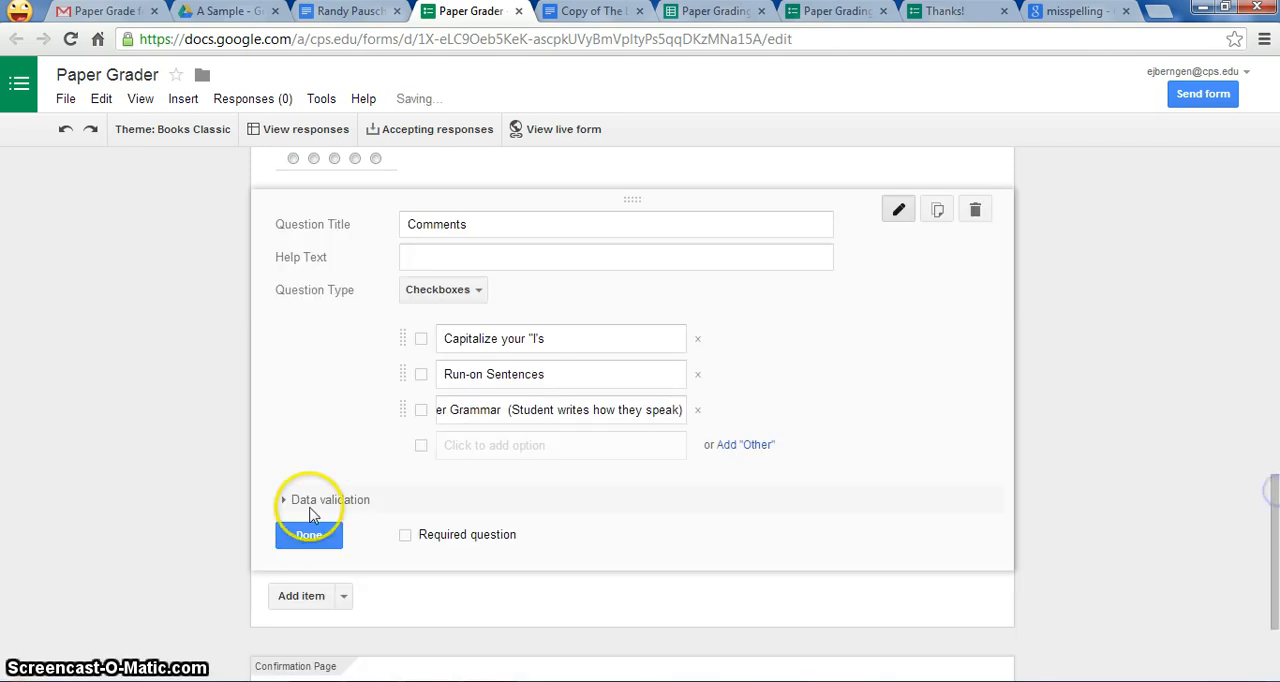
{"action": "left_click", "coordinate": [405, 534]}
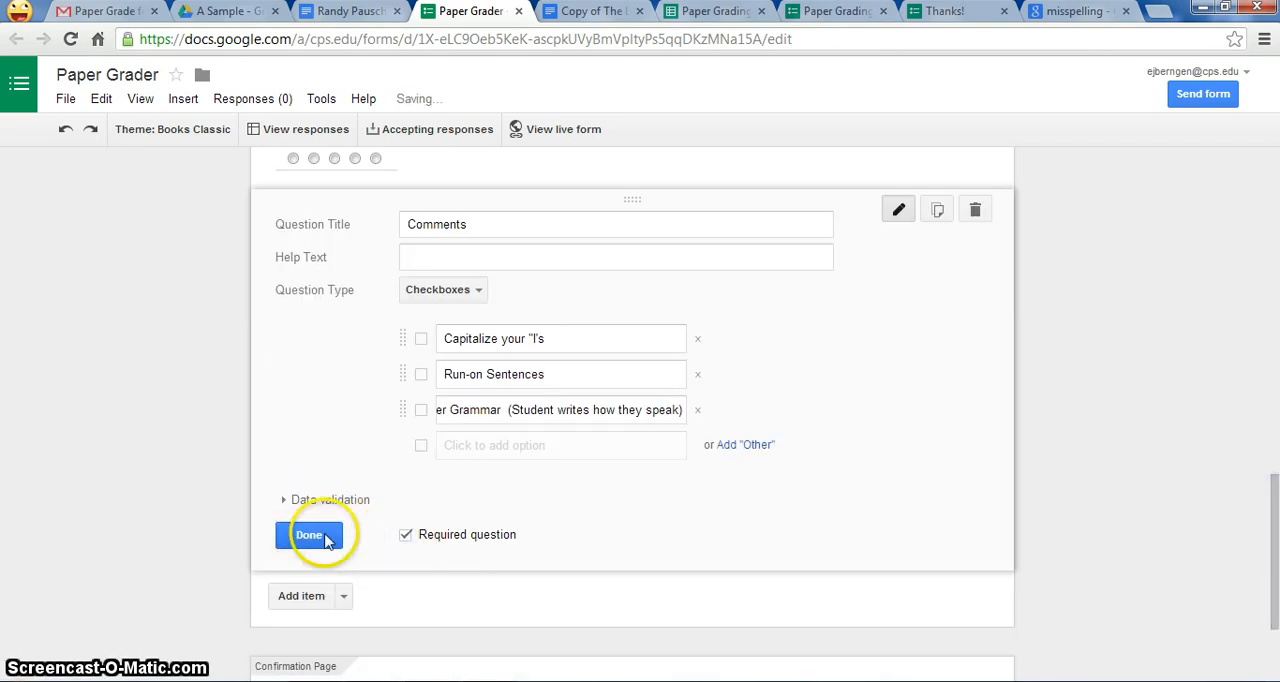
{"action": "left_click", "coordinate": [310, 535]}
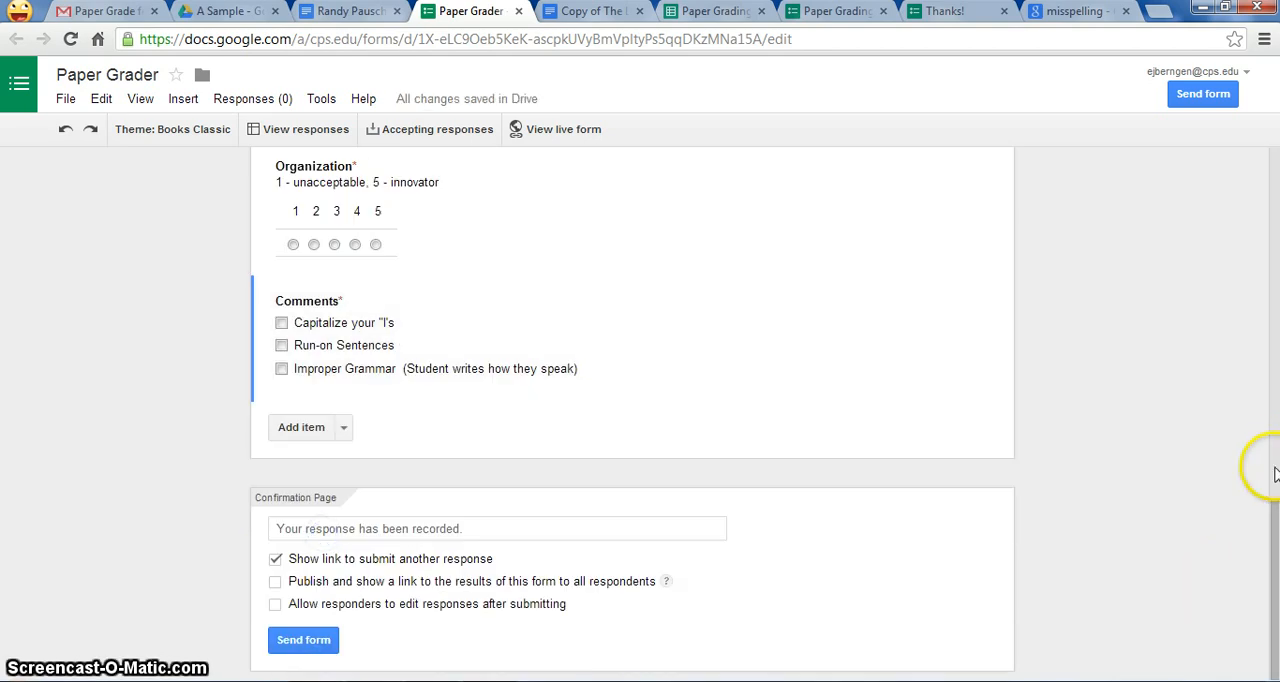
Step: Review the Paper Grader questions from the student name through the rubric scales, and open the live form to check it
{"action": "left_click_drag", "start_coordinate": [1276, 517], "coordinate": [1276, 232]}
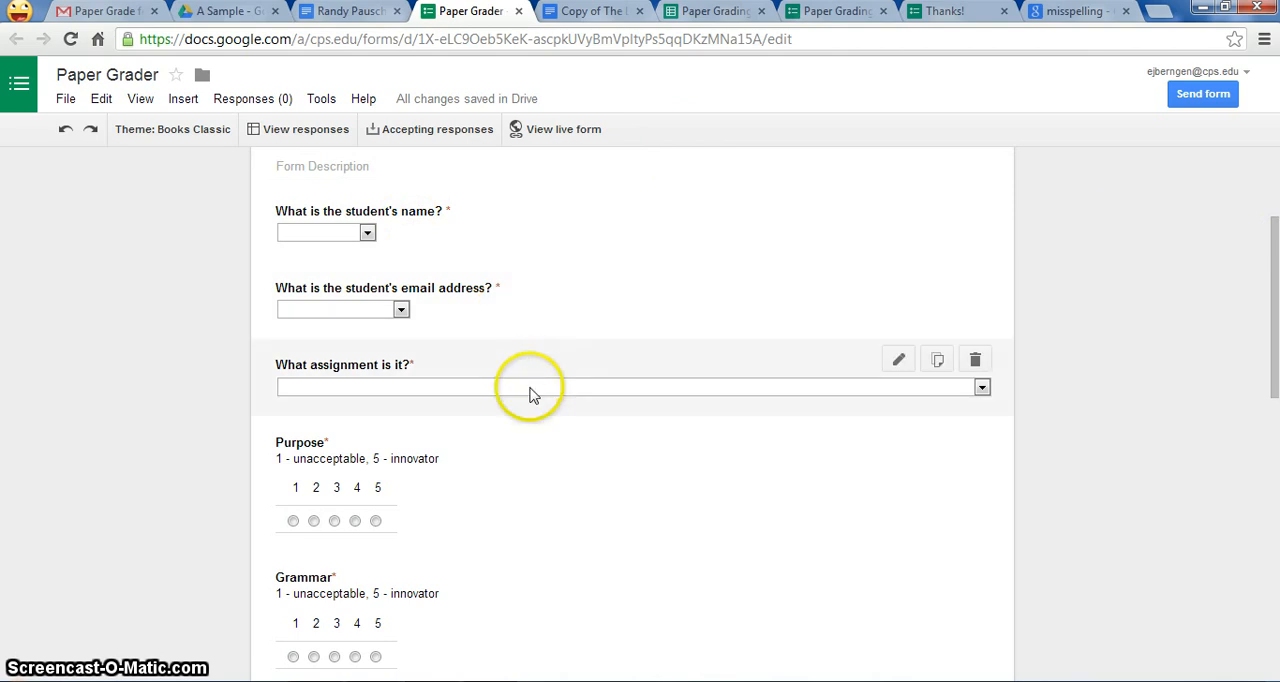
{"action": "left_click_drag", "start_coordinate": [1262, 345], "coordinate": [1241, 438]}
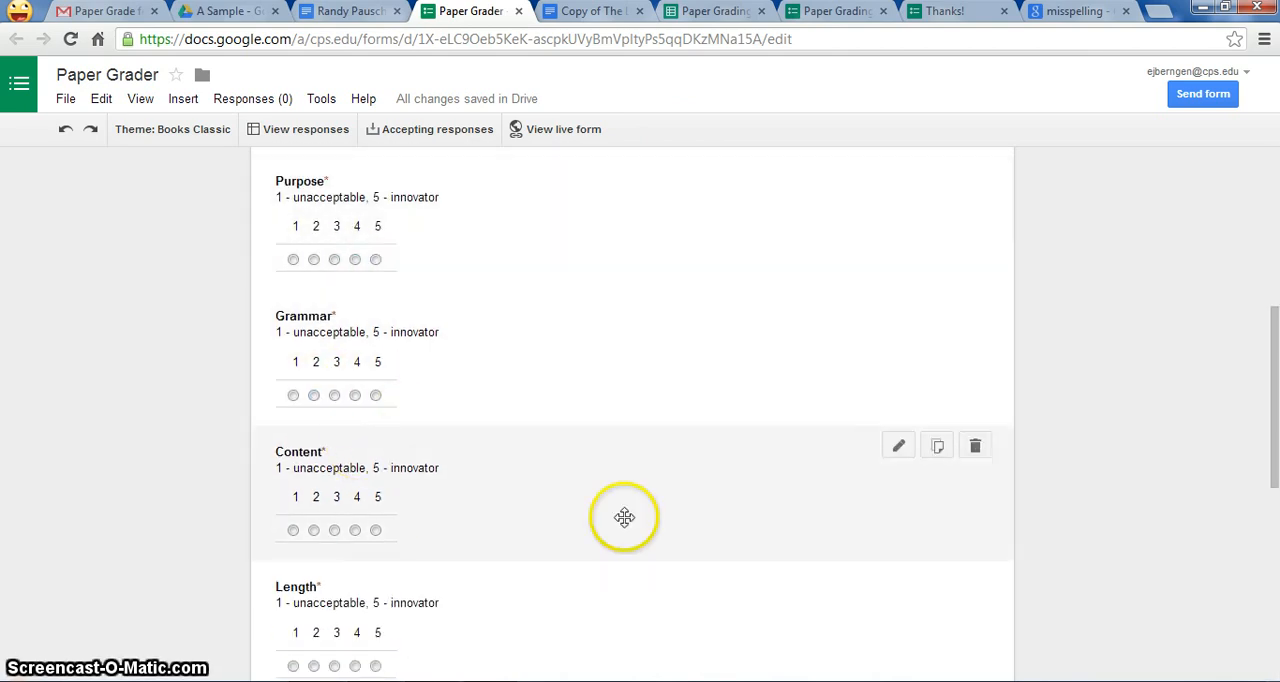
{"action": "left_click_drag", "start_coordinate": [1272, 430], "coordinate": [1275, 250]}
{"action": "left_click", "coordinate": [540, 129]}
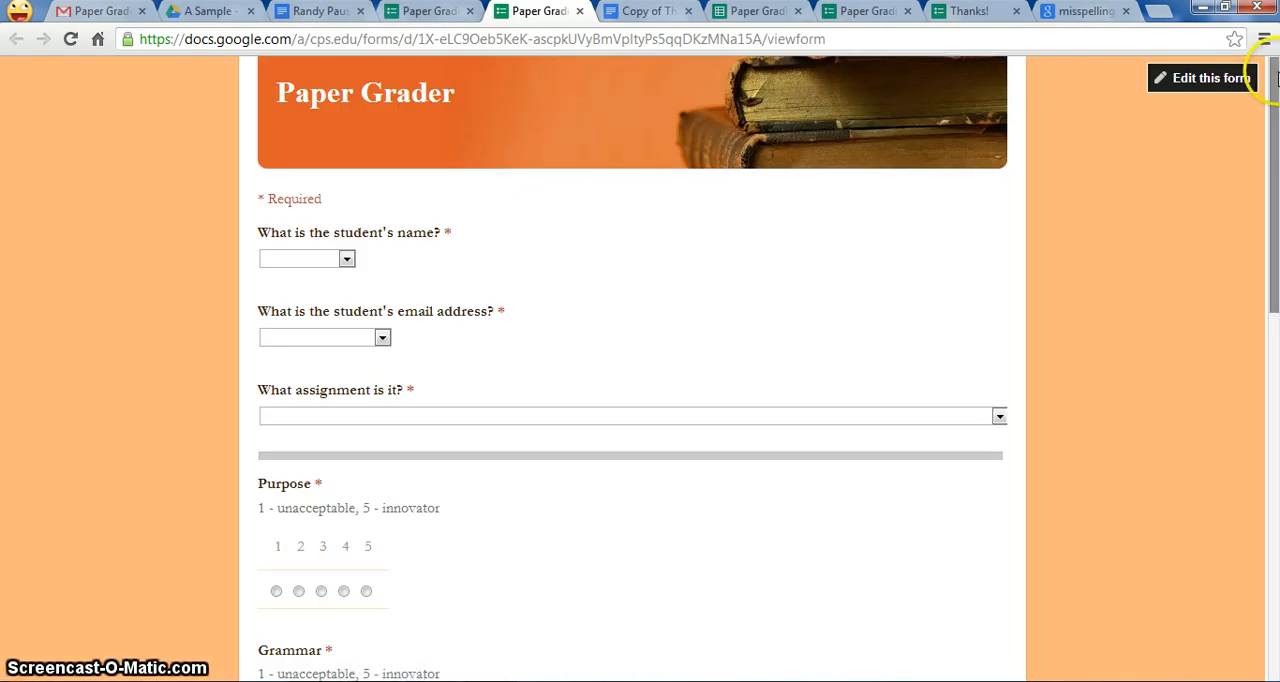
{"action": "left_click_drag", "start_coordinate": [1275, 80], "coordinate": [1277, 3]}
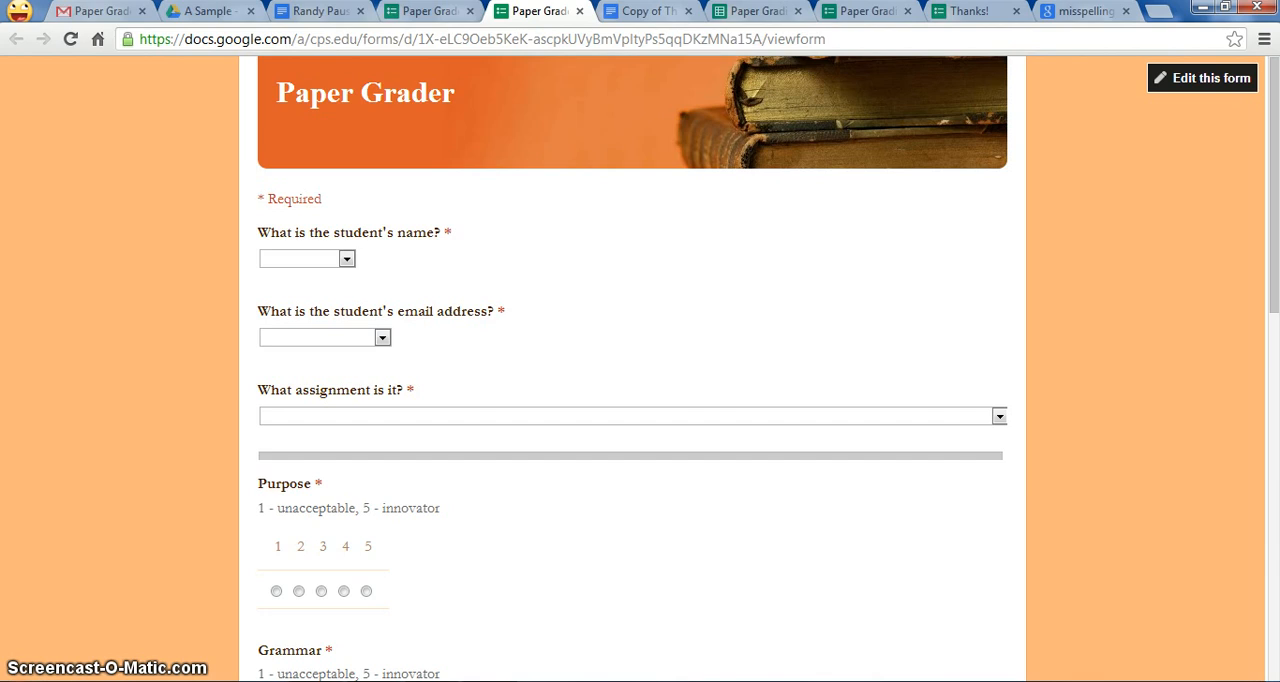